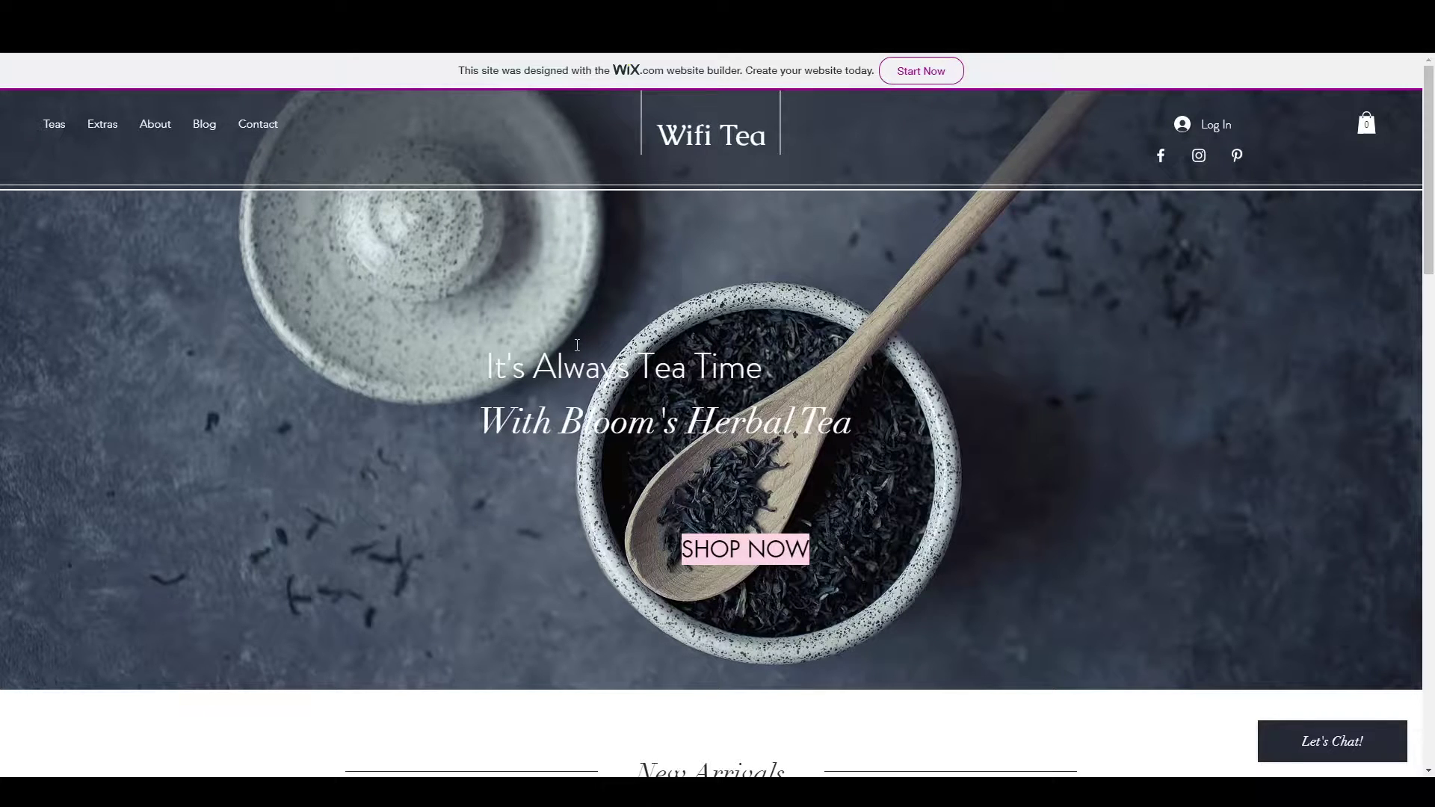
Look through the Wifi Tea home page, from the product gallery and blog section to the footer.
scroll(526, 329, "down", 6)
scroll(575, 346, "down", 5)
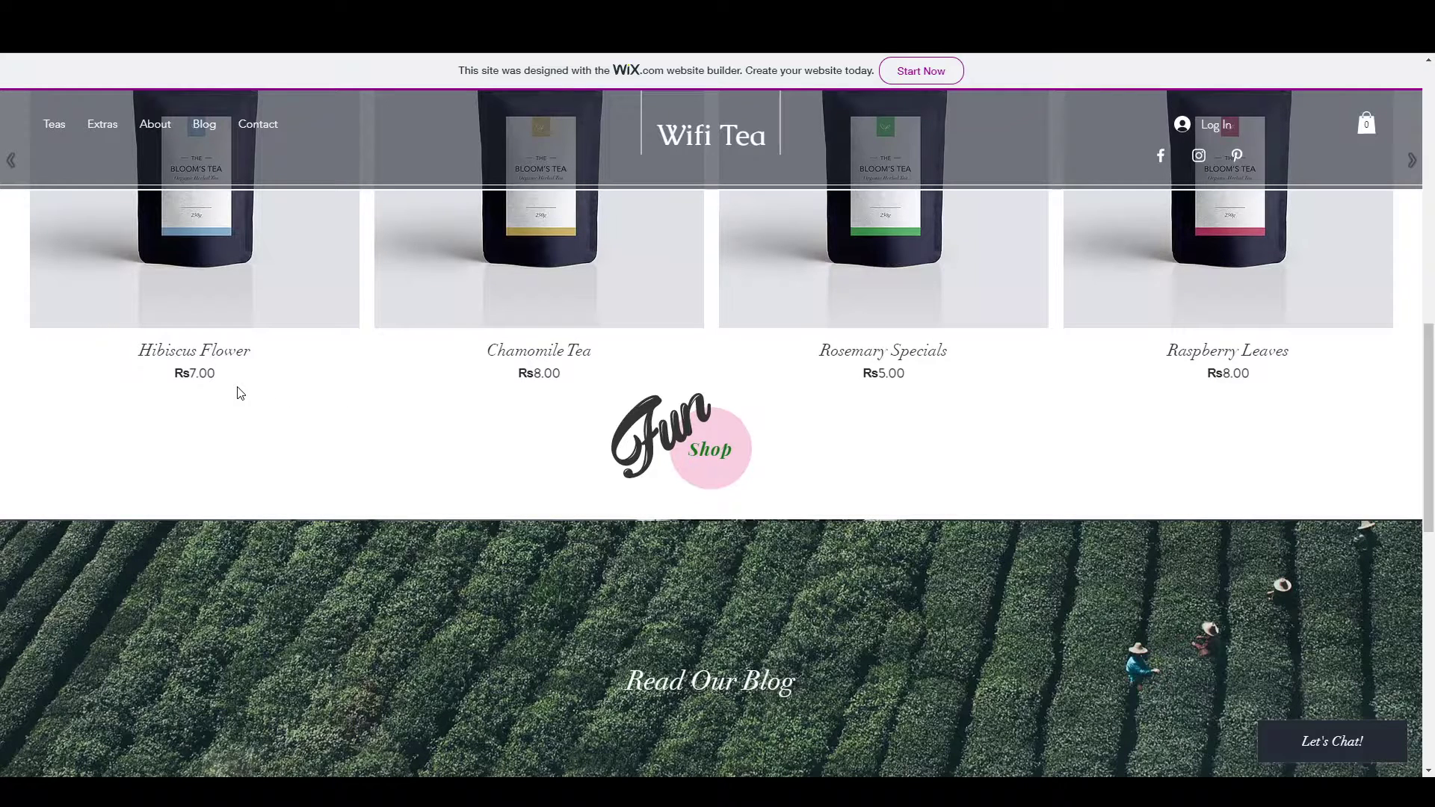
scroll(239, 393, "up", 4)
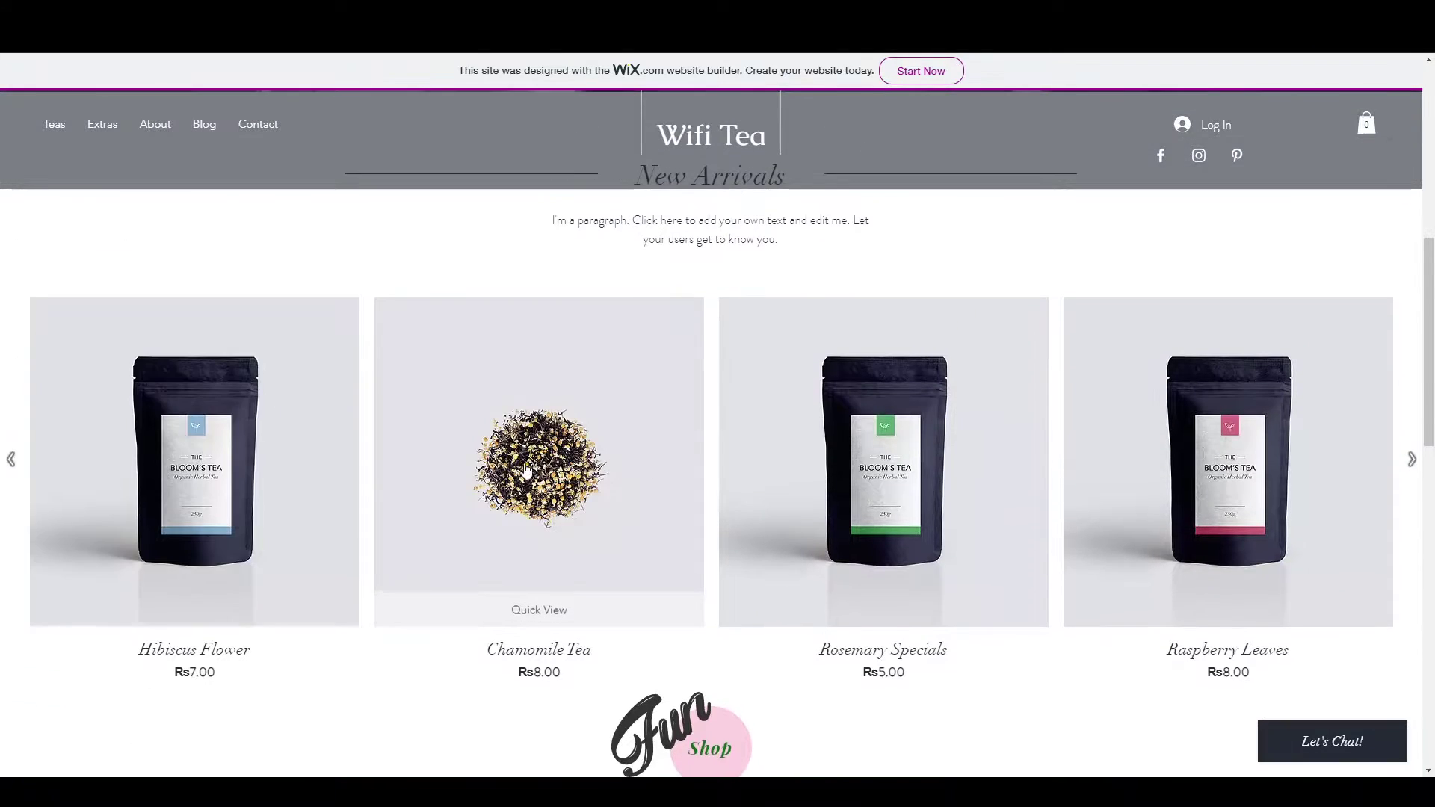
scroll(493, 493, "down", 10)
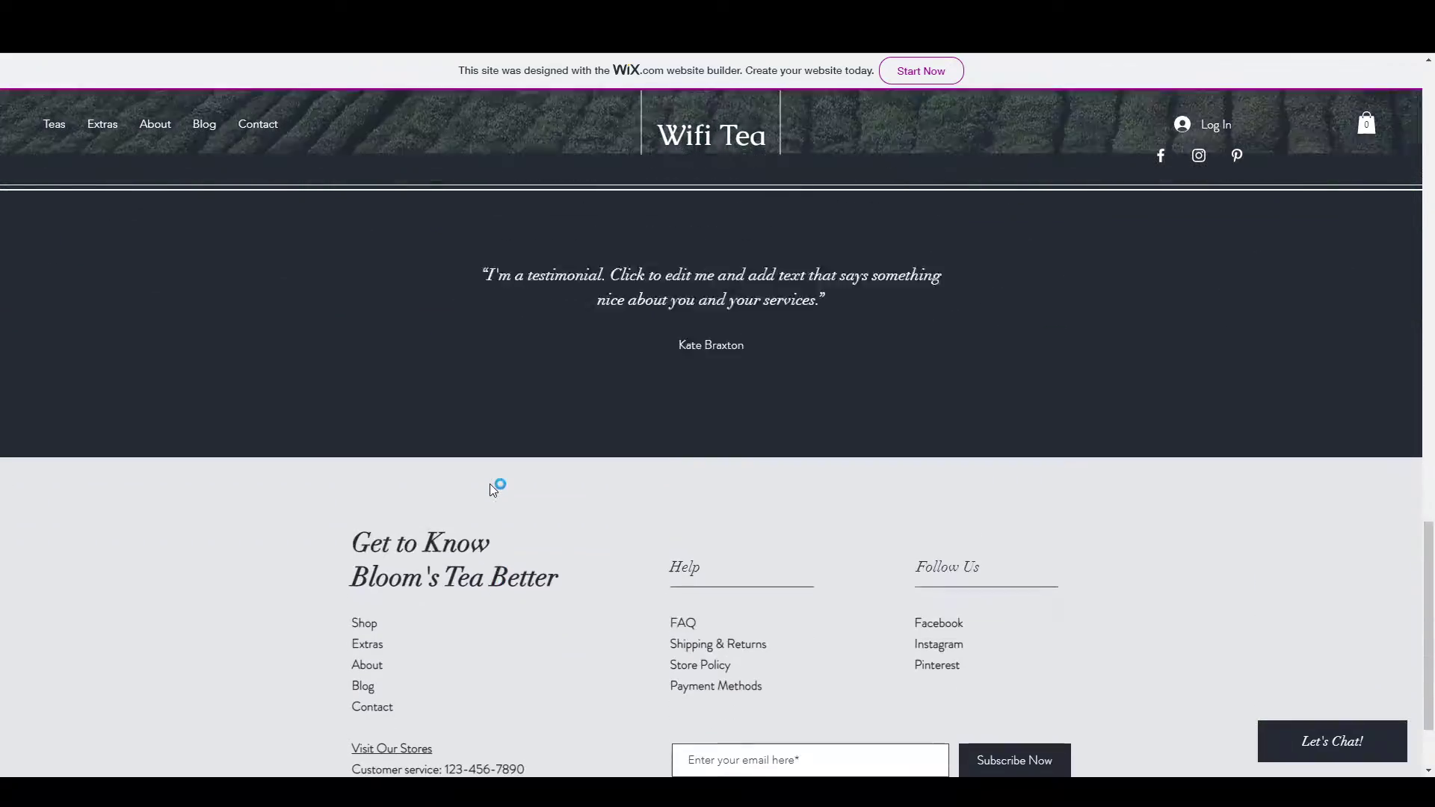
scroll(490, 483, "up", 10)
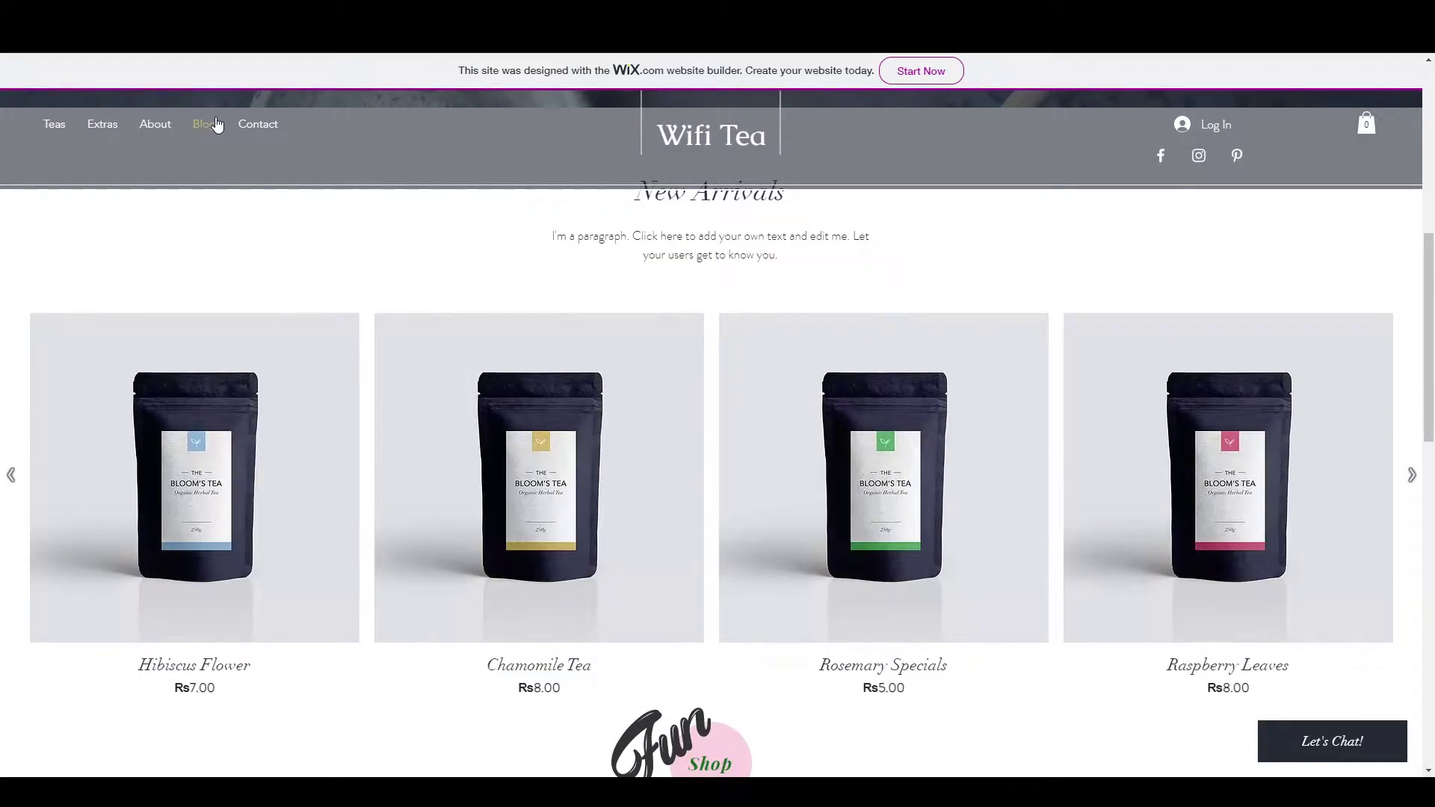
scroll(367, 360, "up", 7)
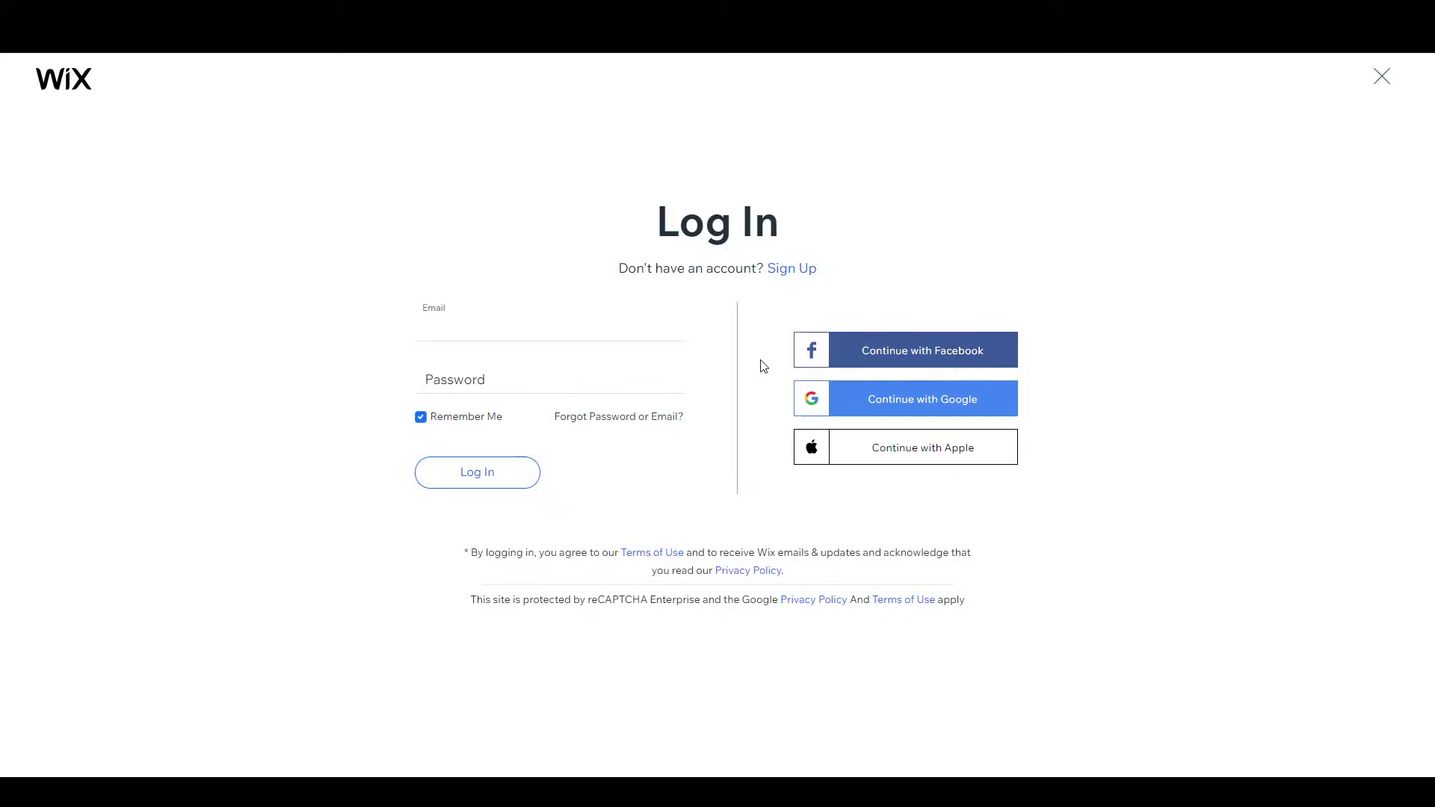
Log in with Google and start the site setup with Food Shop as the website type.
left_click(843, 401)
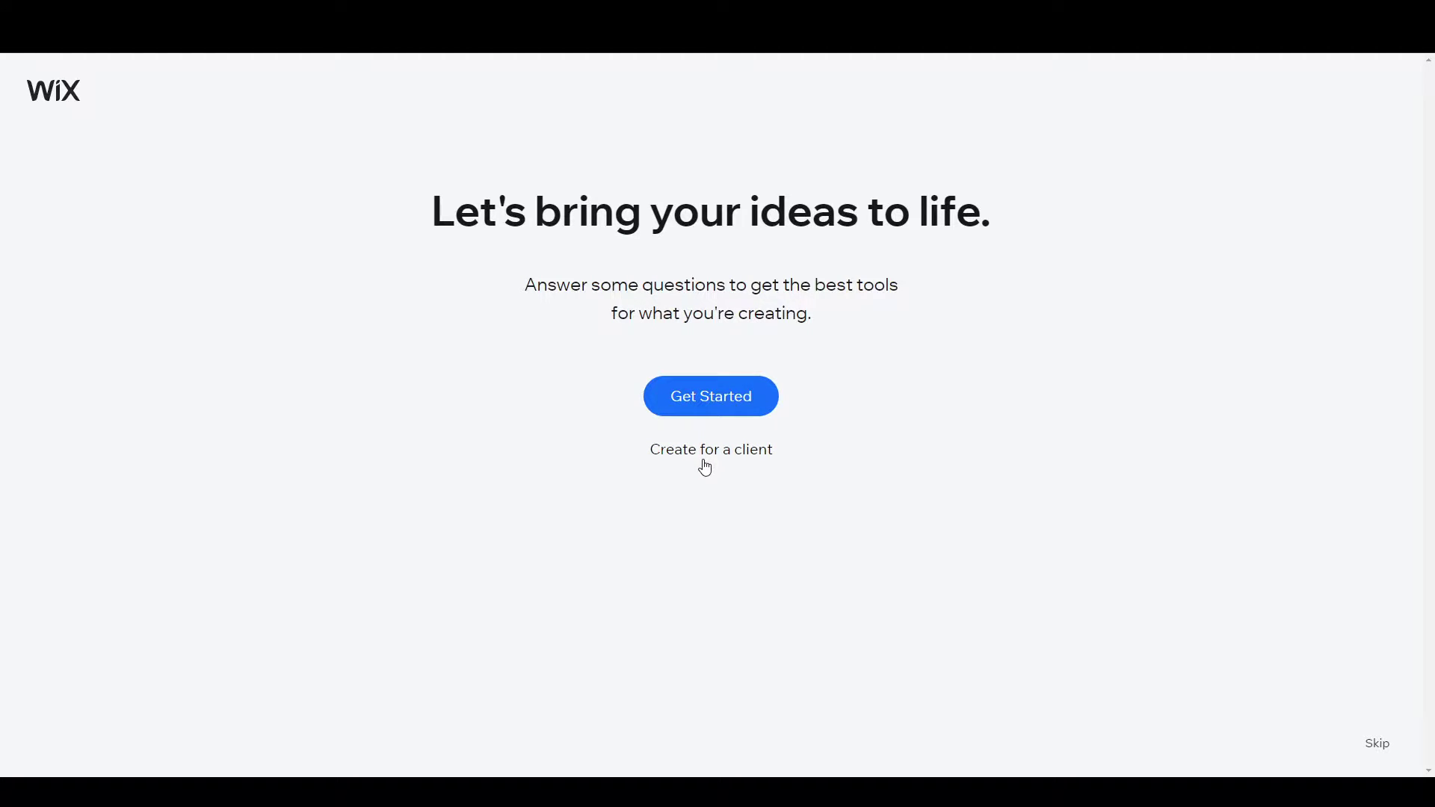
left_click(678, 407)
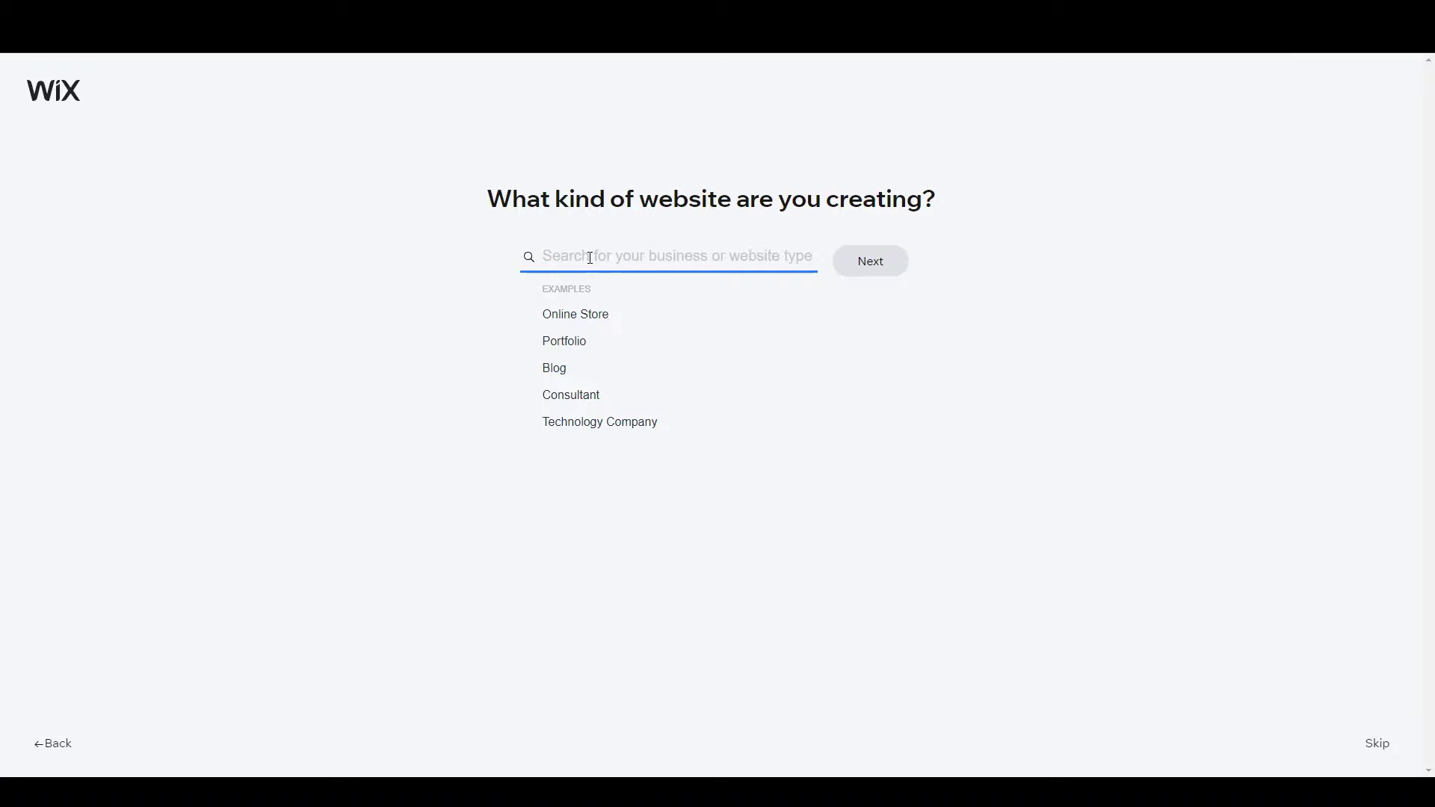
type("food")
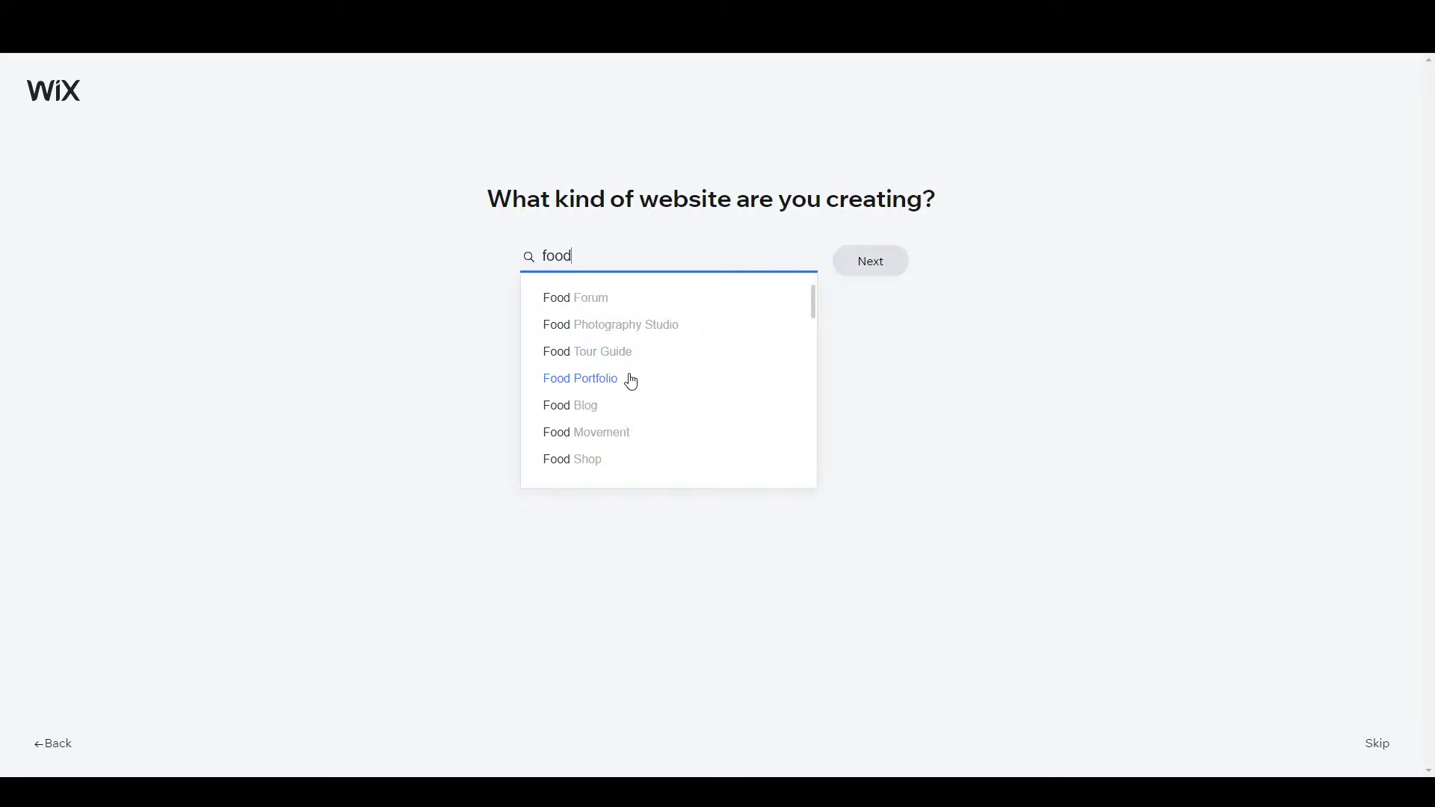
left_click(563, 465)
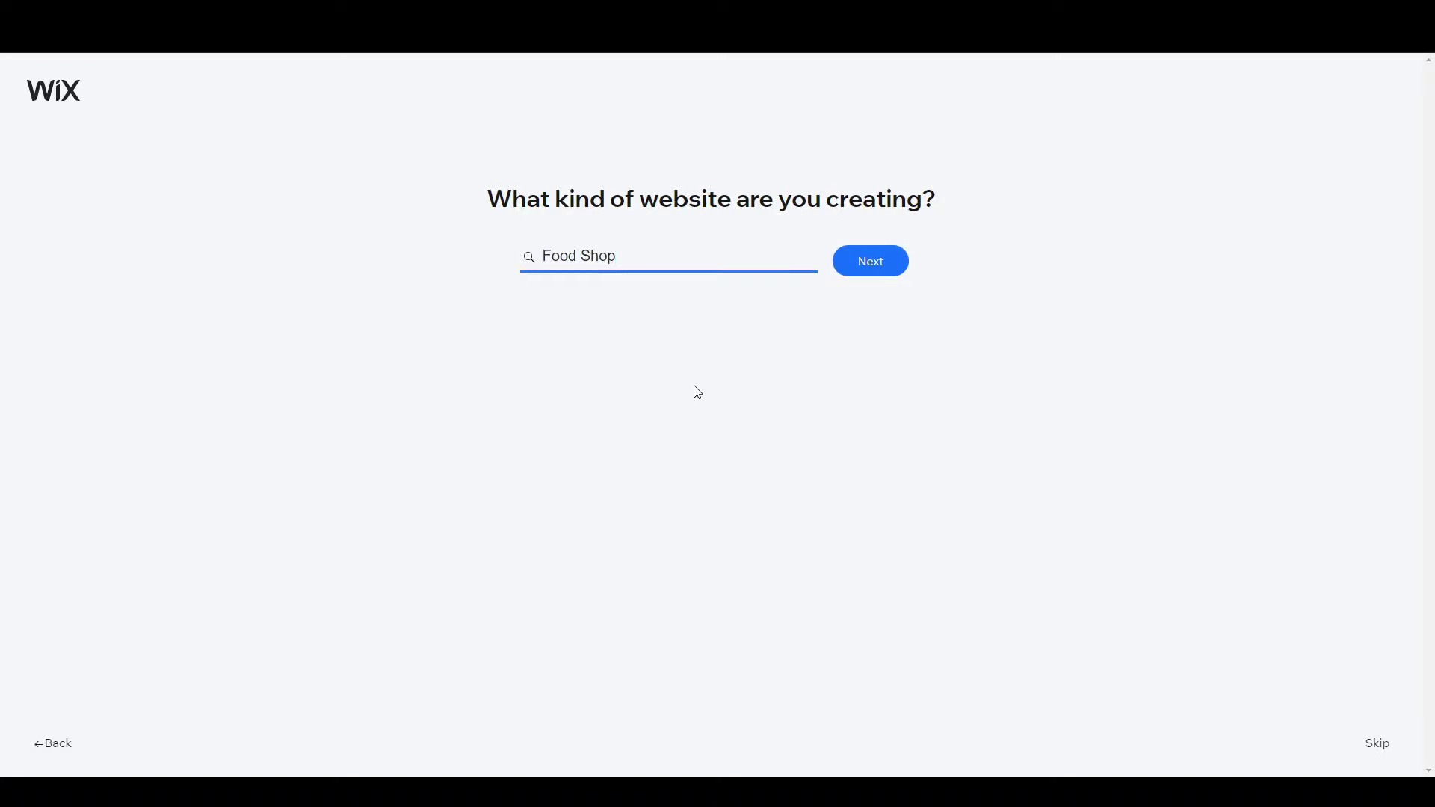
left_click(872, 261)
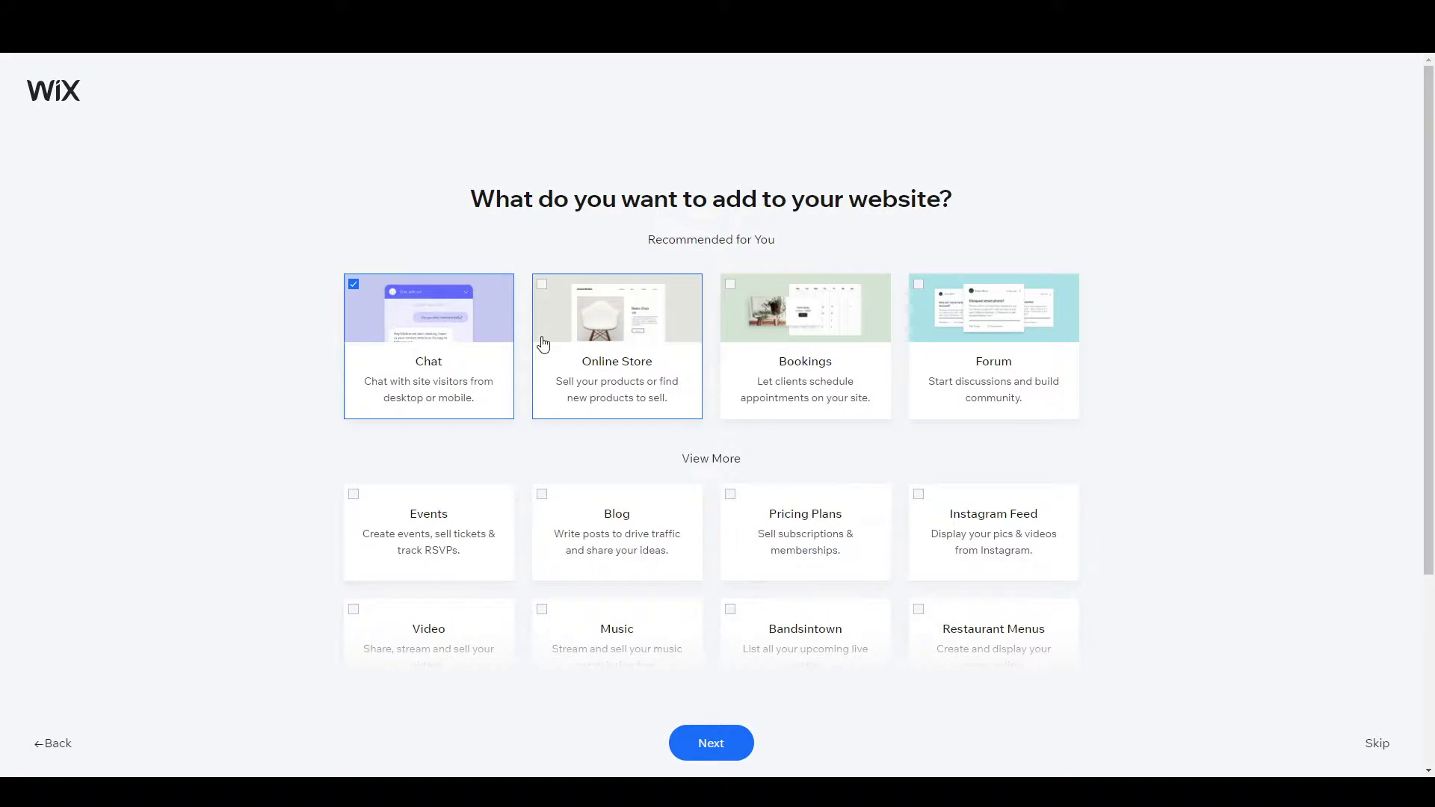
Add the Online Store, Pricing Plans and Blog features to the website, and choose to build it from a template.
left_click(630, 356)
left_click(781, 548)
left_click(611, 559)
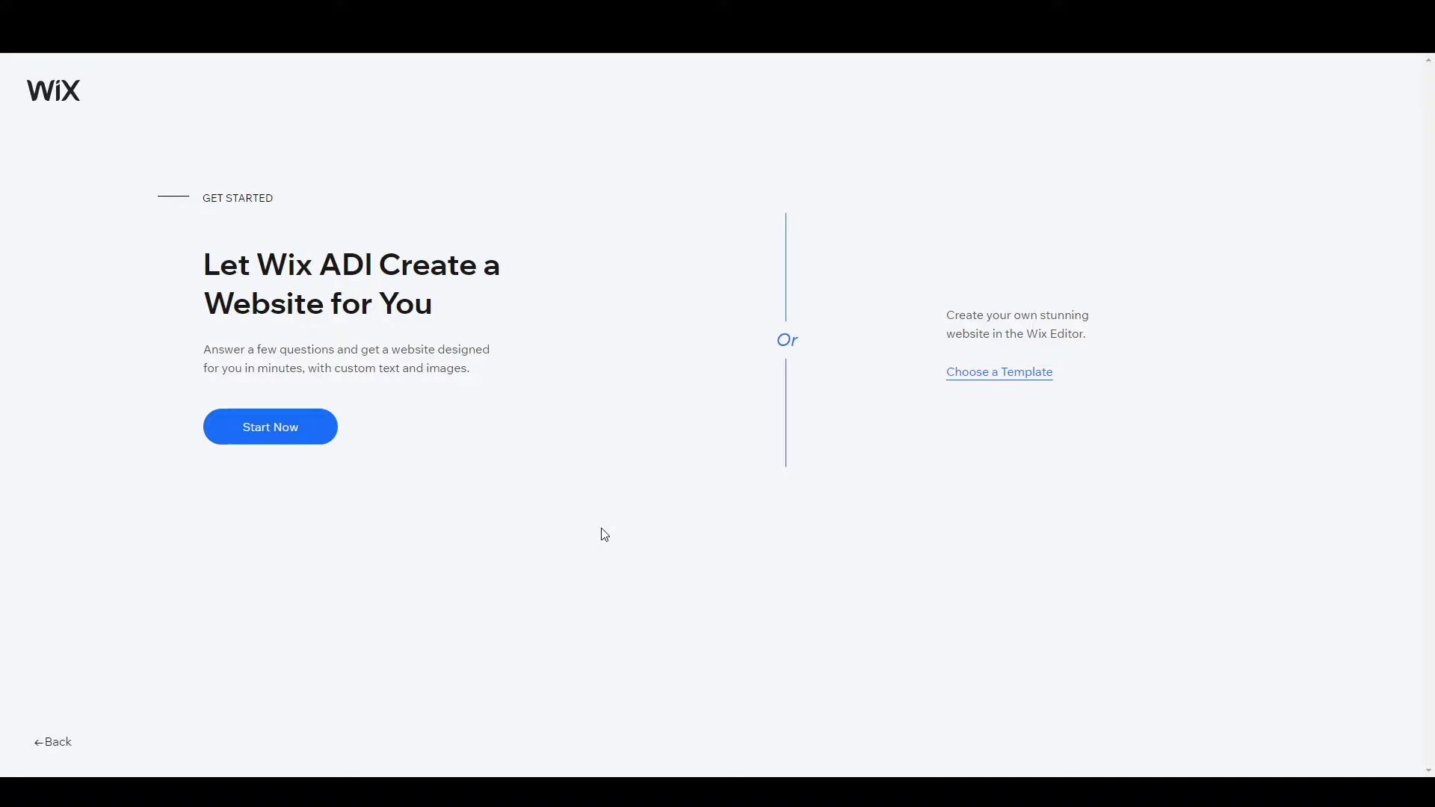
left_click(979, 378)
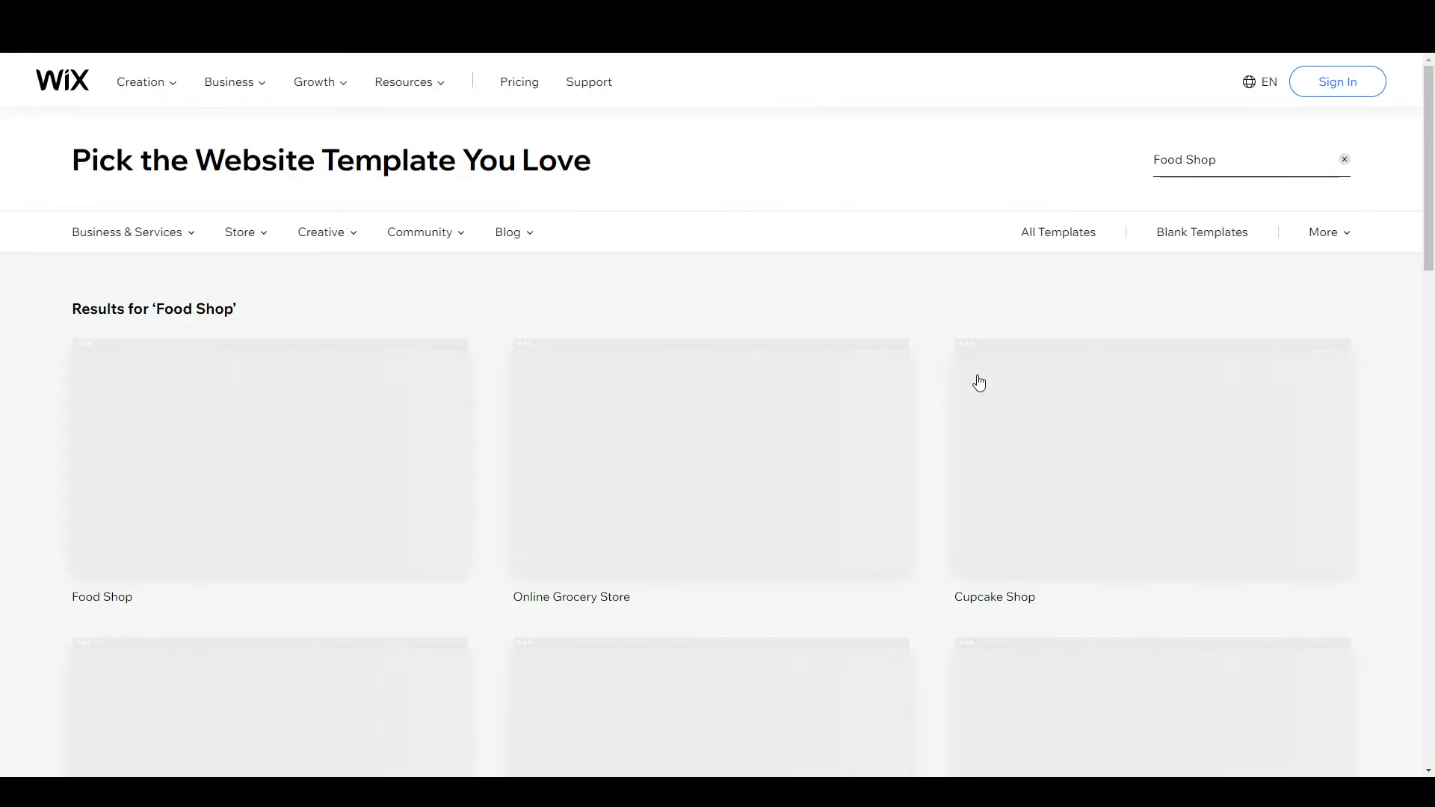
Browse the Food Shop templates on the first results page.
mouse_move(695, 393)
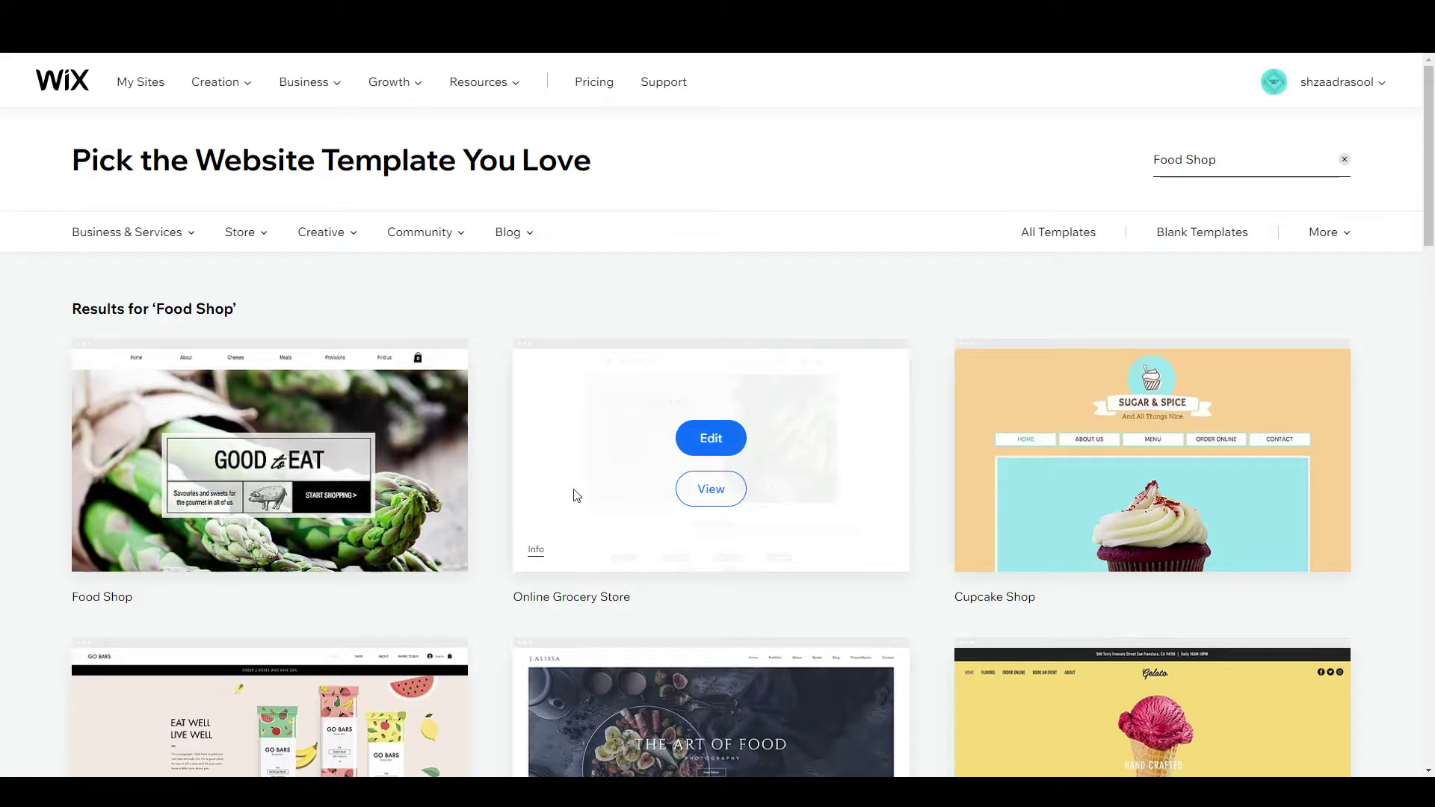
scroll(576, 495, "down", 4)
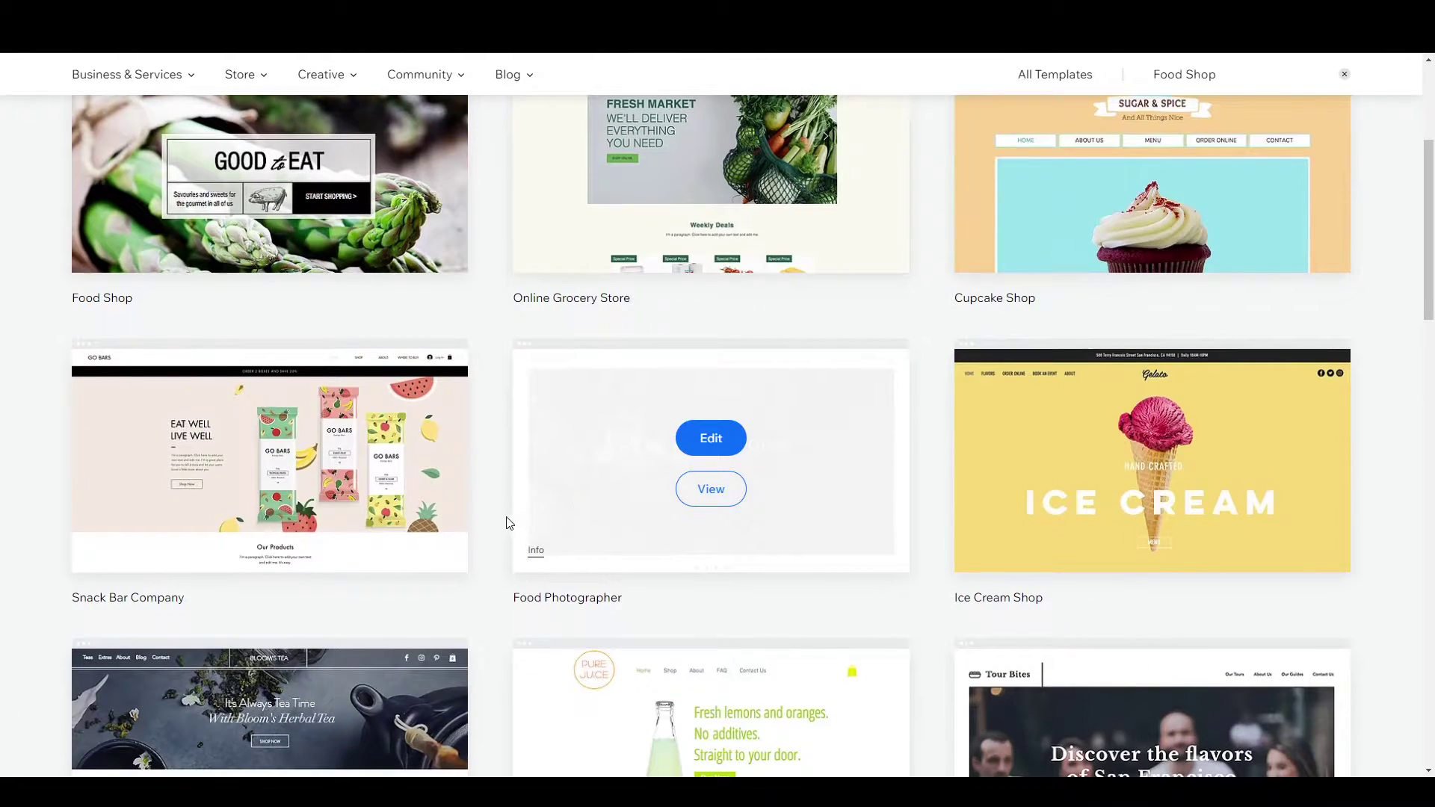
scroll(499, 516, "down", 2)
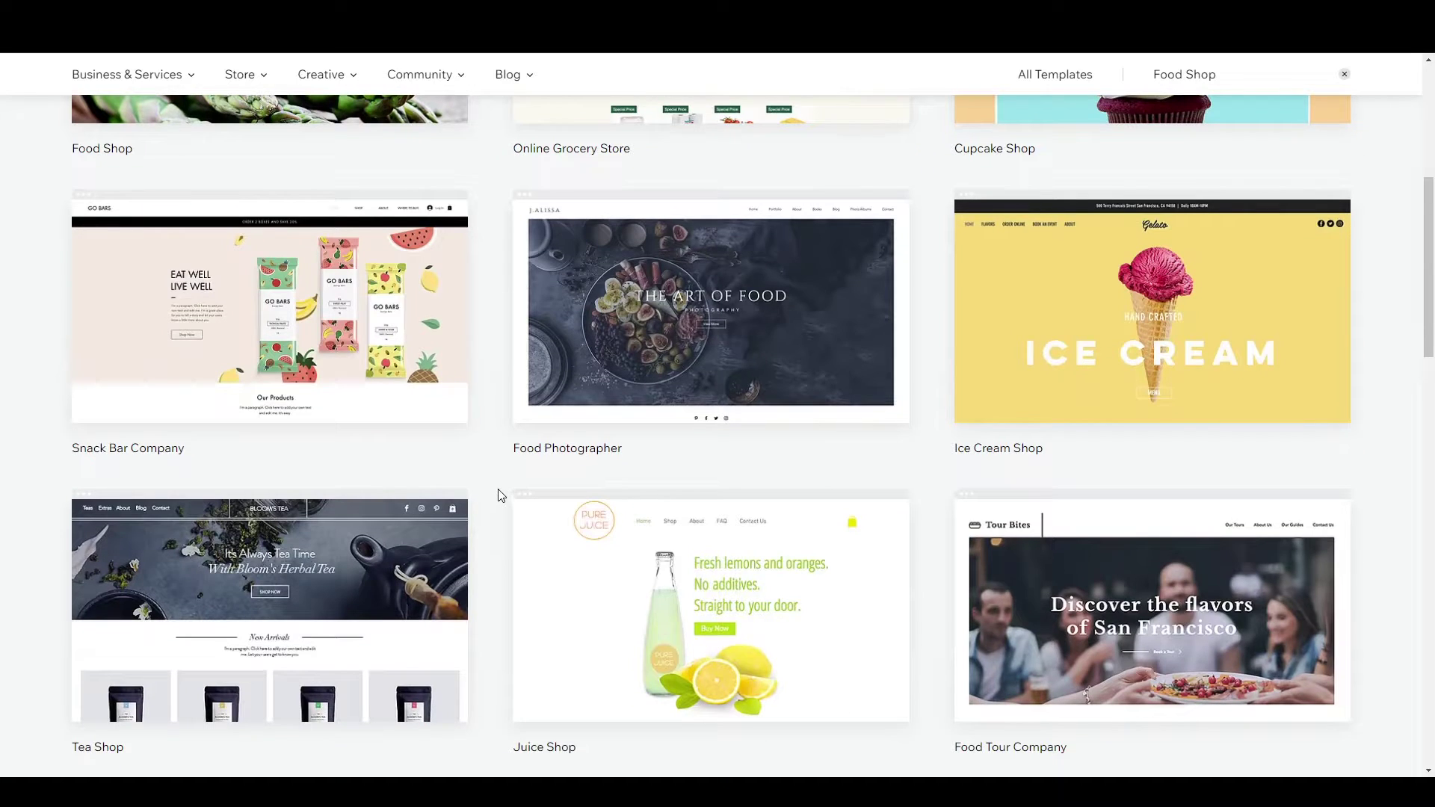
scroll(499, 495, "down", 3)
scroll(499, 495, "down", 2)
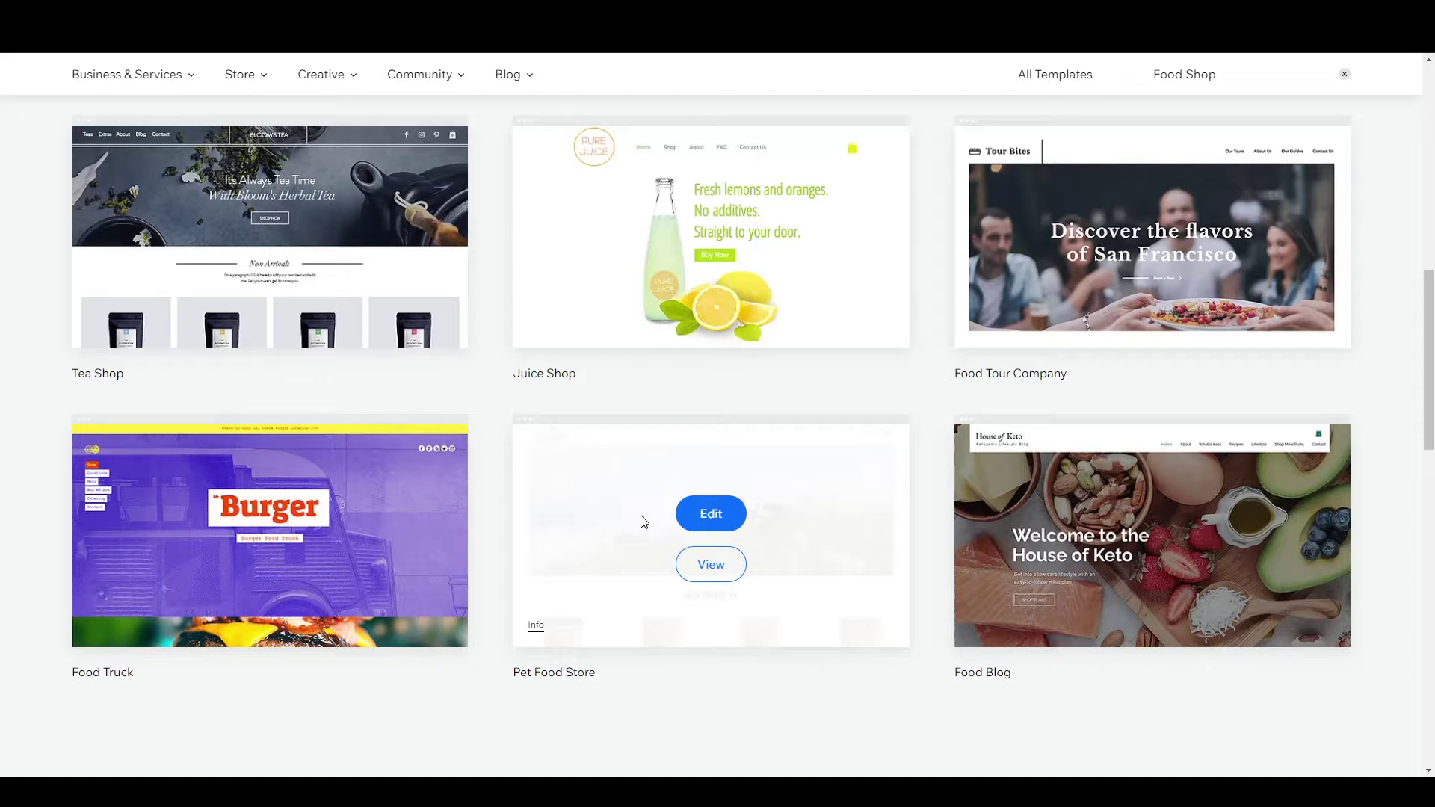
scroll(475, 526, "down", 5)
scroll(476, 526, "up", 5)
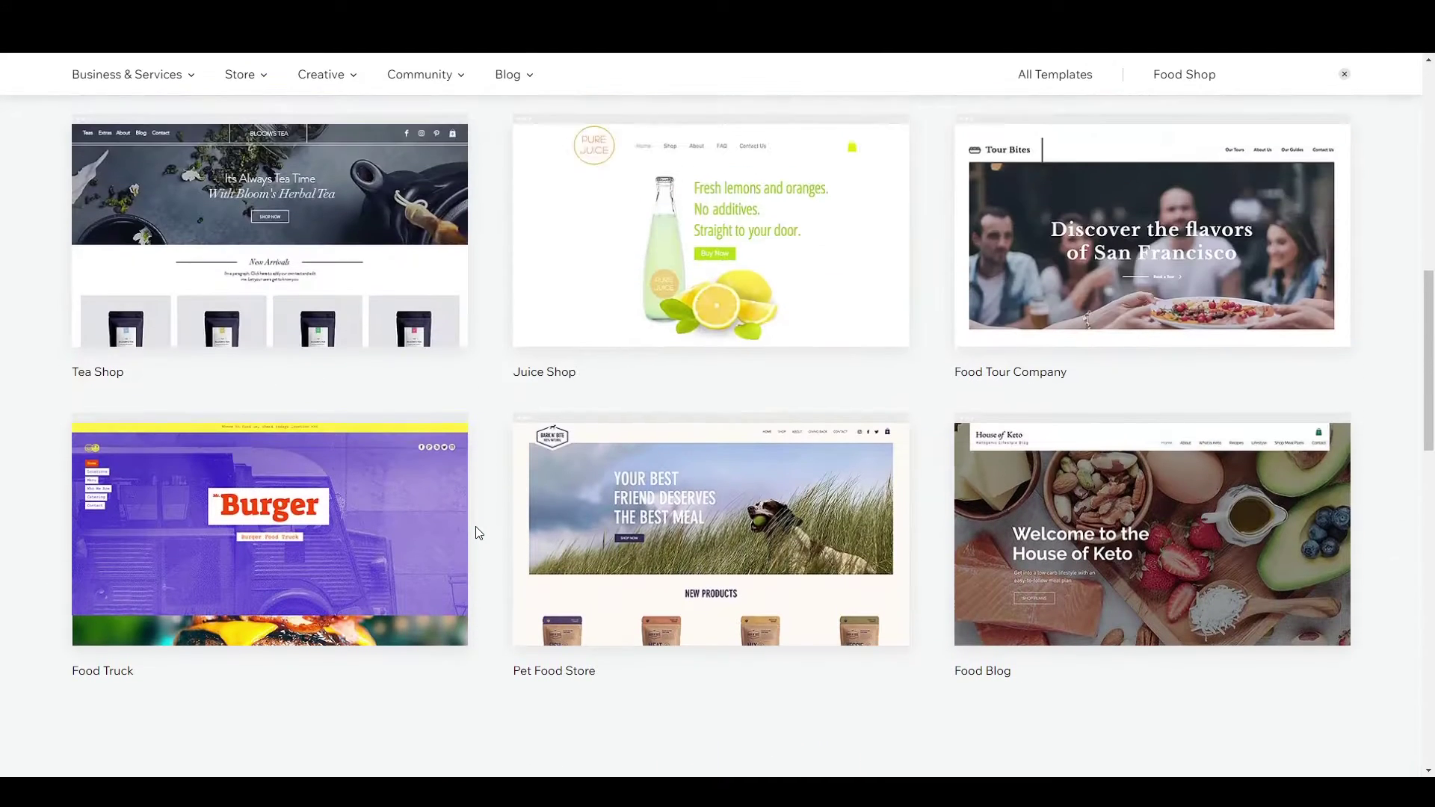
scroll(475, 530, "down", 2)
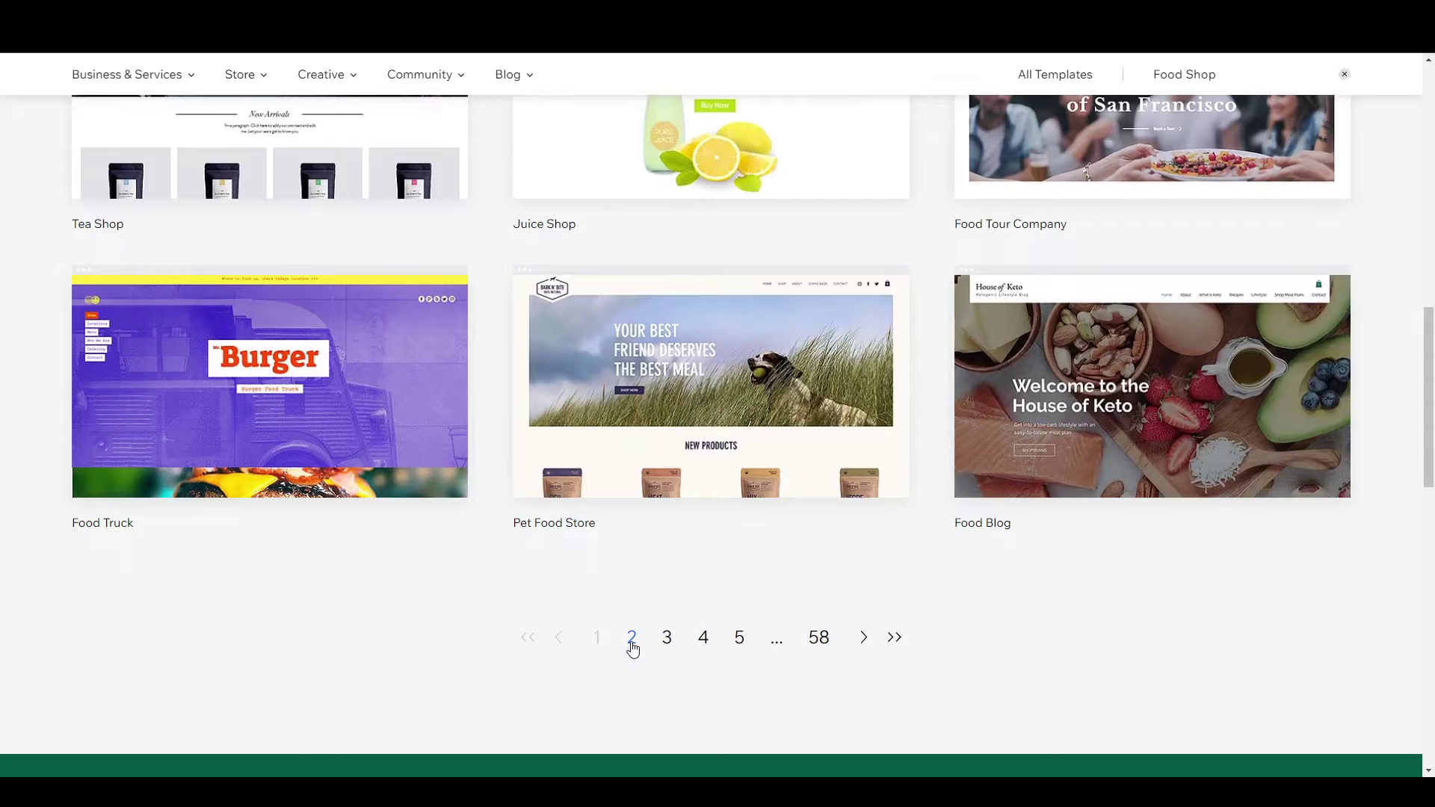
Open the second page of Food Shop templates and look through its designs.
left_click(632, 644)
scroll(501, 513, "down", 3)
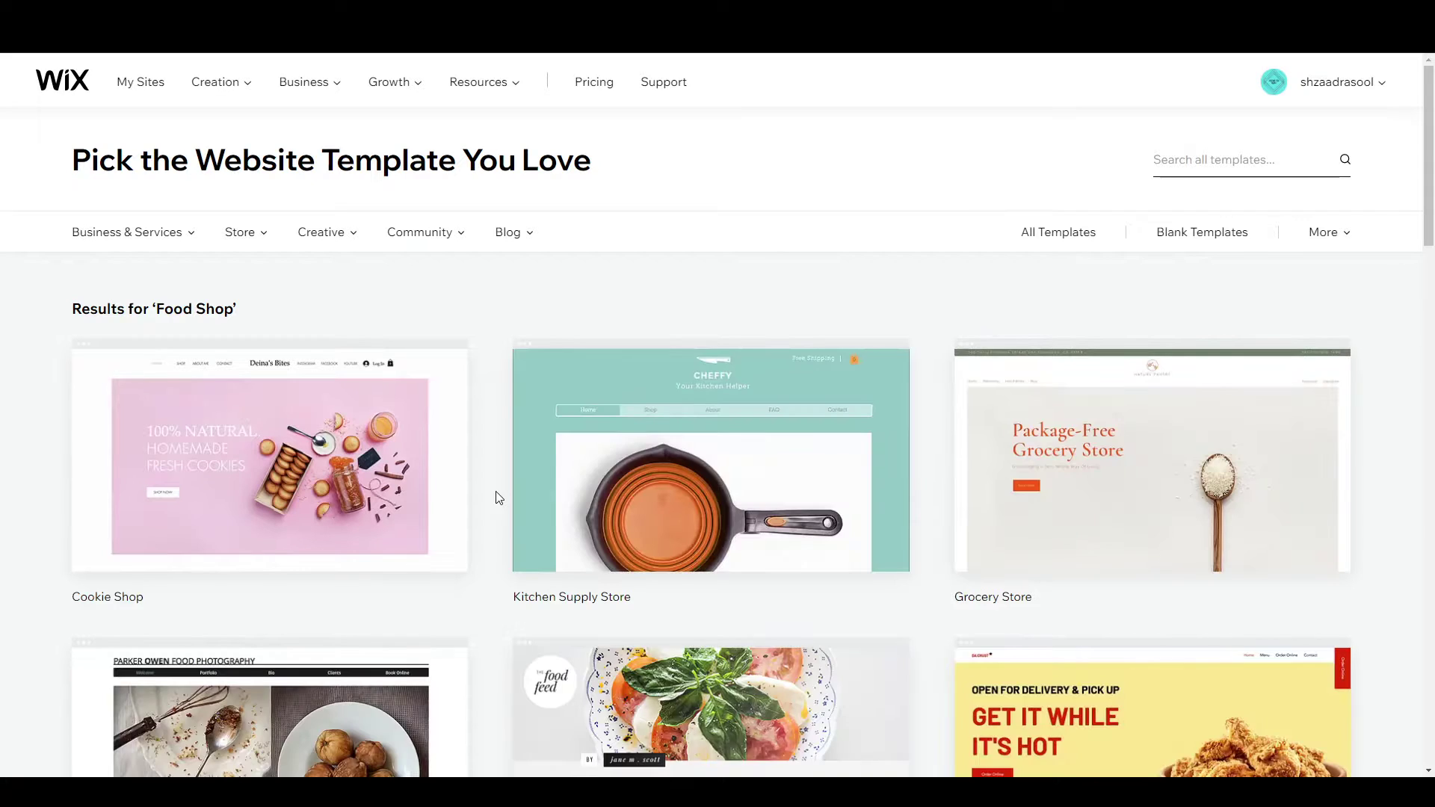
scroll(500, 498, "down", 5)
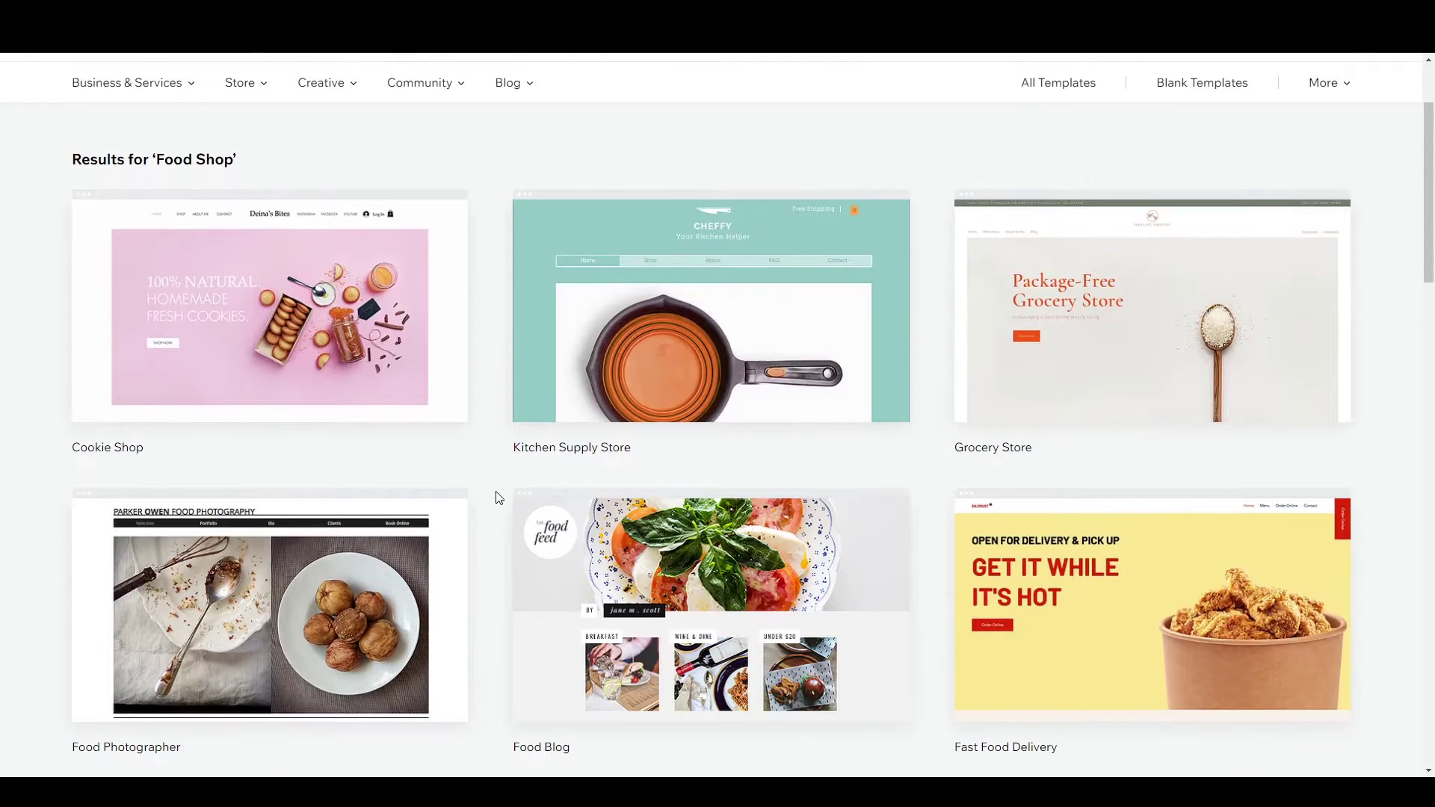
scroll(494, 501, "down", 5)
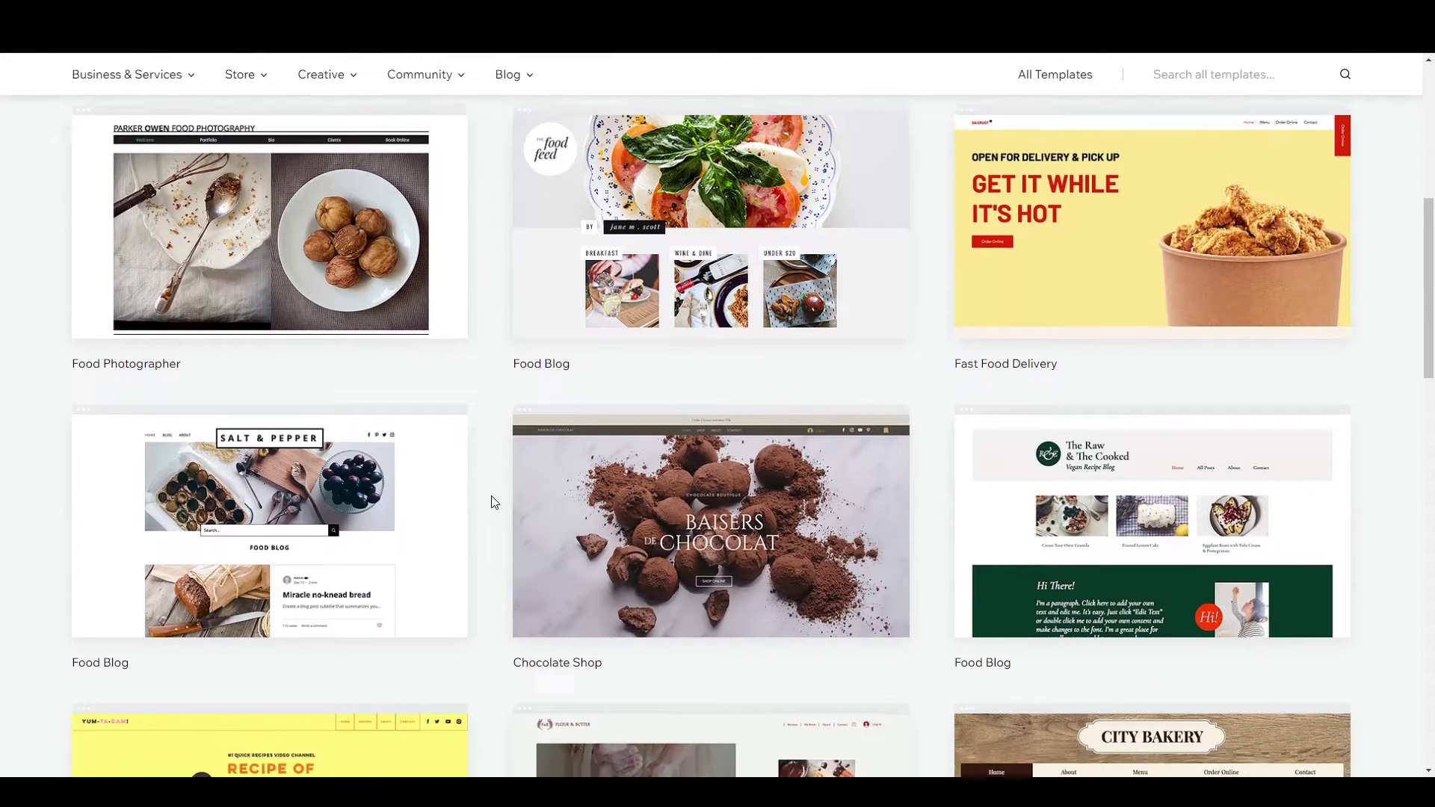
scroll(494, 503, "down", 2)
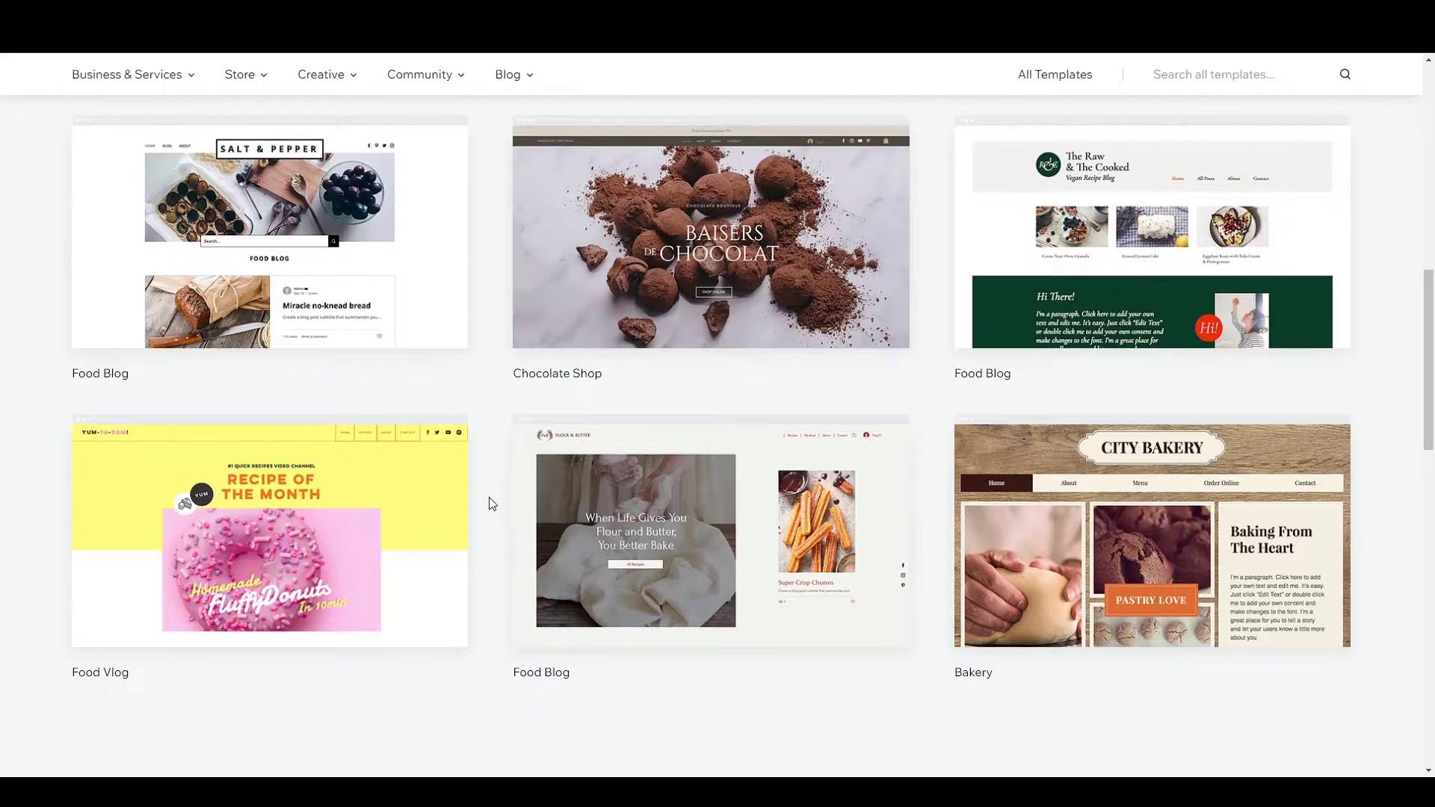
scroll(490, 542, "down", 2)
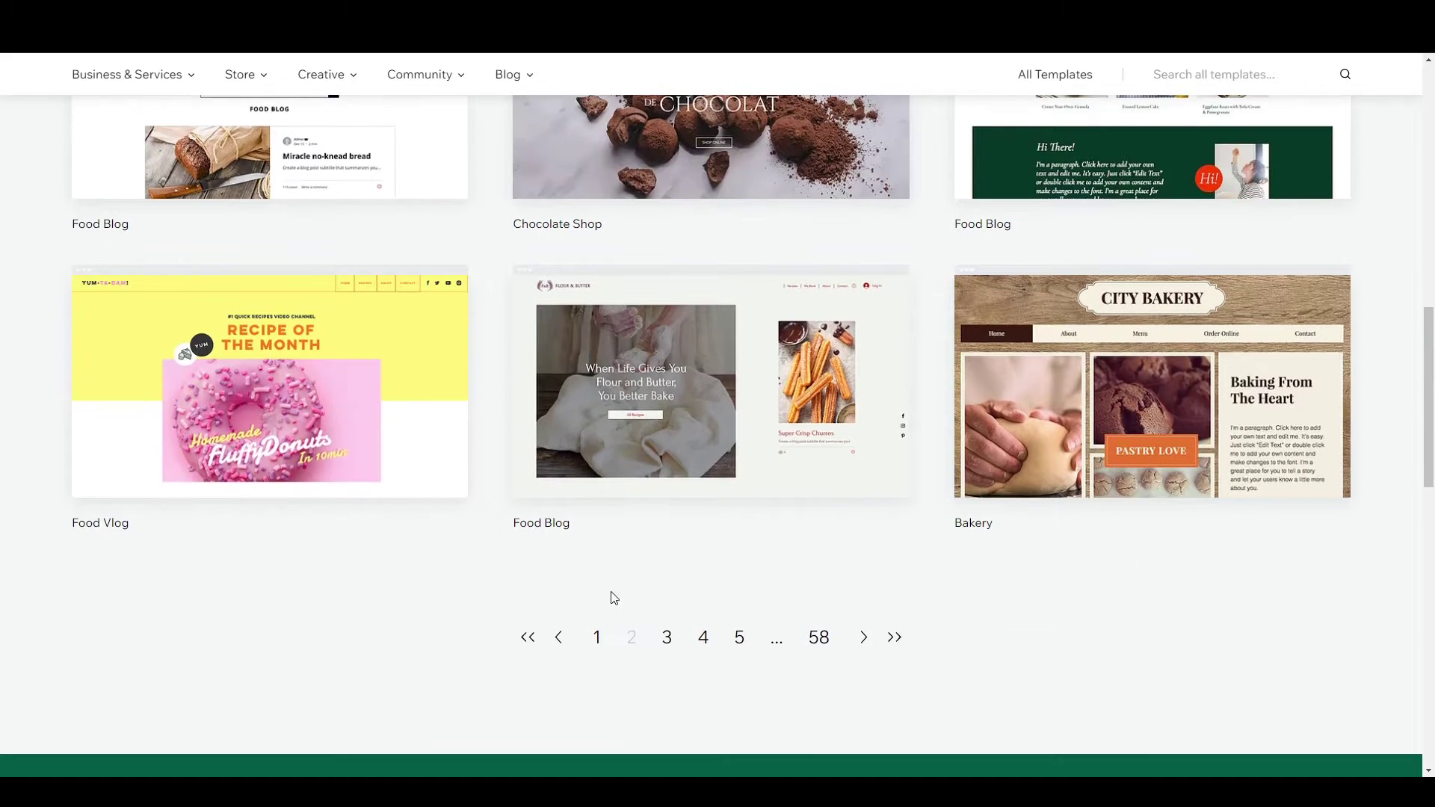
Go to the third page of Food Shop results and examine the templates there.
left_click(670, 640)
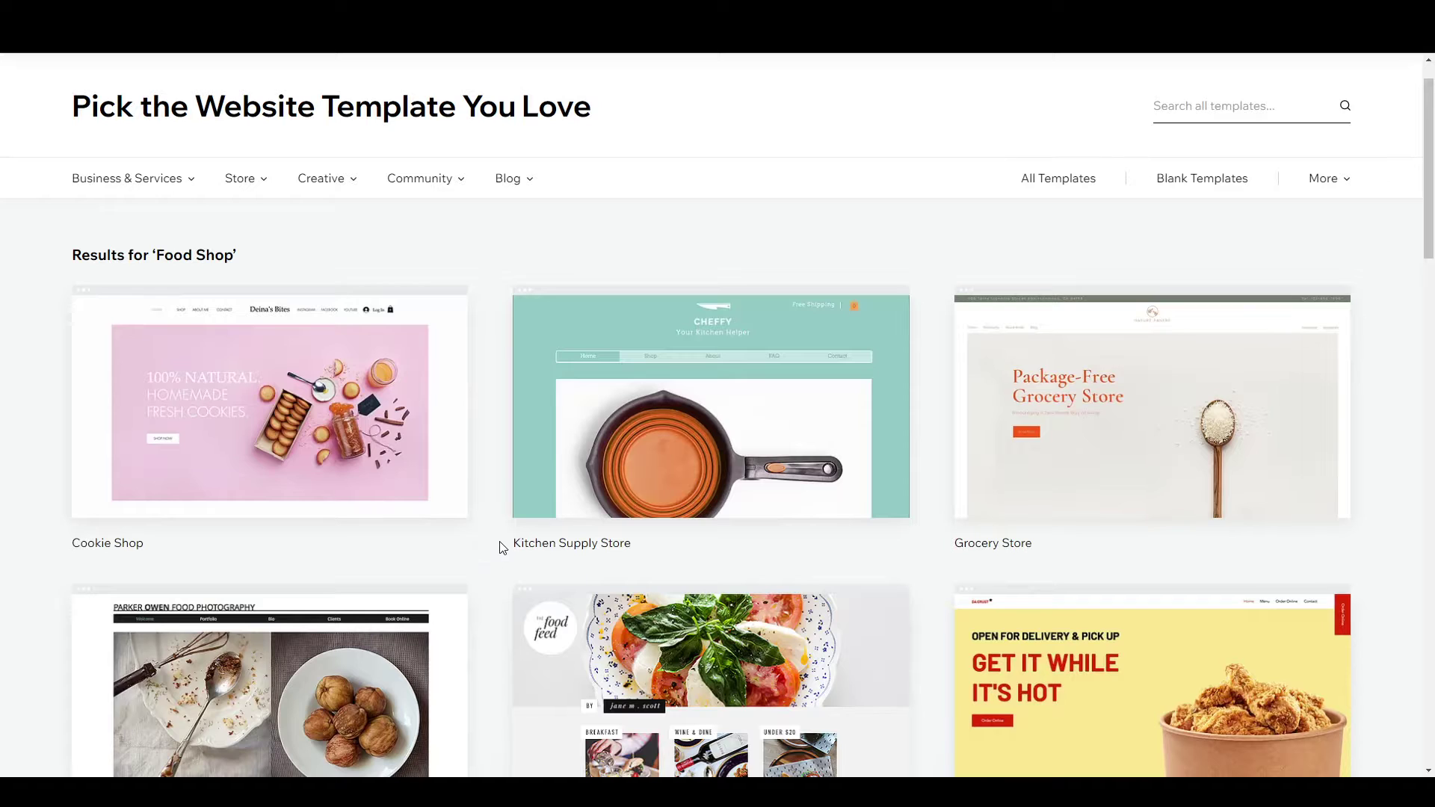
scroll(499, 545, "down", 3)
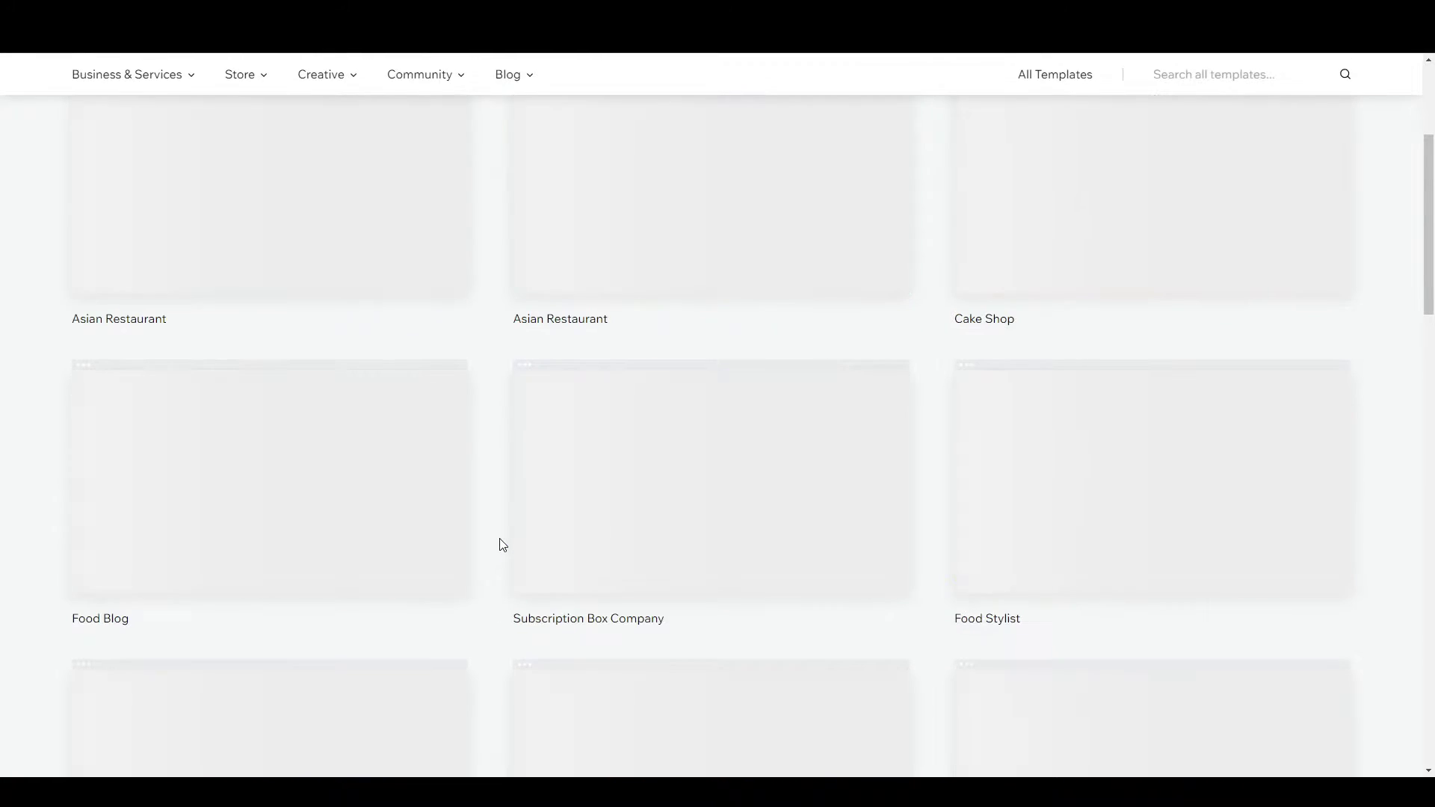
scroll(481, 512, "up", 1)
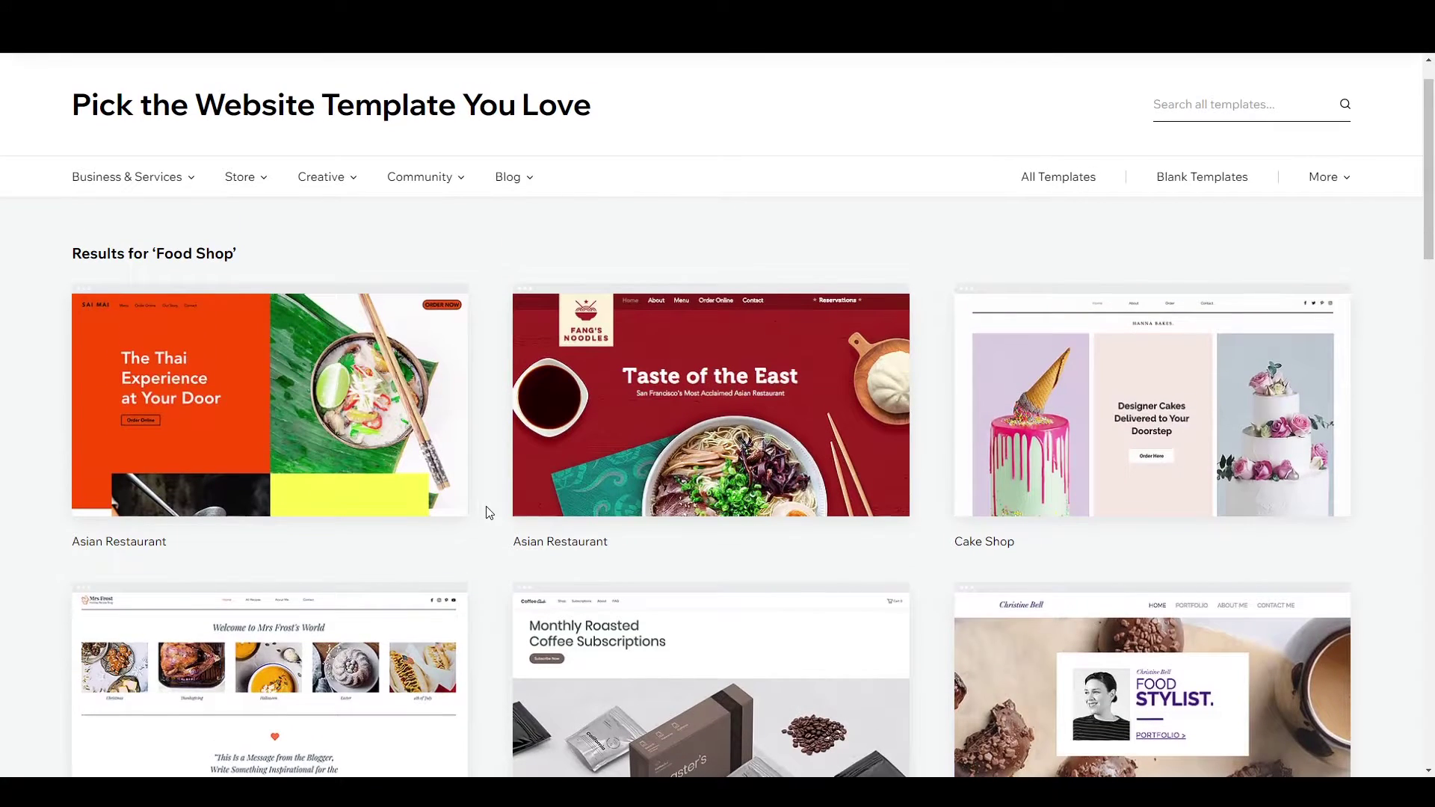
scroll(489, 513, "down", 3)
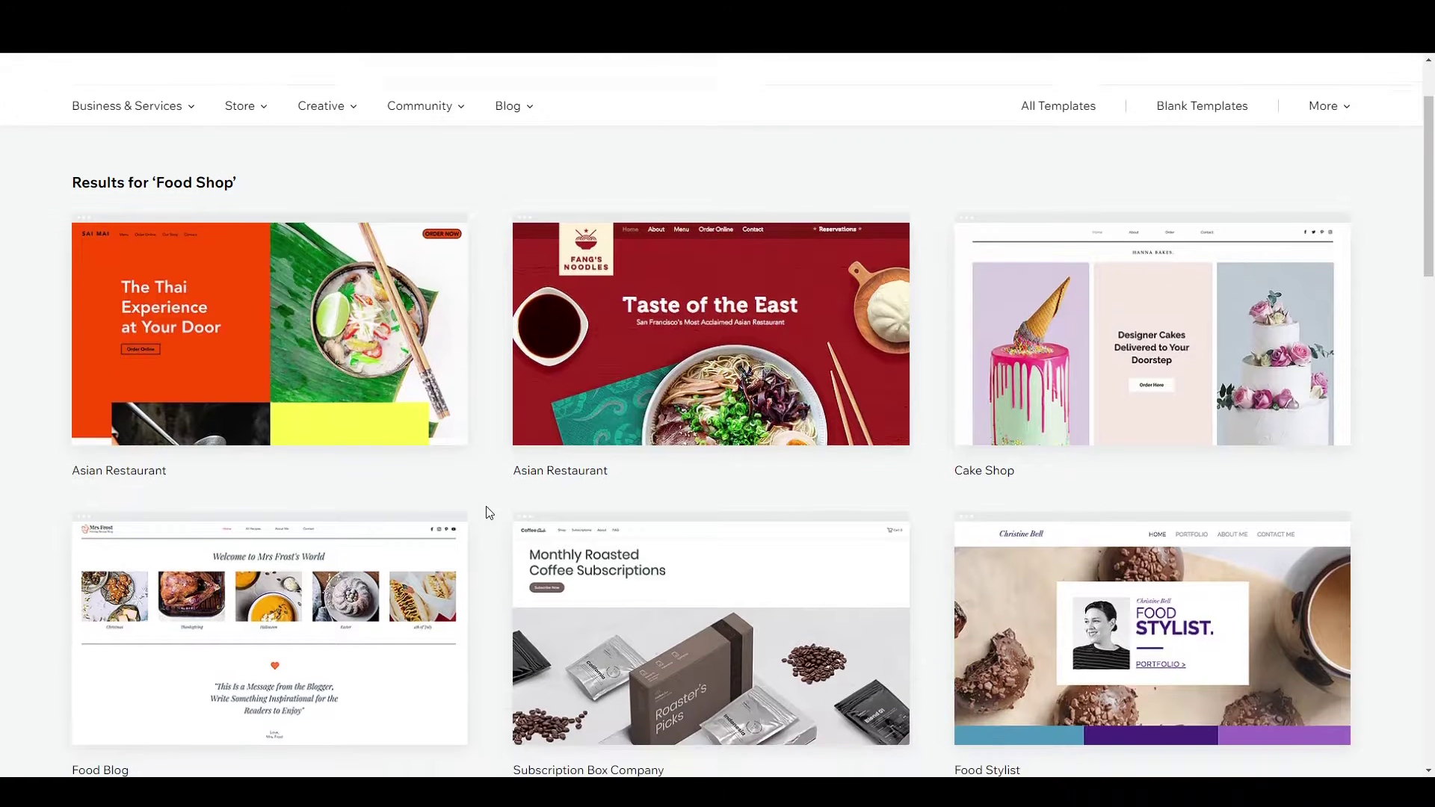
scroll(487, 513, "down", 5)
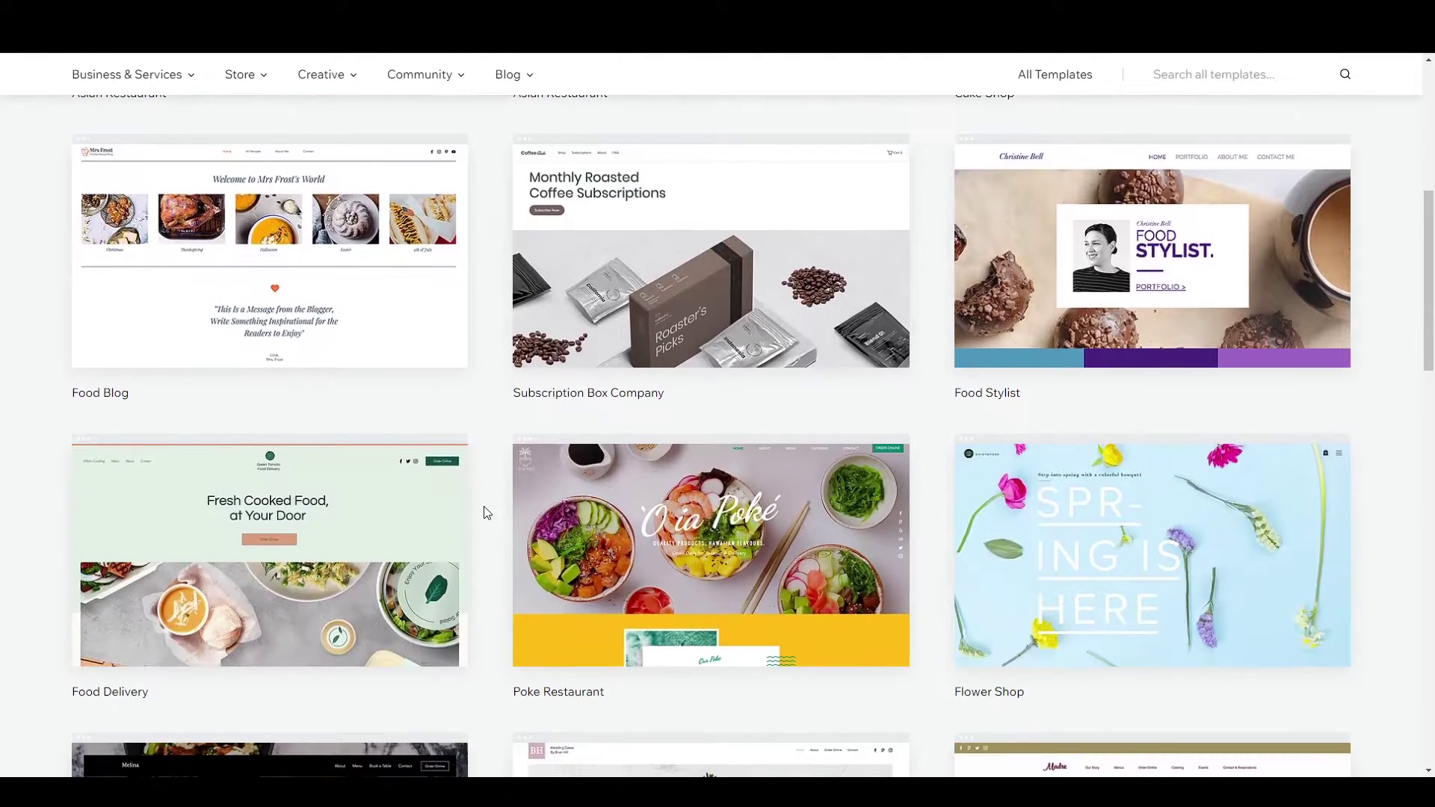
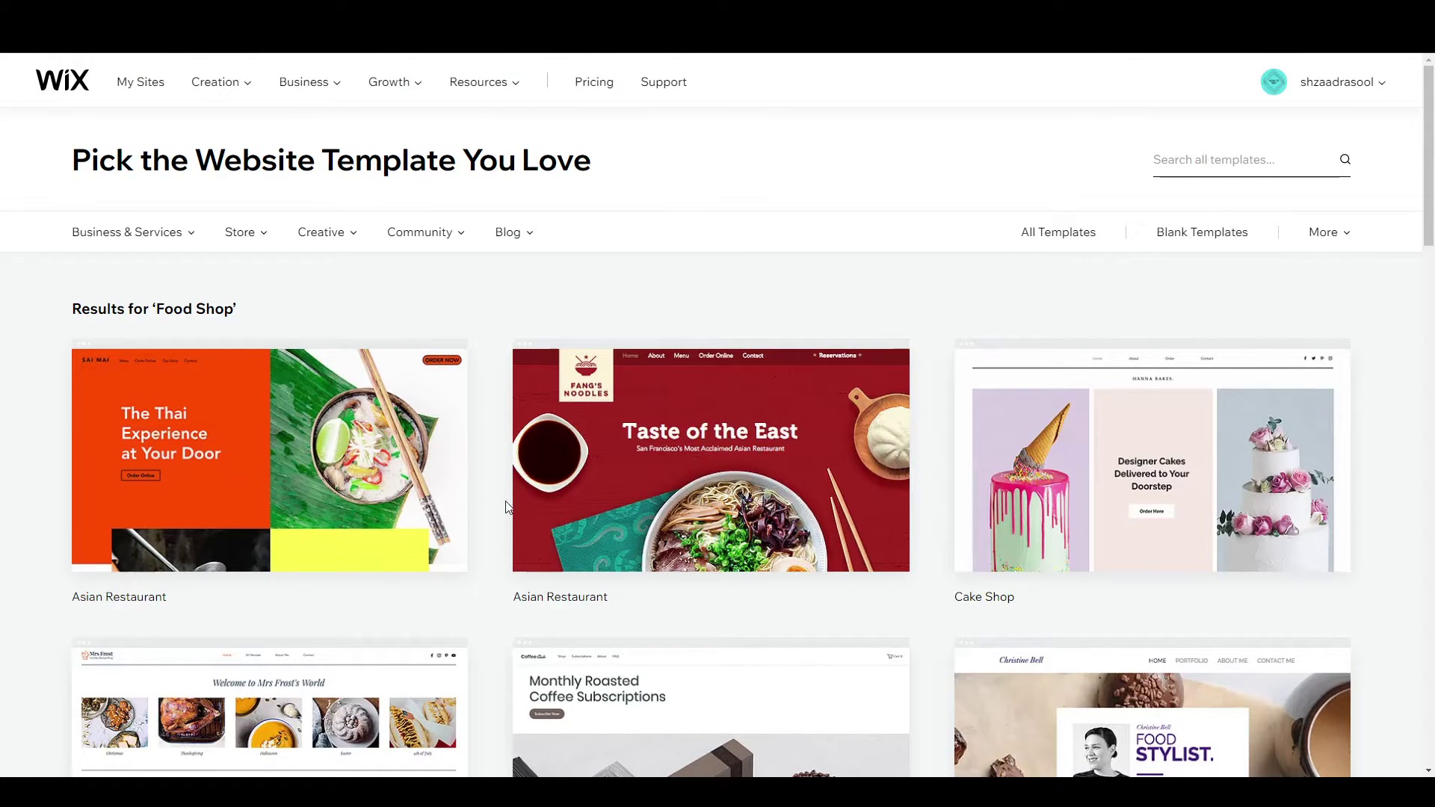
Preview the Asian Restaurant template titled "Taste of the East" and close the preview.
mouse_move(634, 513)
scroll(707, 500, "down", 1)
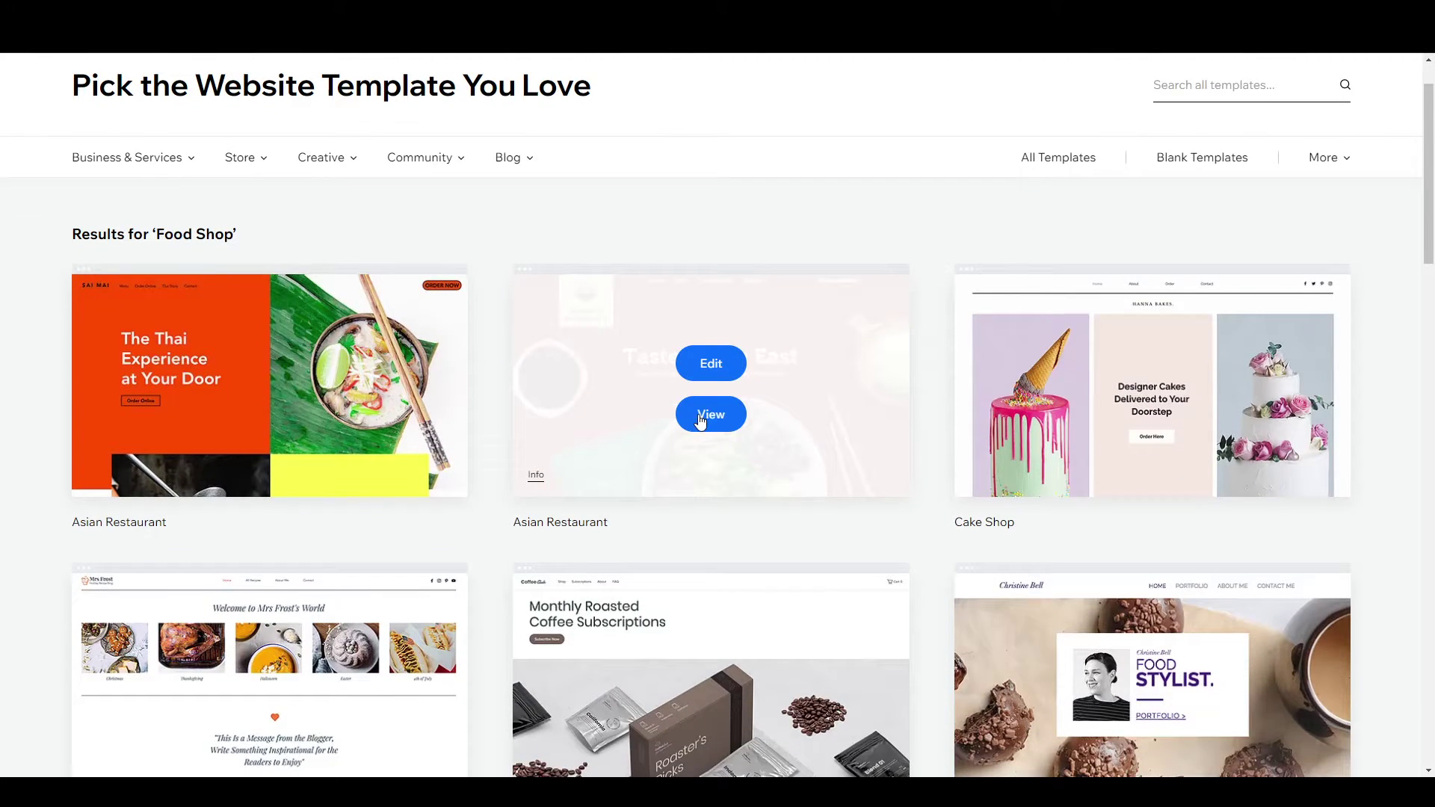
left_click(698, 423)
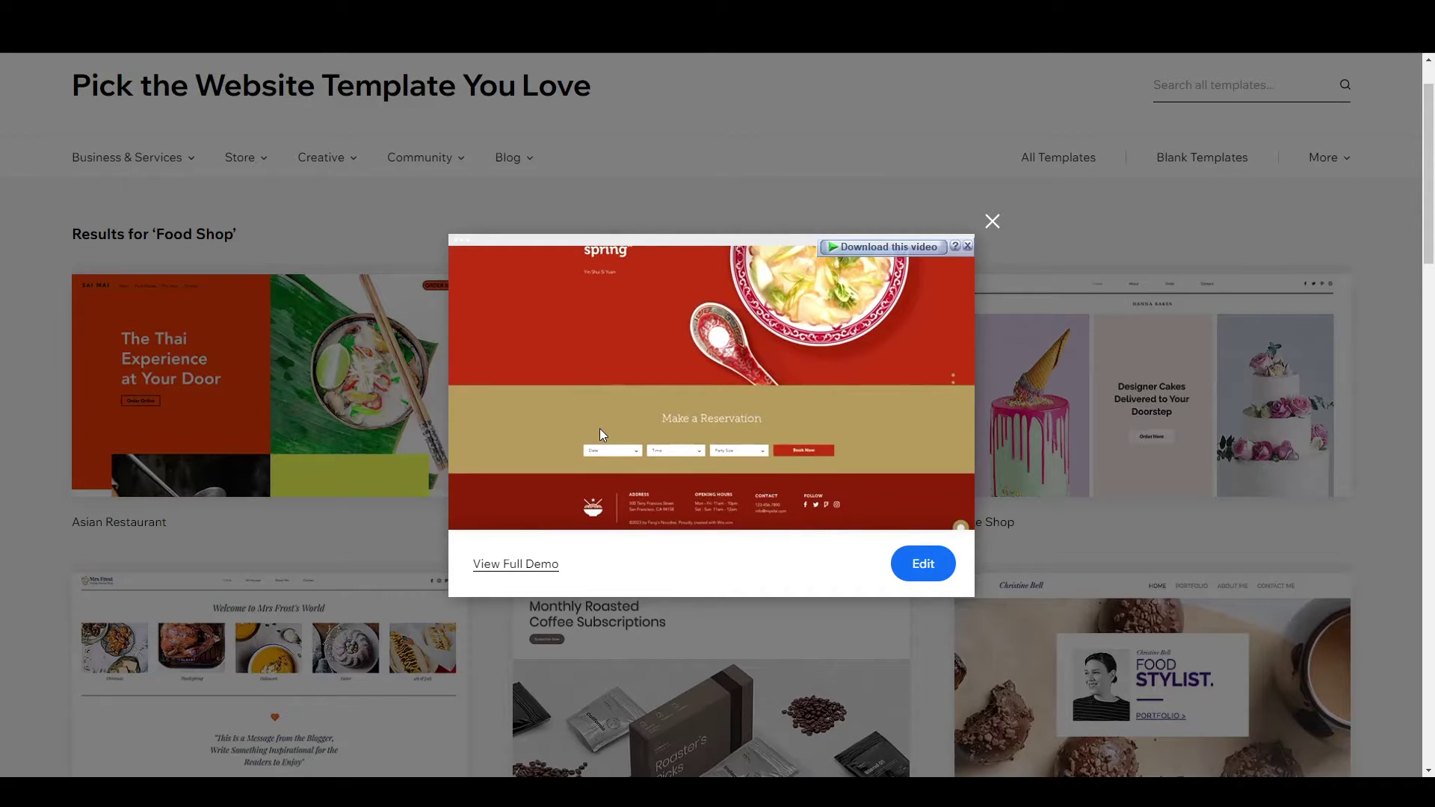
left_click(992, 222)
Return to the first page of template results and open the preview of the Cupcake Shop template.
scroll(472, 478, "down", 6)
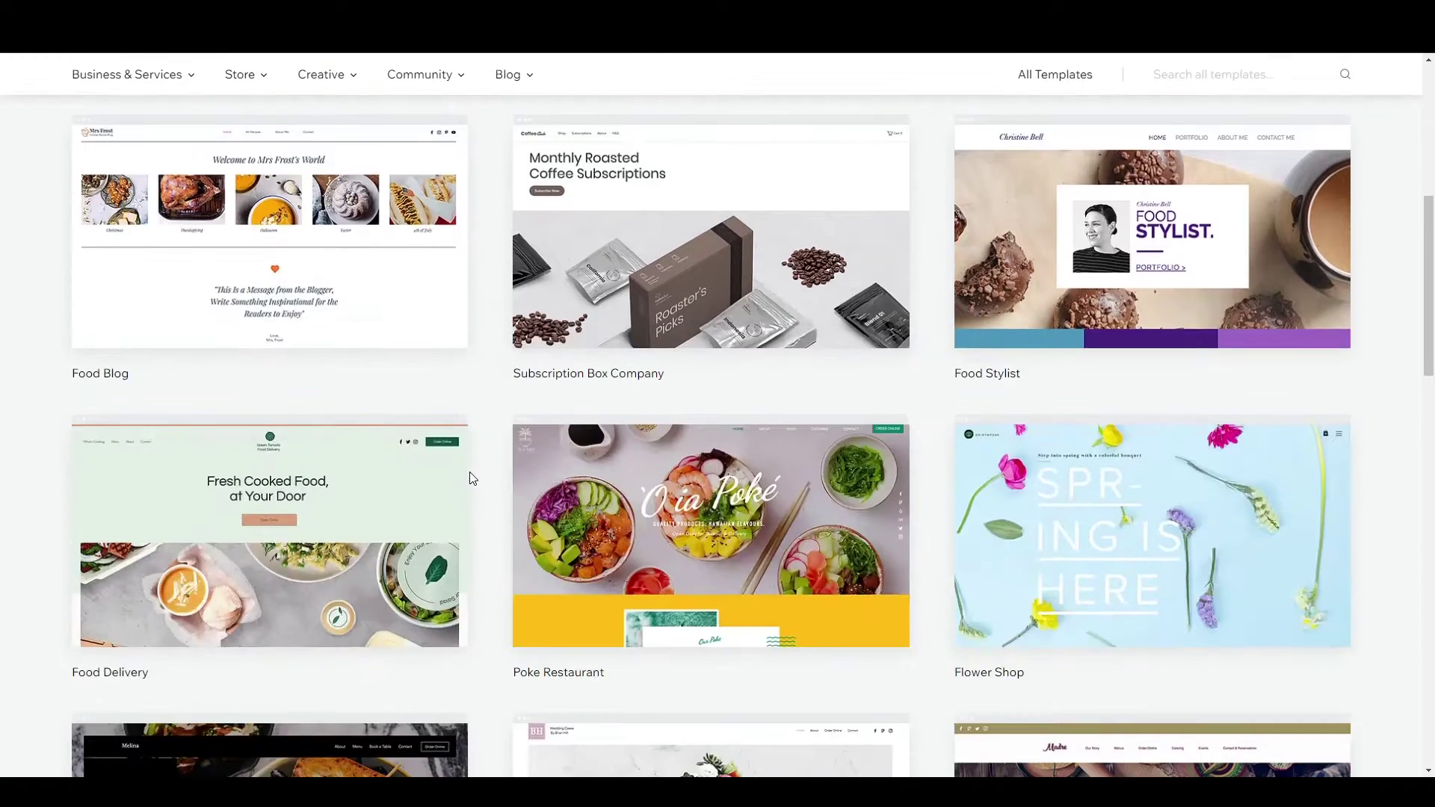
scroll(470, 479, "down", 10)
scroll(591, 226, "up", 2)
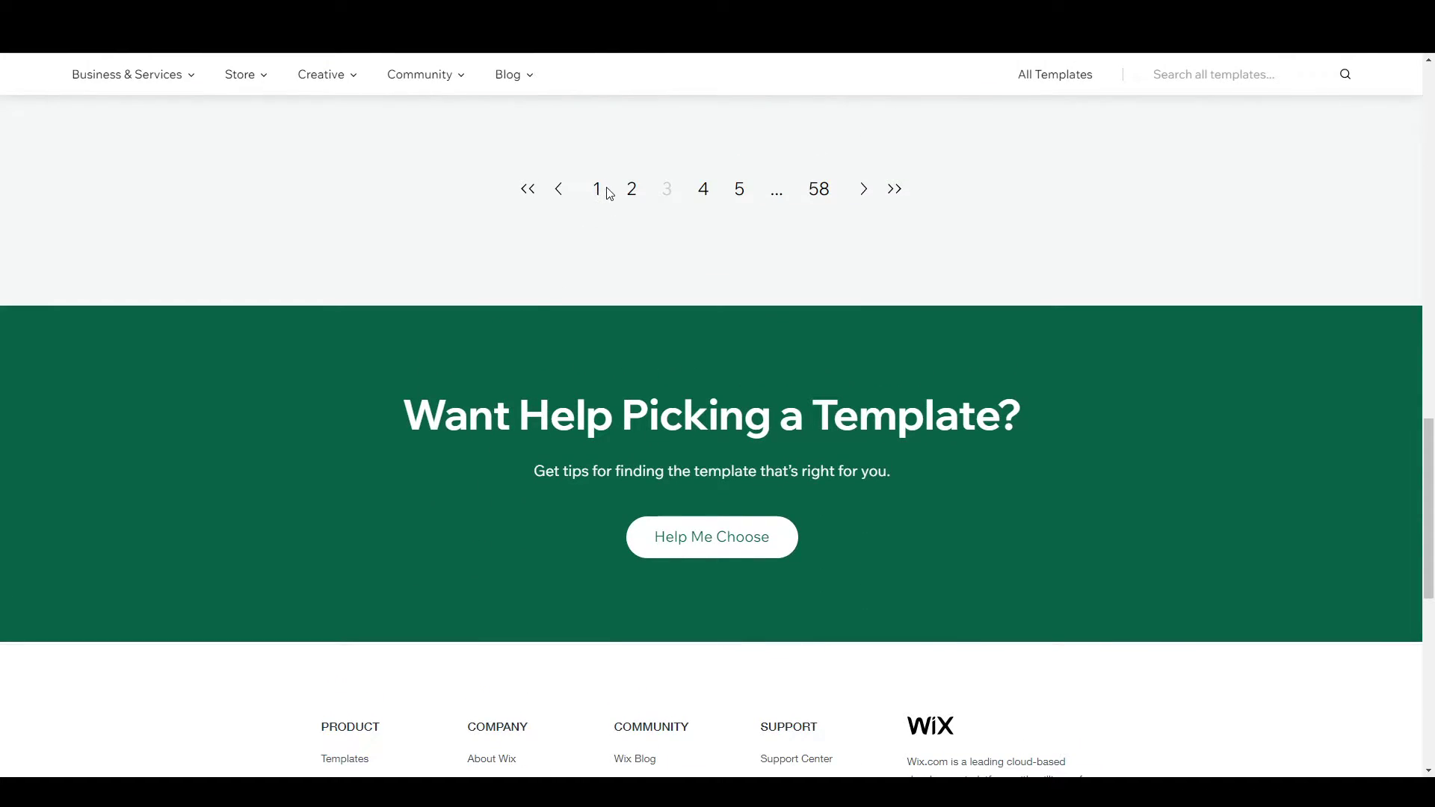
left_click(601, 191)
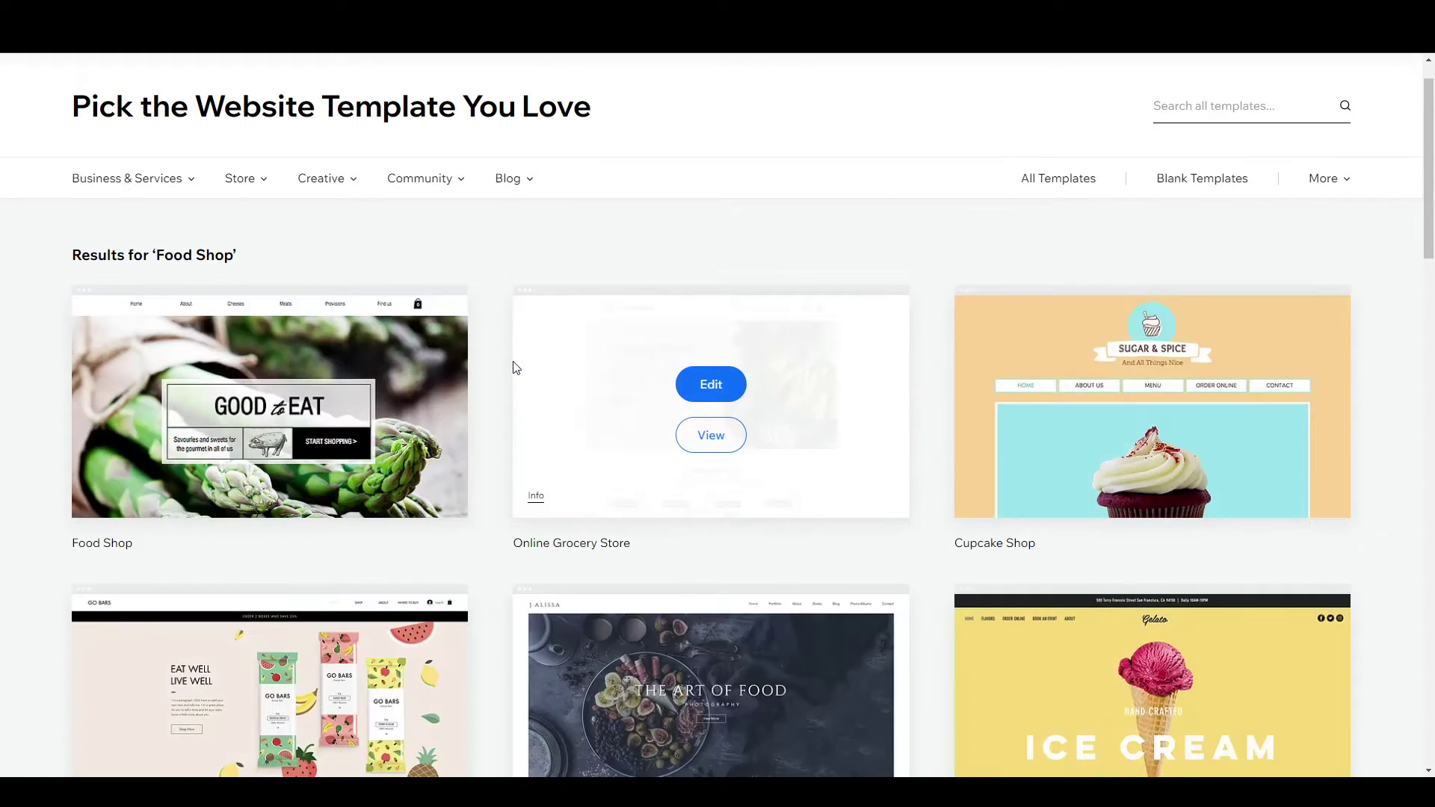
left_click(1137, 438)
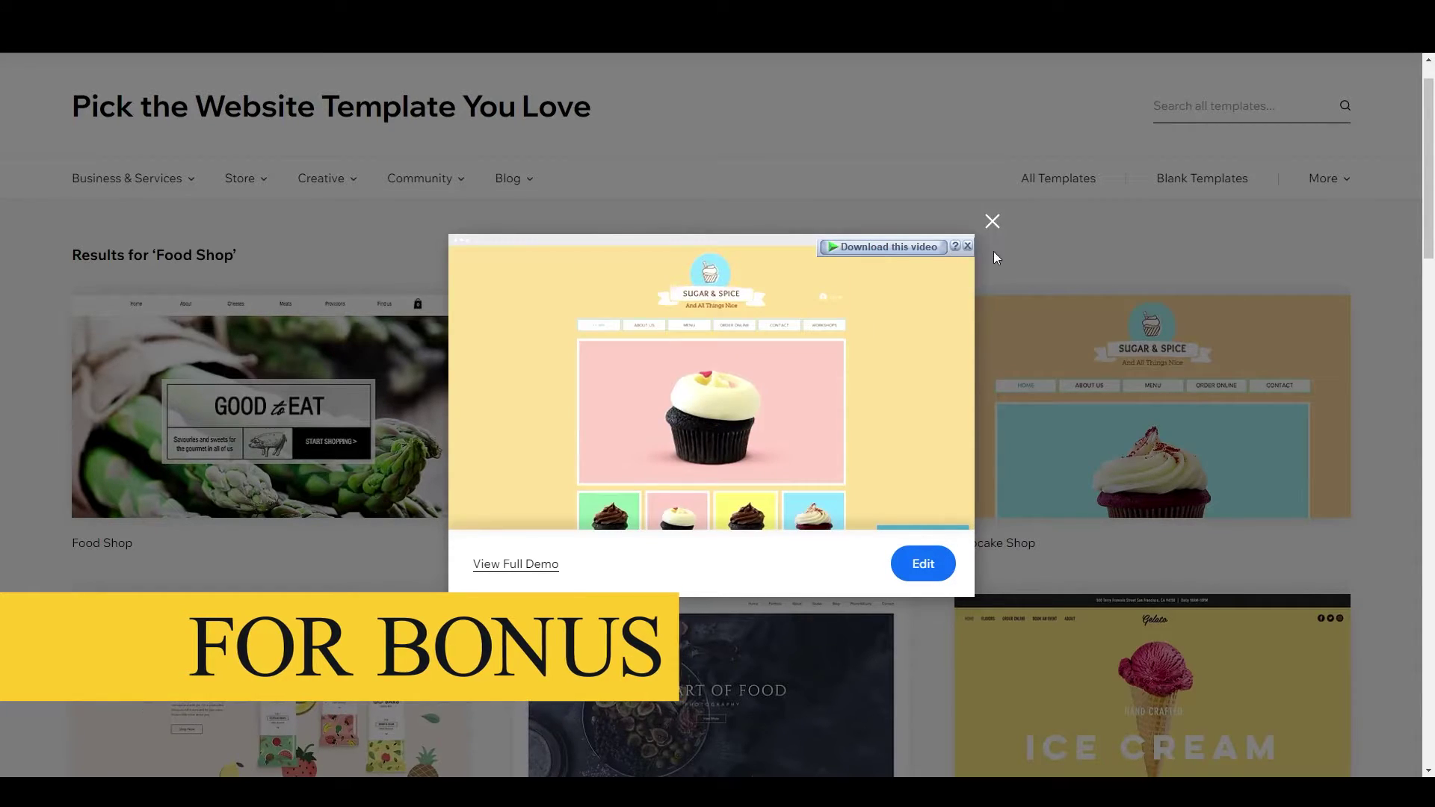
Open the full demo of the Cupcake Shop template and look through its home page and Menu page.
left_click(523, 565)
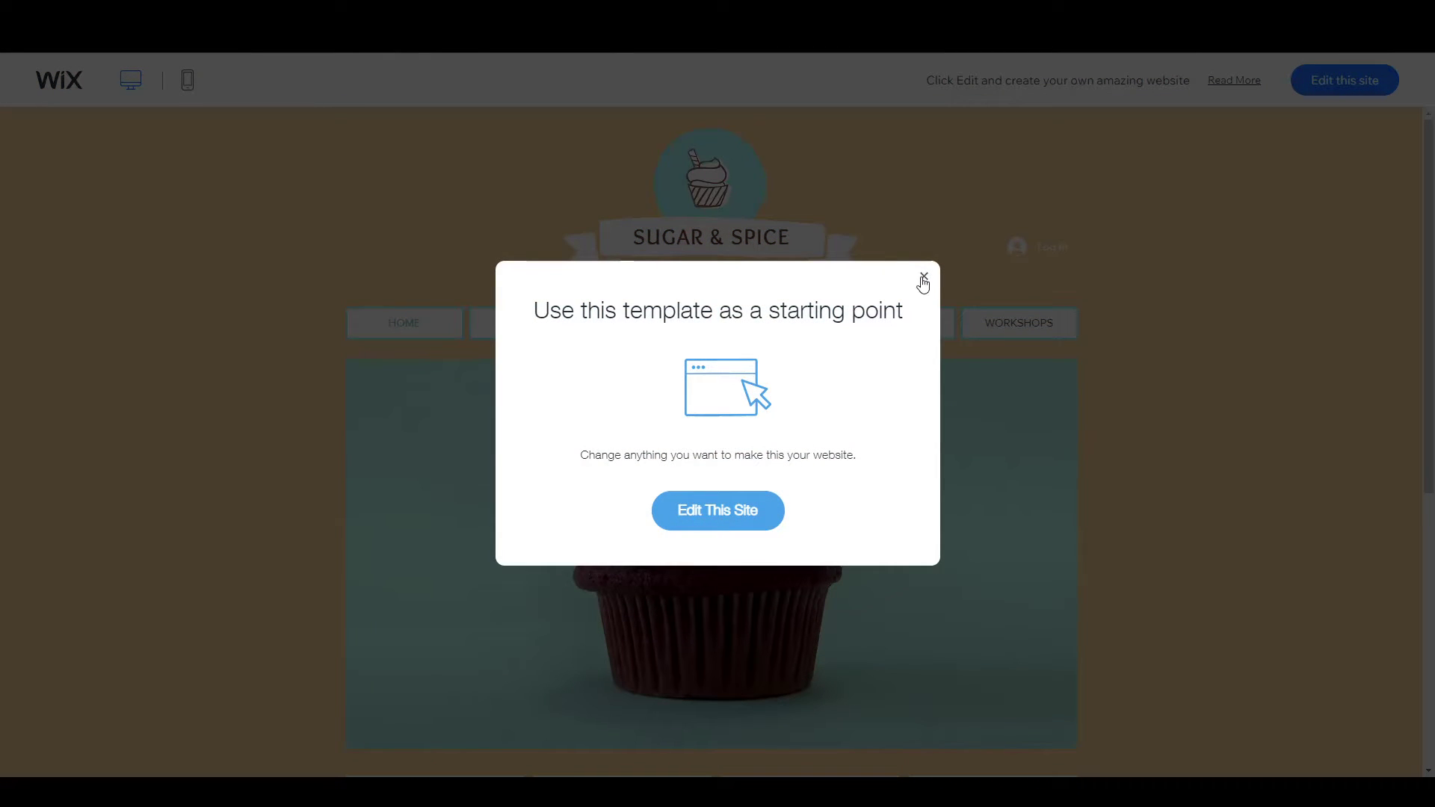
left_click(924, 278)
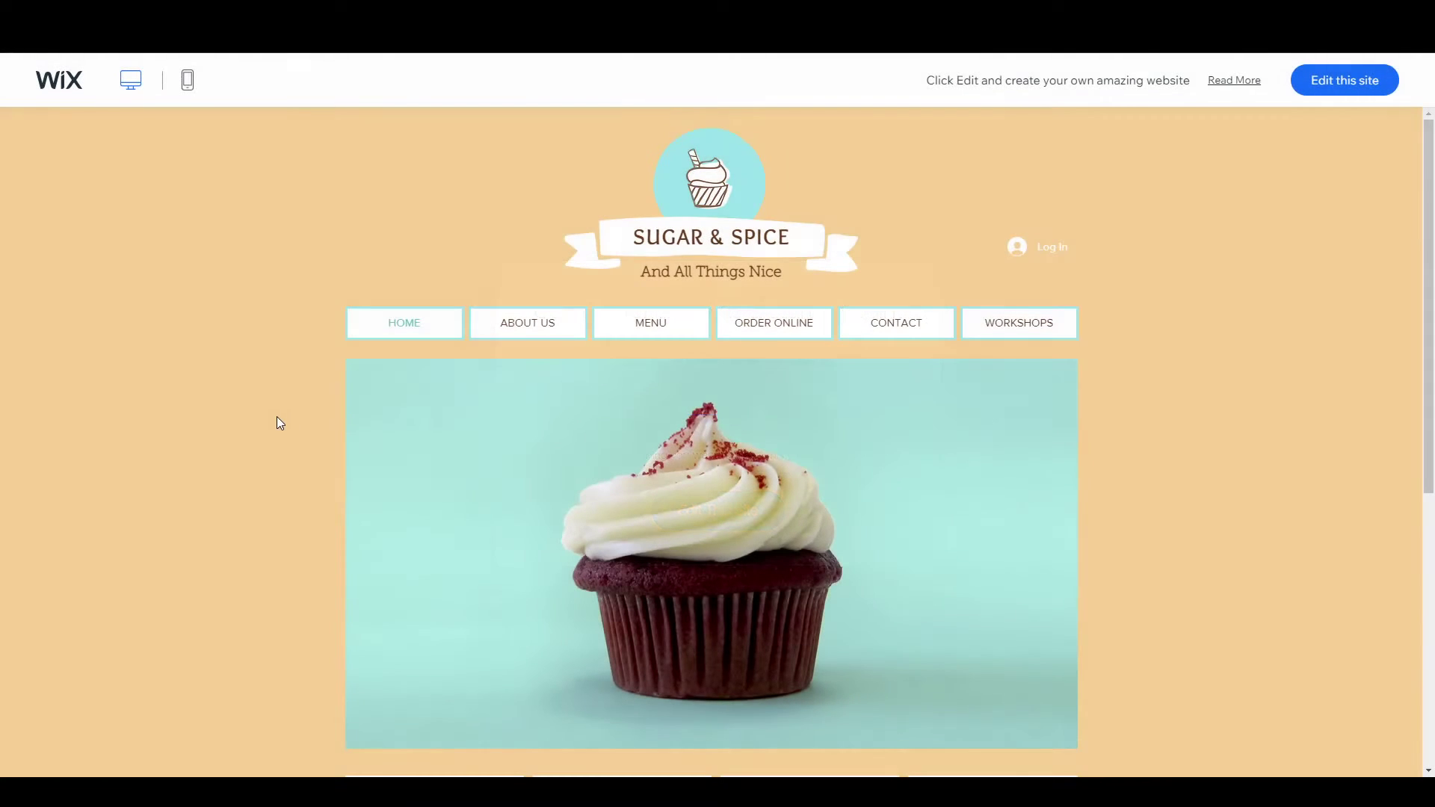
scroll(261, 422, "down", 3)
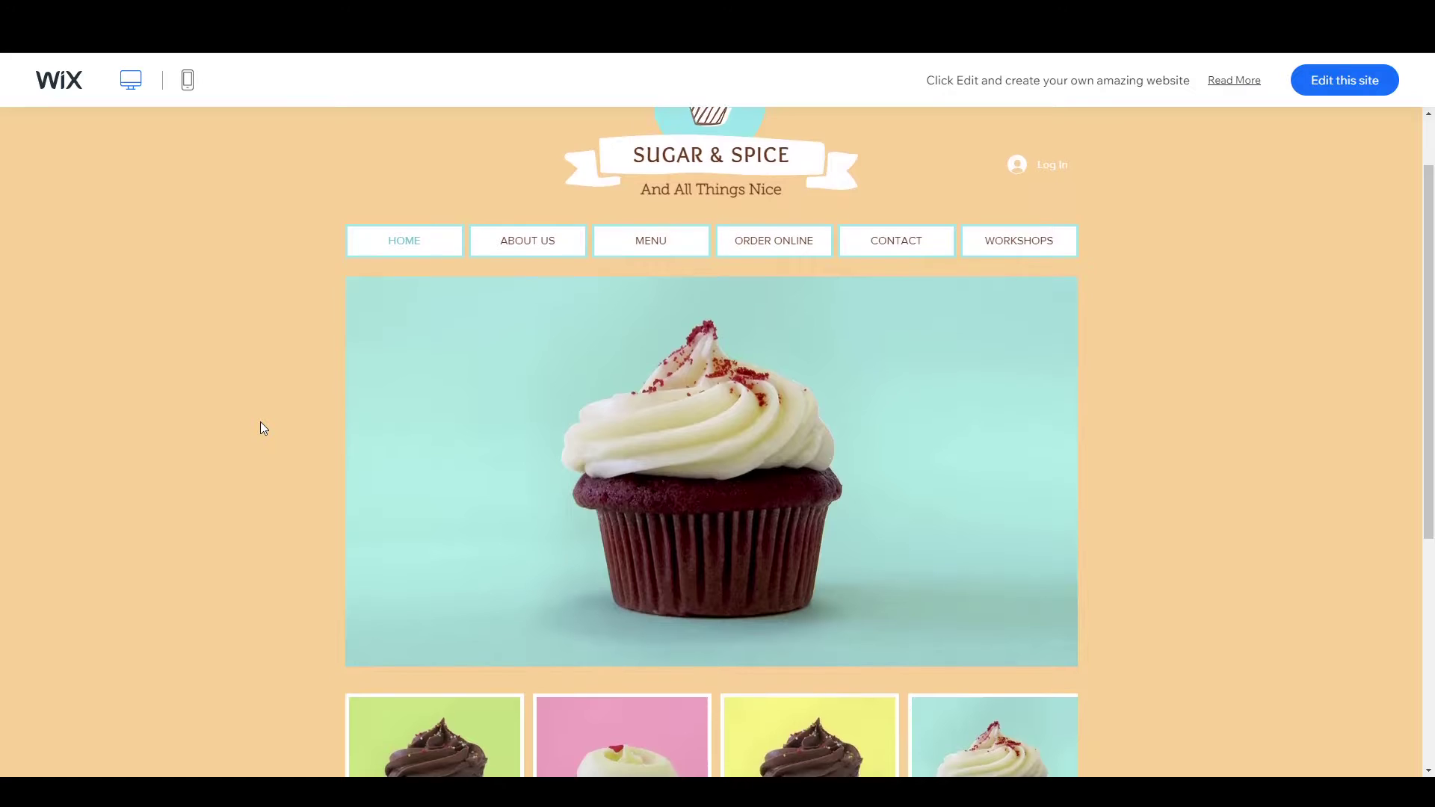
scroll(260, 428, "down", 4)
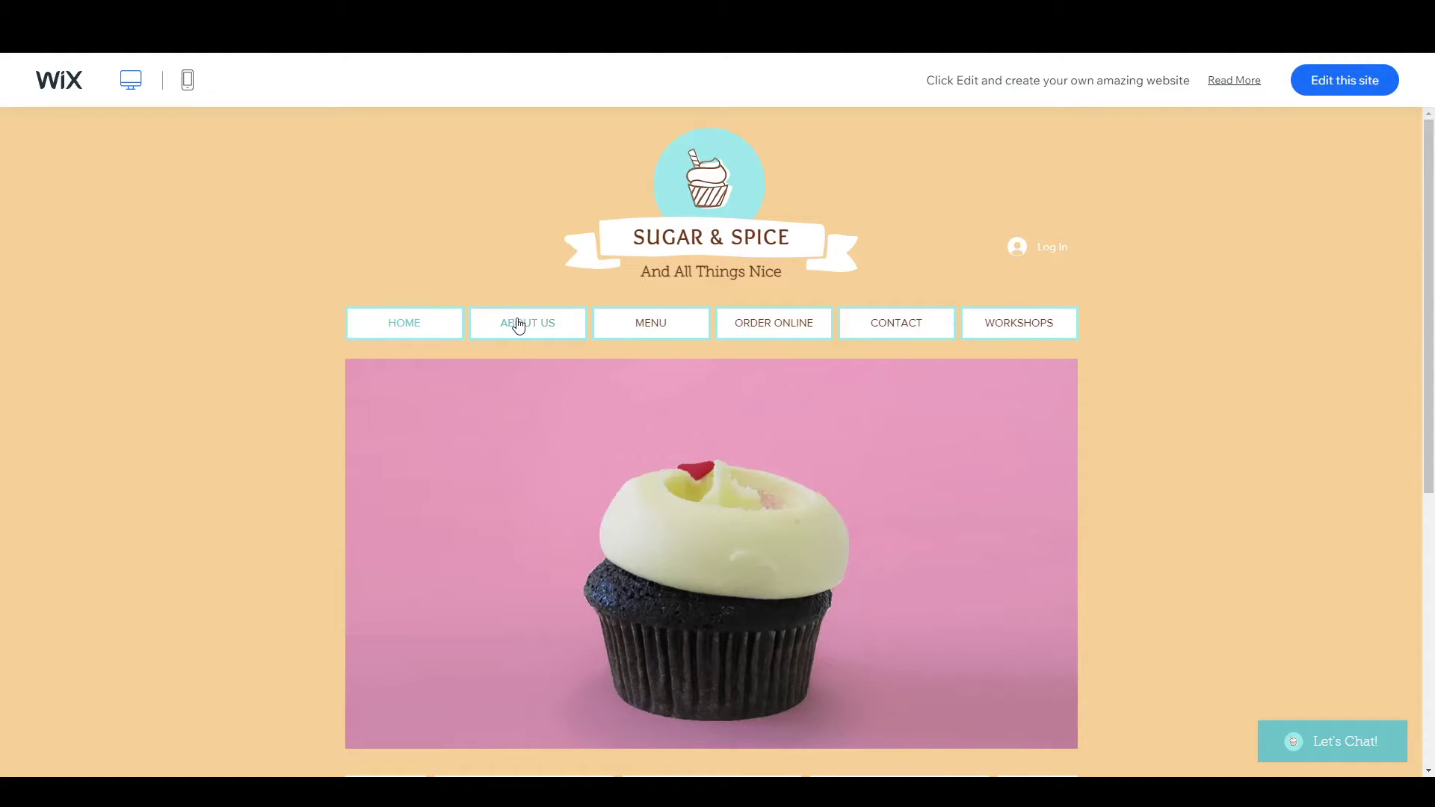
left_click(677, 329)
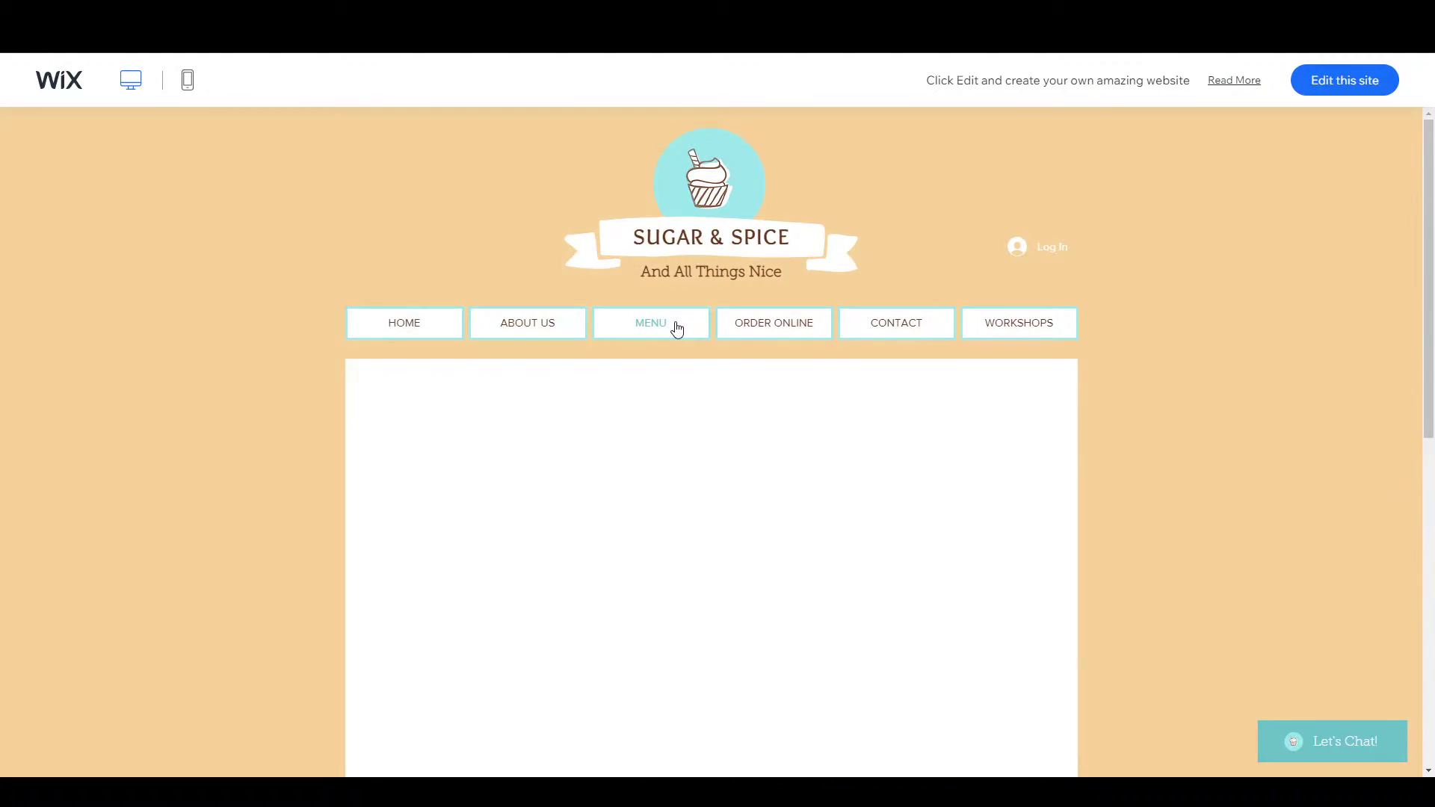
scroll(283, 396, "down", 1)
scroll(282, 394, "down", 5)
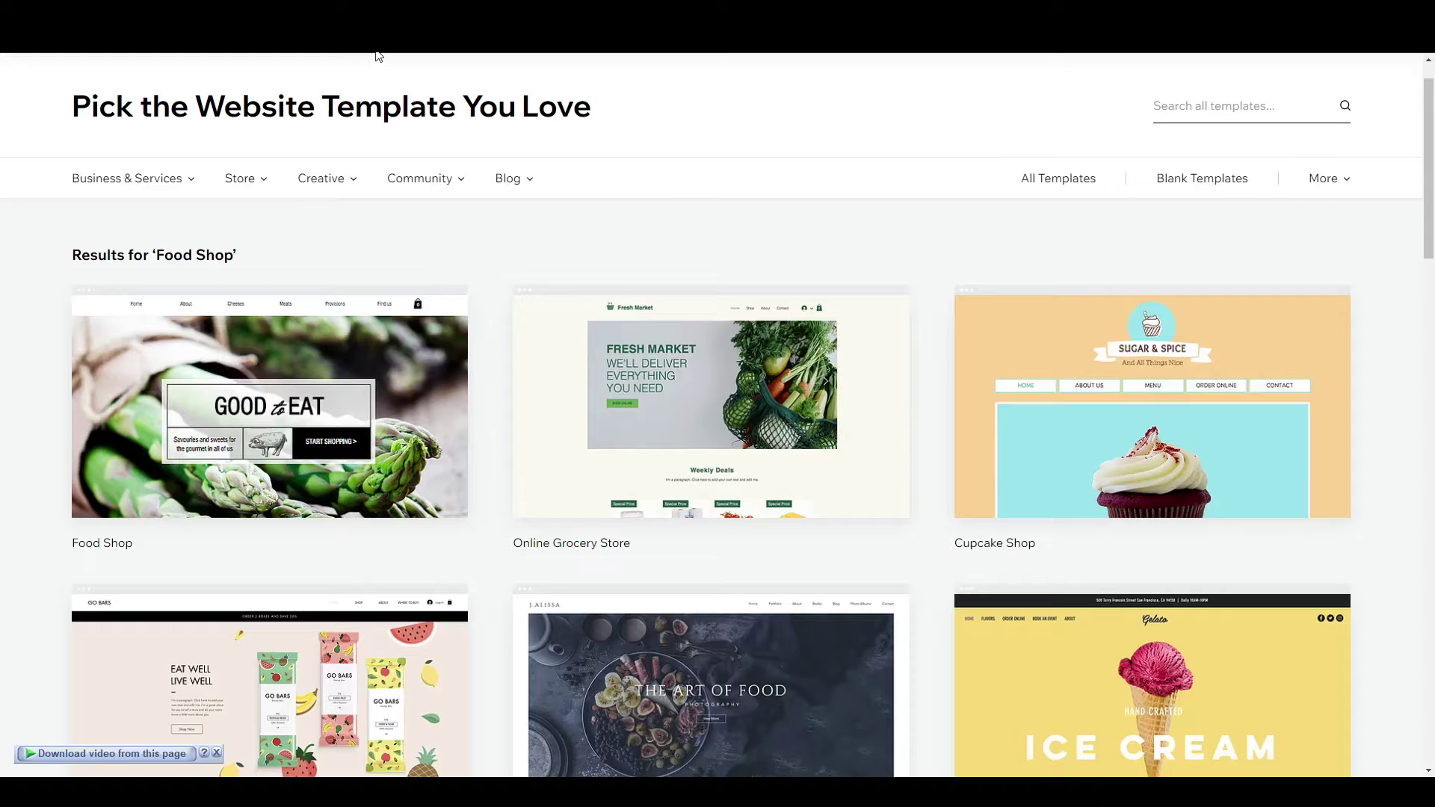
Look through the first page of Food Shop results, preview the Food Blog template and close the preview.
scroll(357, 514, "down", 7)
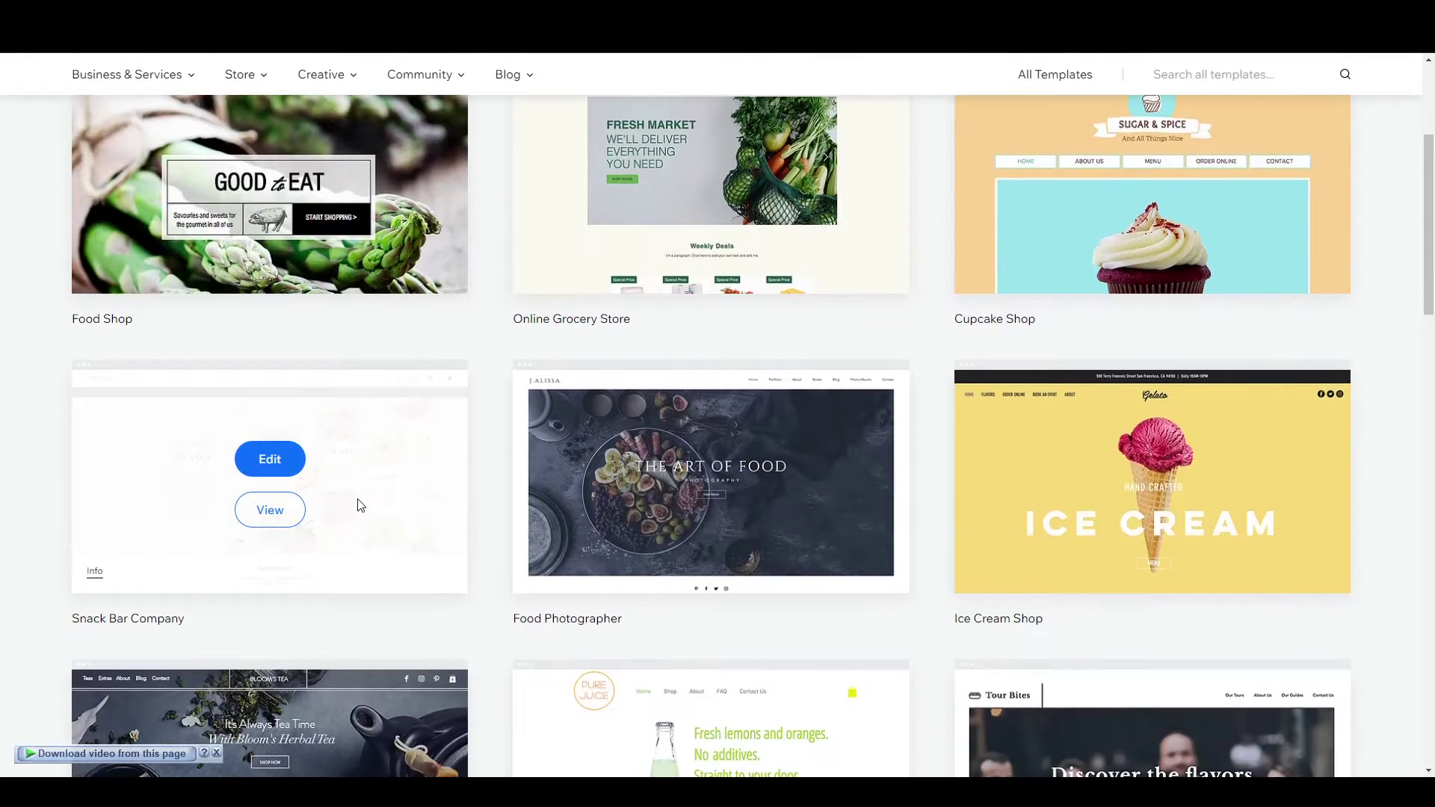
scroll(357, 514, "down", 4)
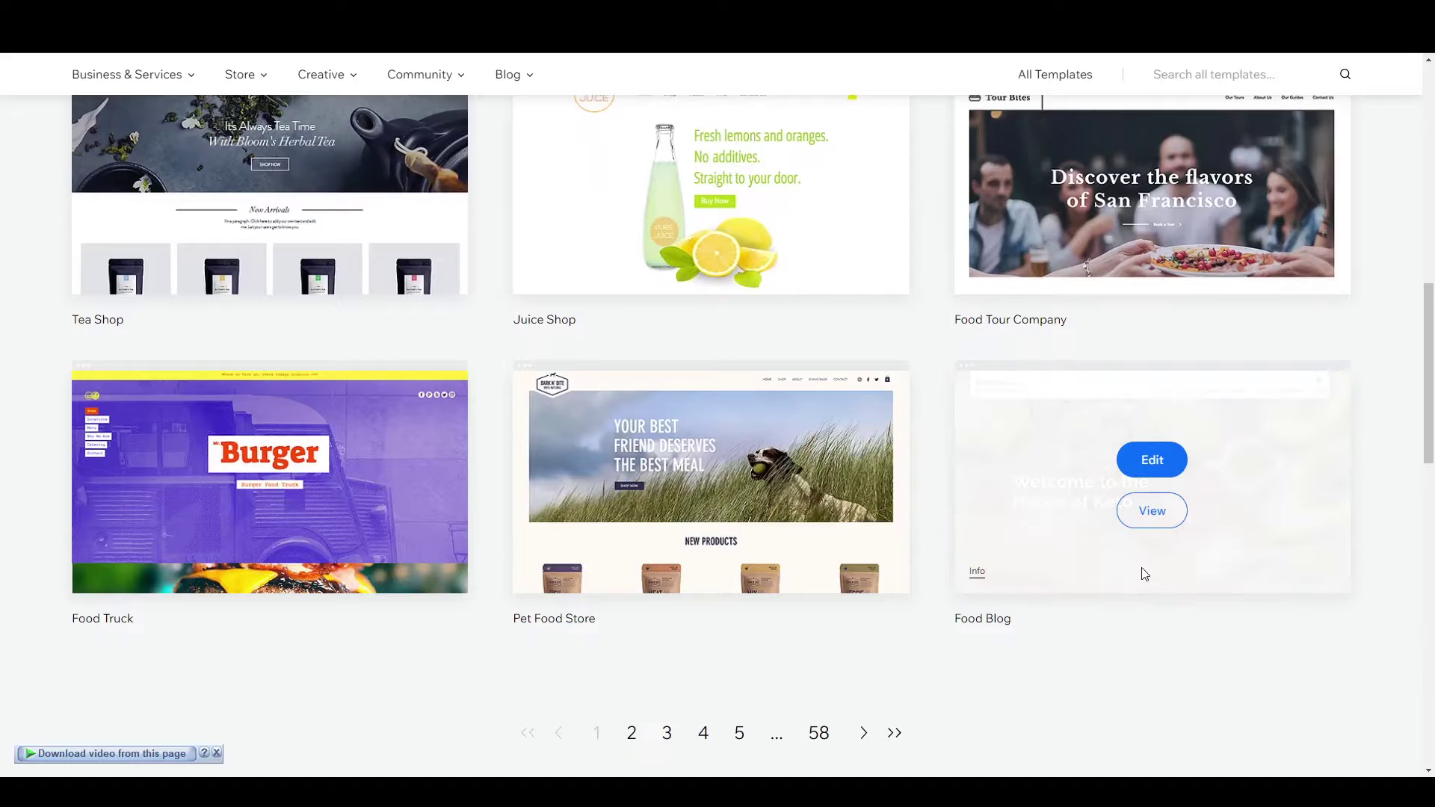
left_click(1139, 517)
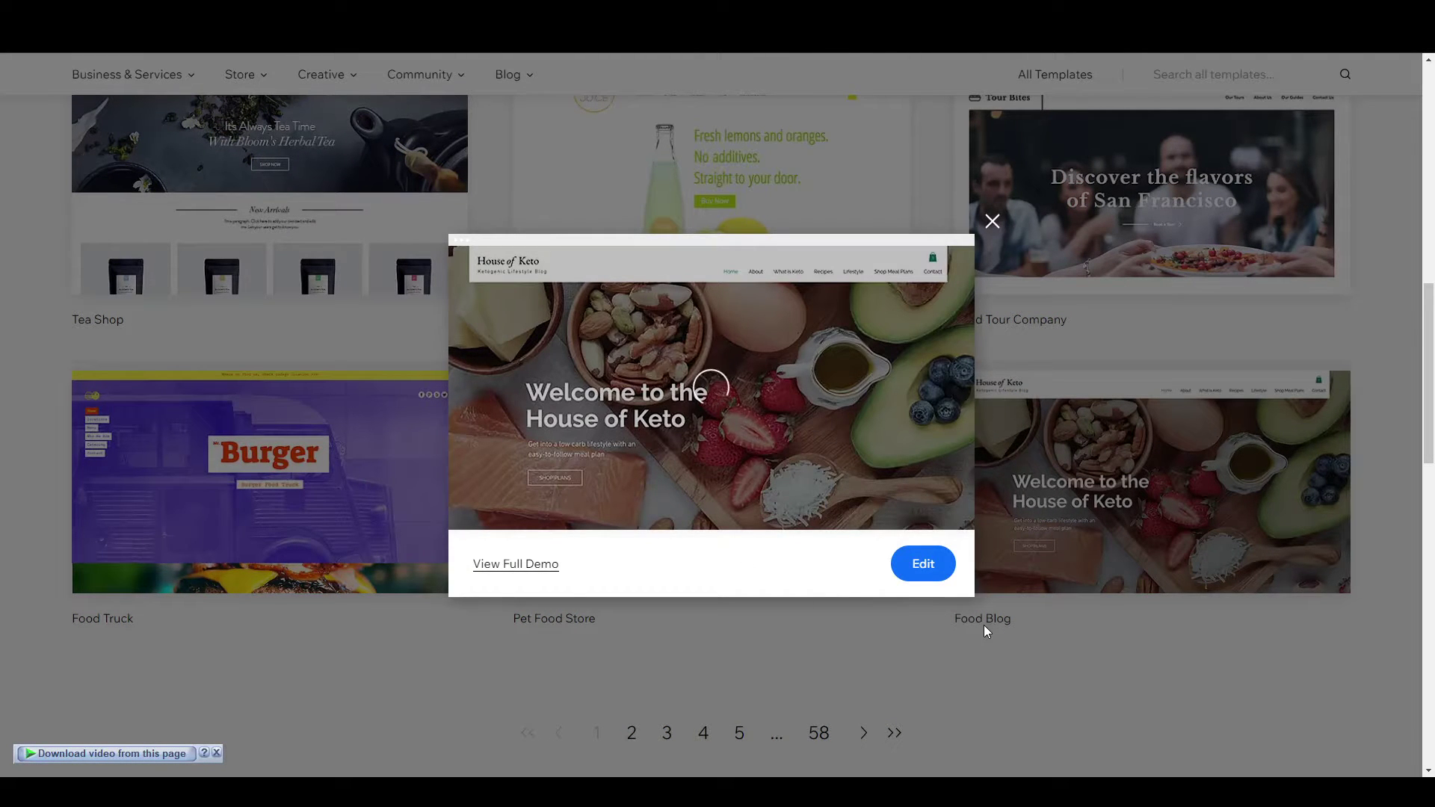
left_click(992, 221)
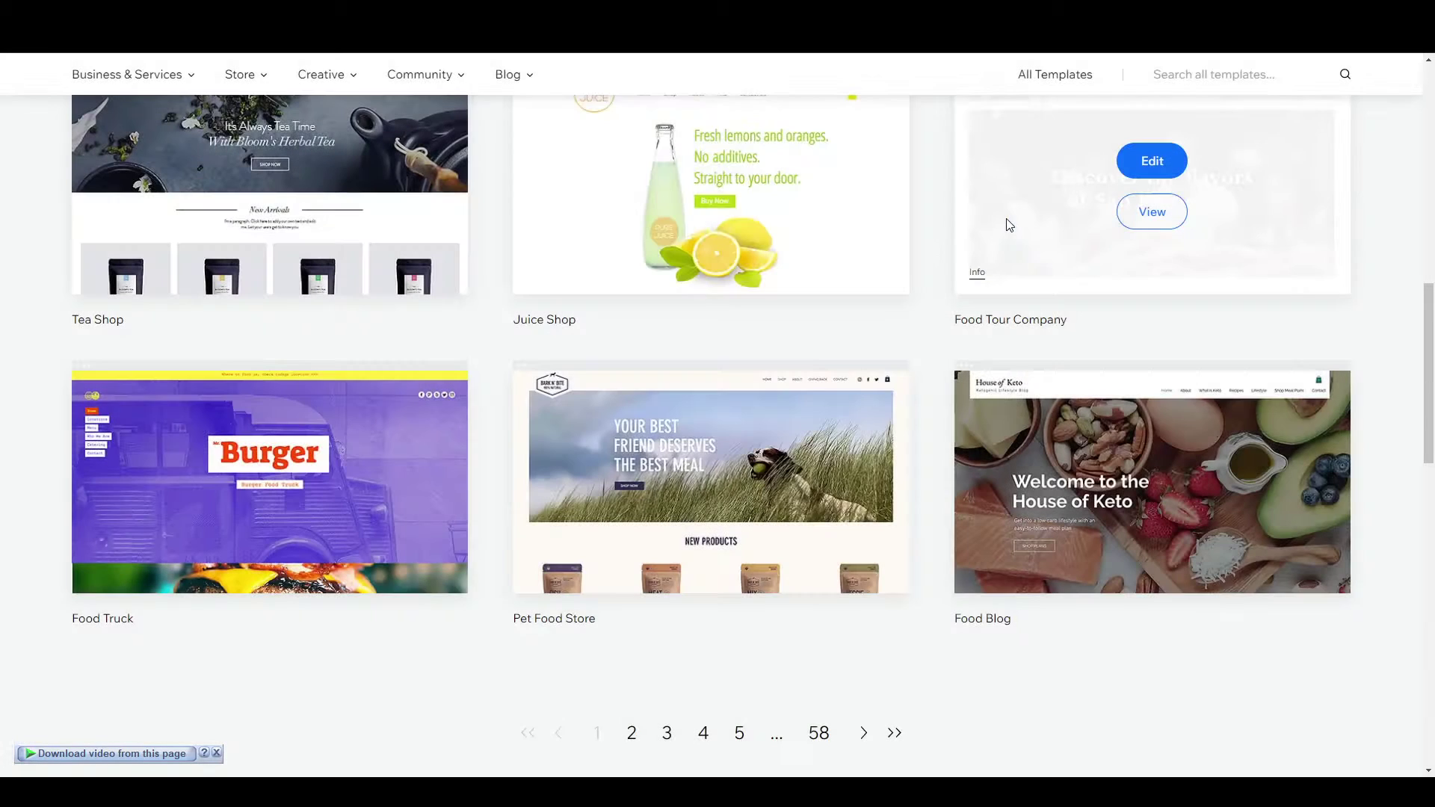
Open the full demo of the Tea Shop template and examine its home page, including the New Arrivals products.
scroll(662, 433, "up", 3)
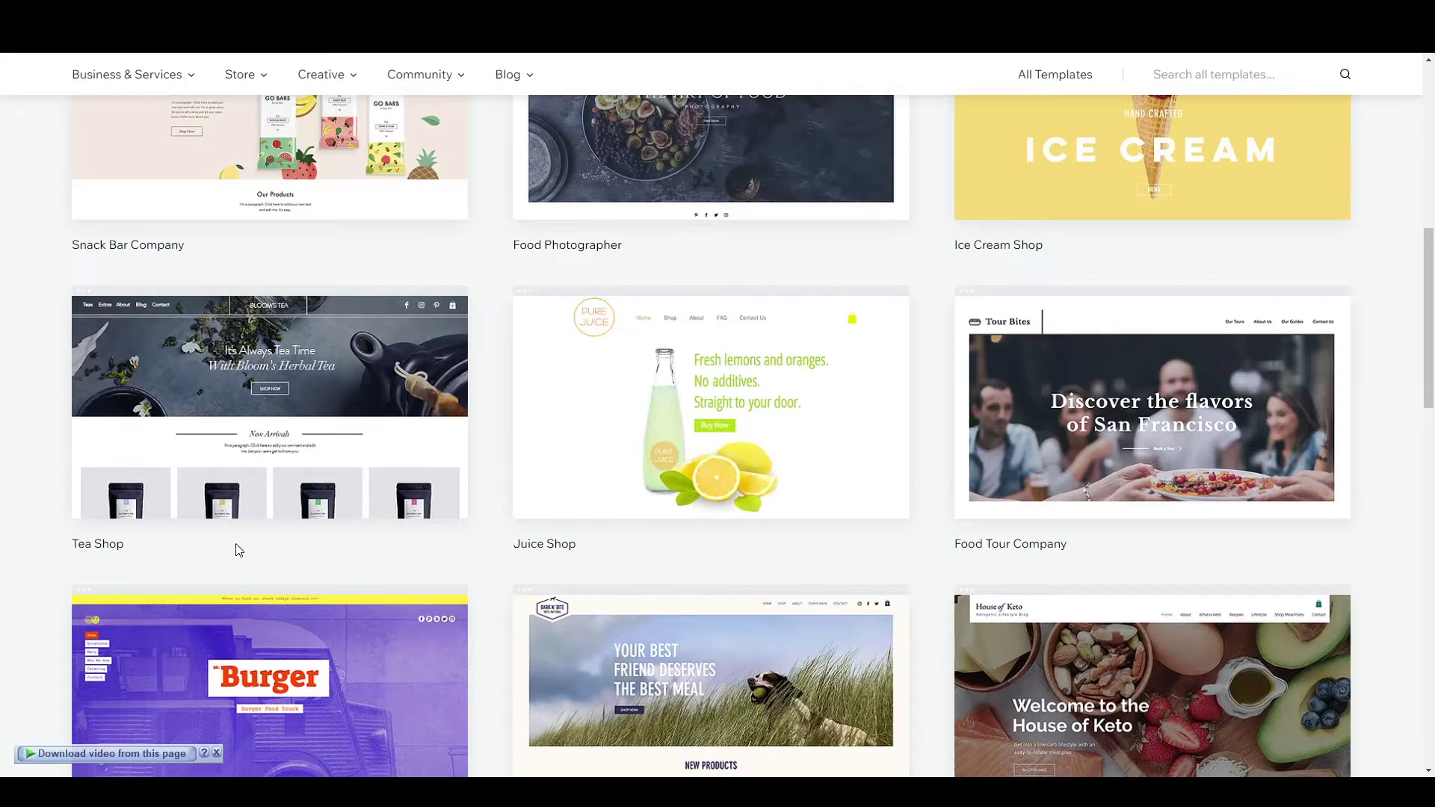
left_click(269, 435)
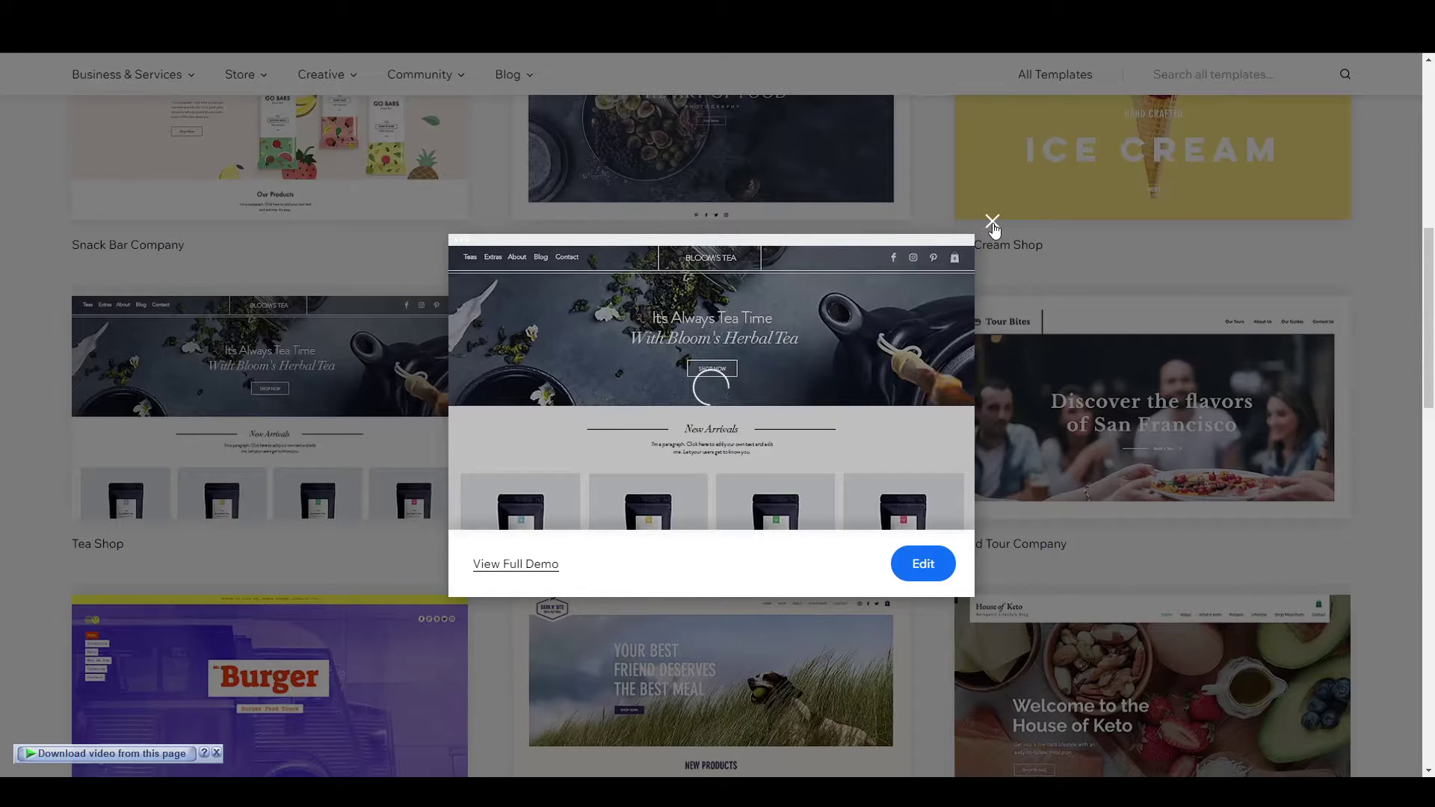
left_click(529, 564)
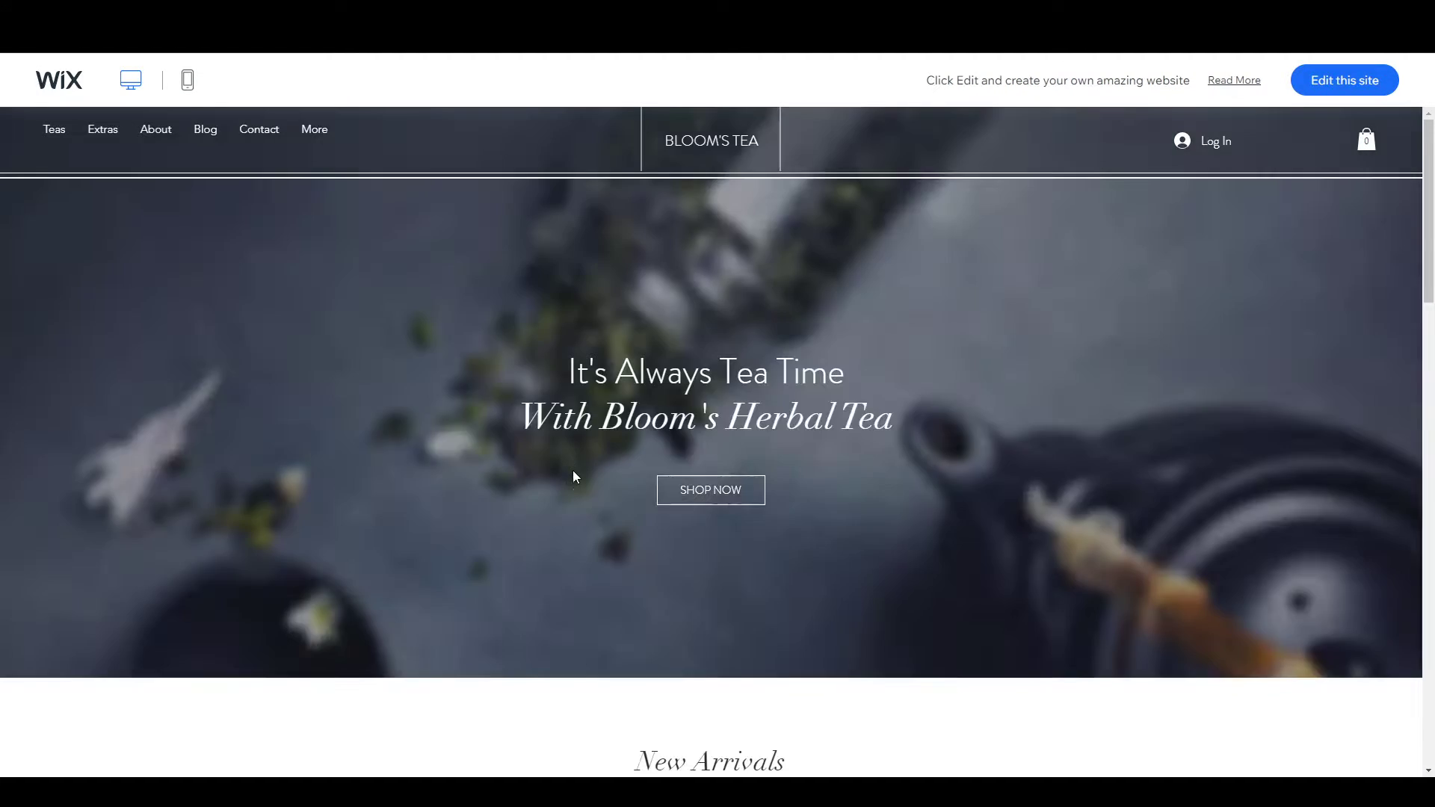
scroll(488, 511, "down", 8)
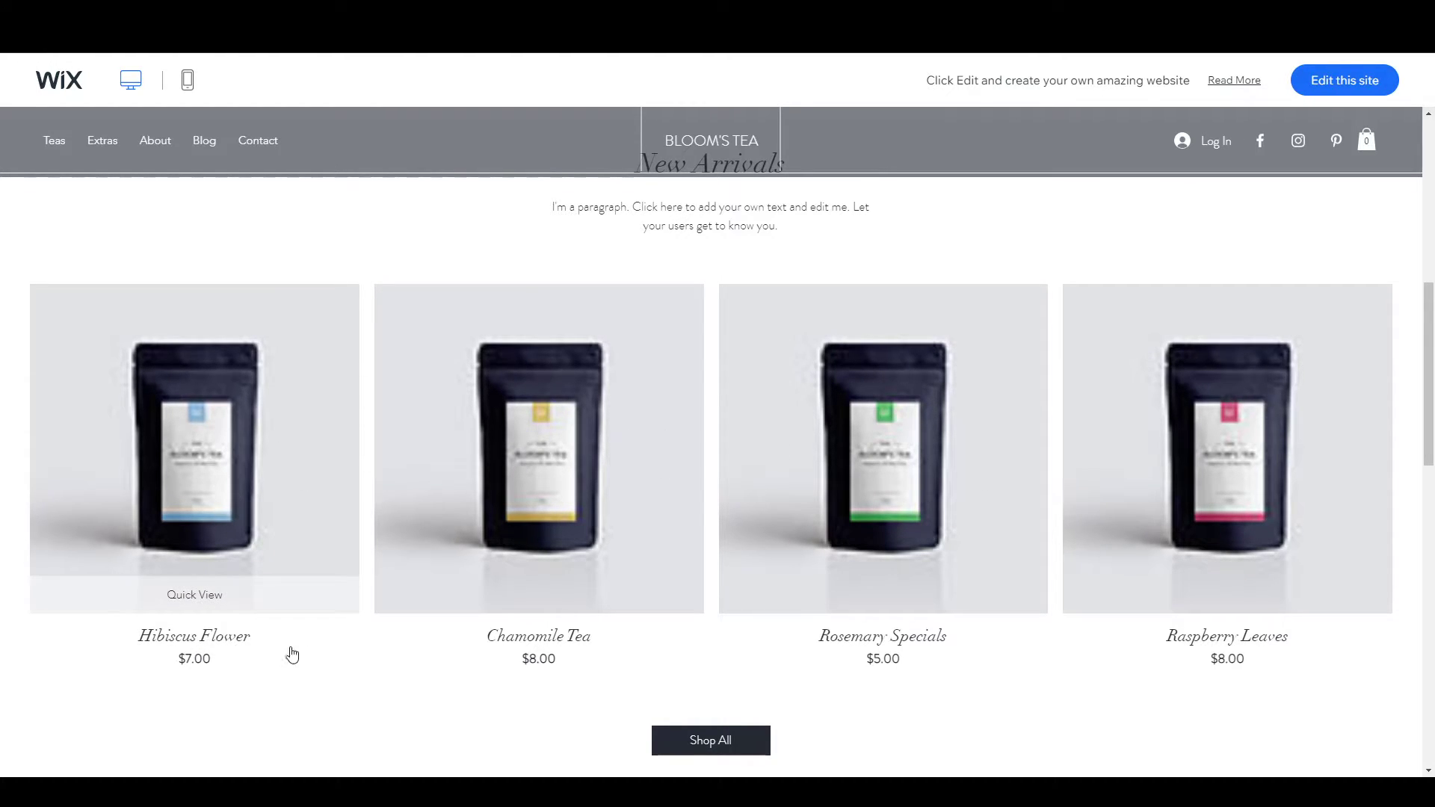
scroll(570, 545, "up", 5)
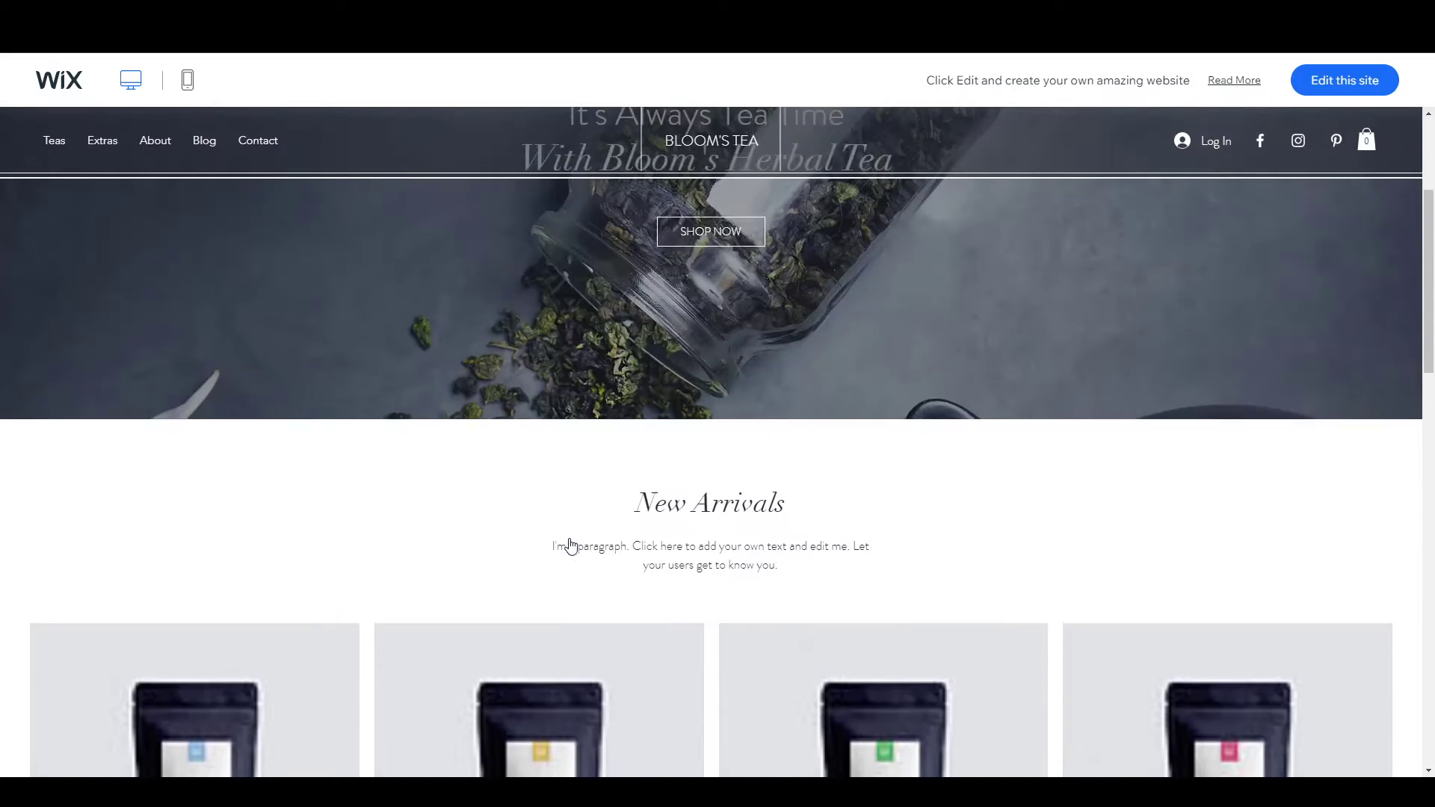
scroll(572, 539, "up", 3)
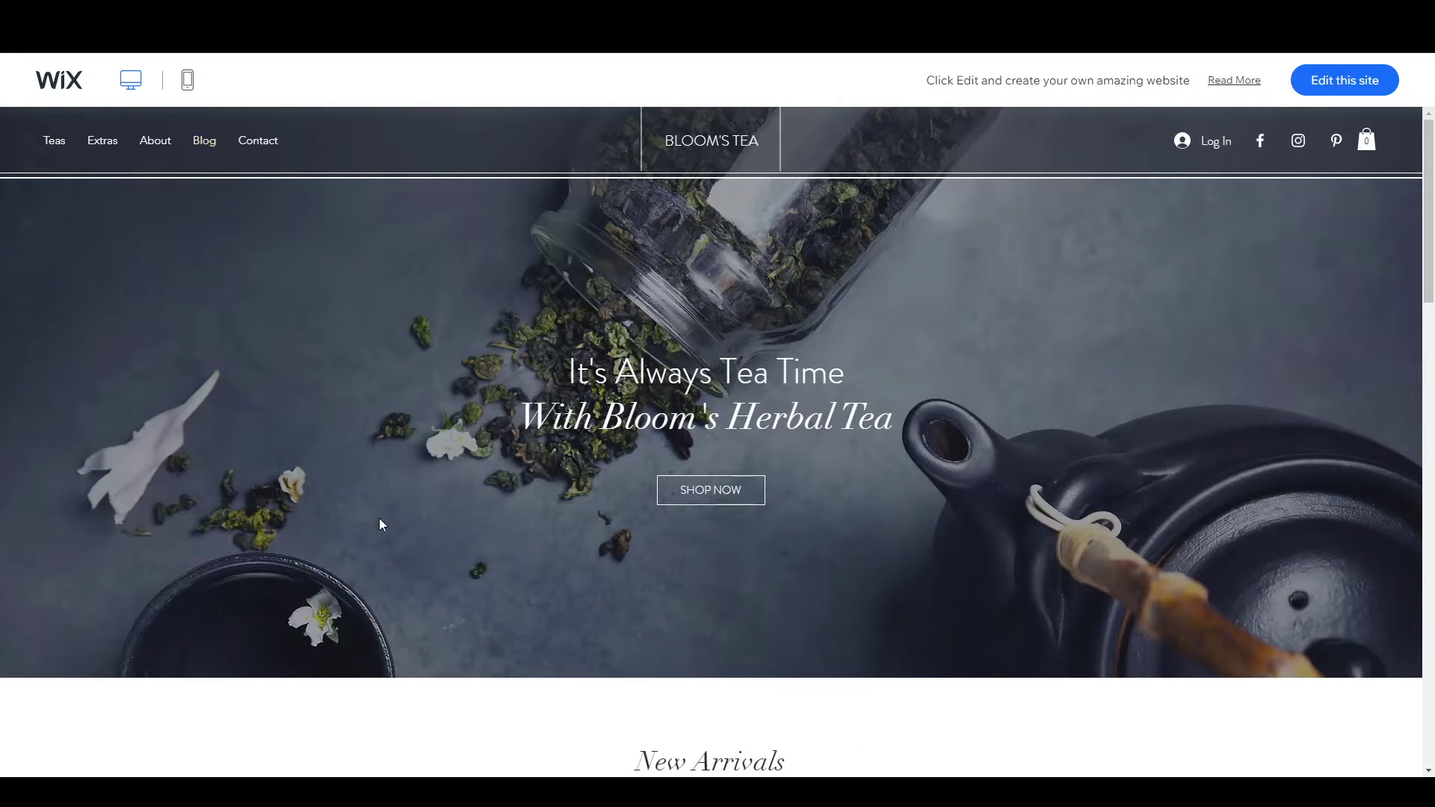
scroll(379, 518, "down", 8)
scroll(513, 613, "up", 2)
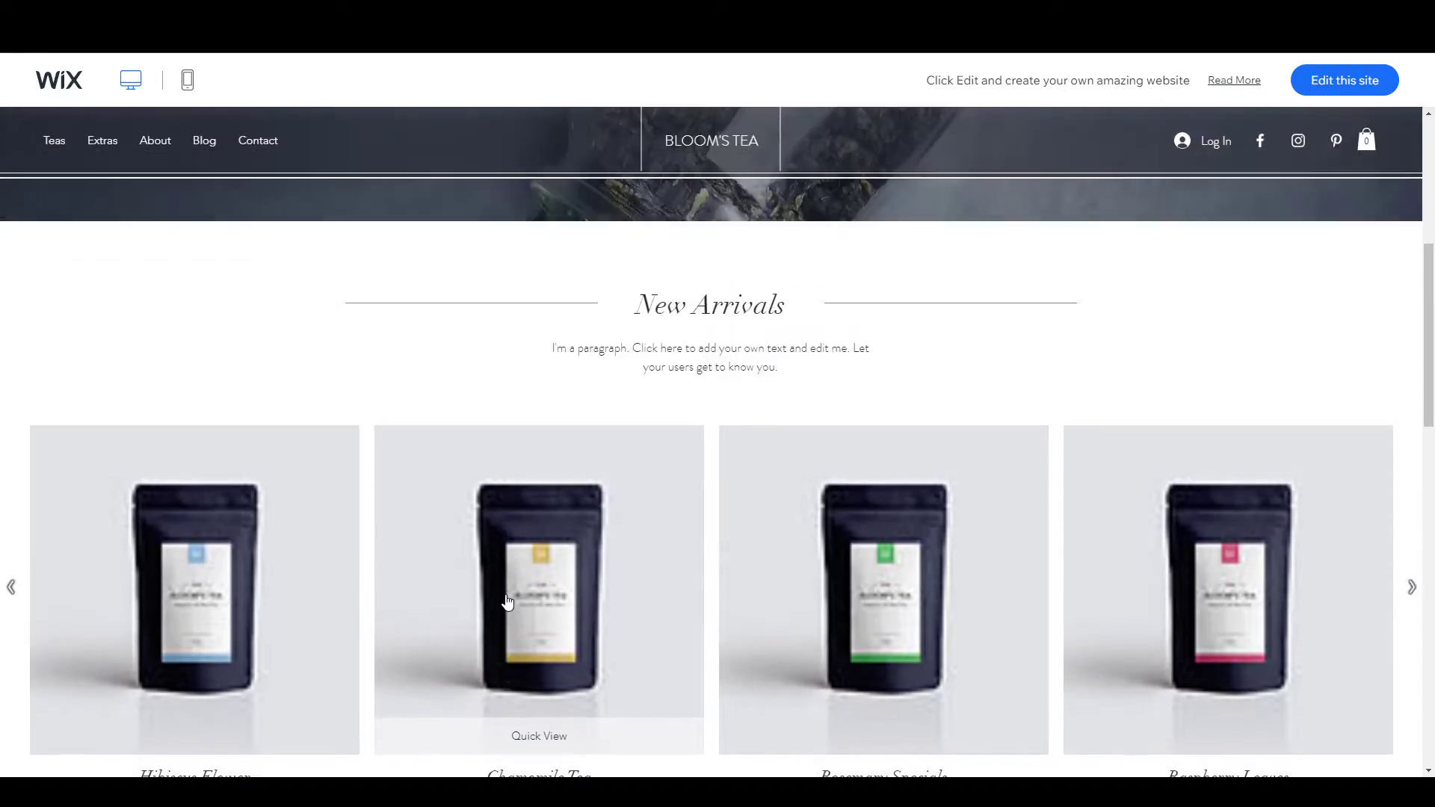
scroll(500, 589, "down", 16)
scroll(490, 589, "up", 18)
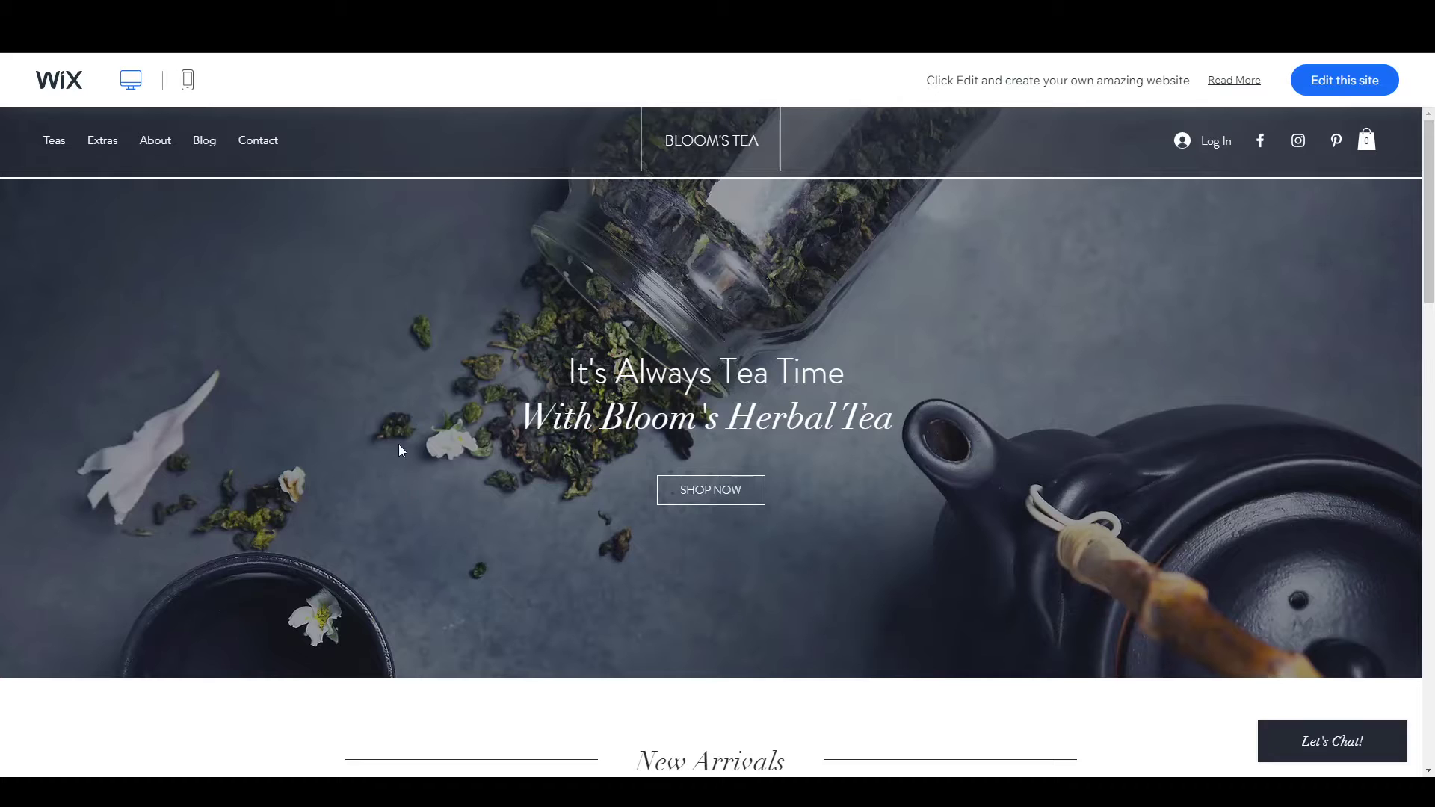
Switch the Tea Shop demo to the mobile view and examine its page layout and New Arrivals product slider.
left_click(188, 81)
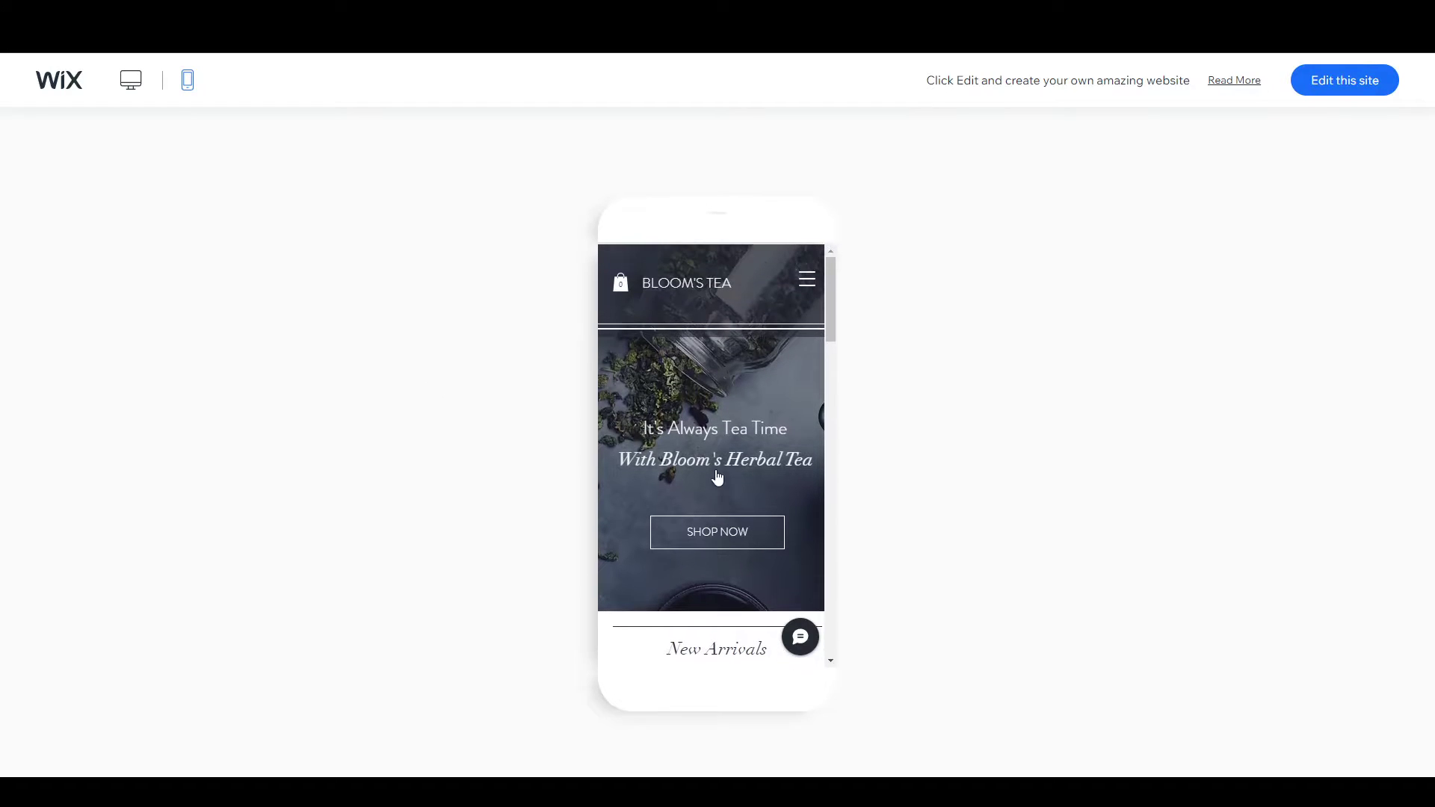
scroll(686, 356, "down", 8)
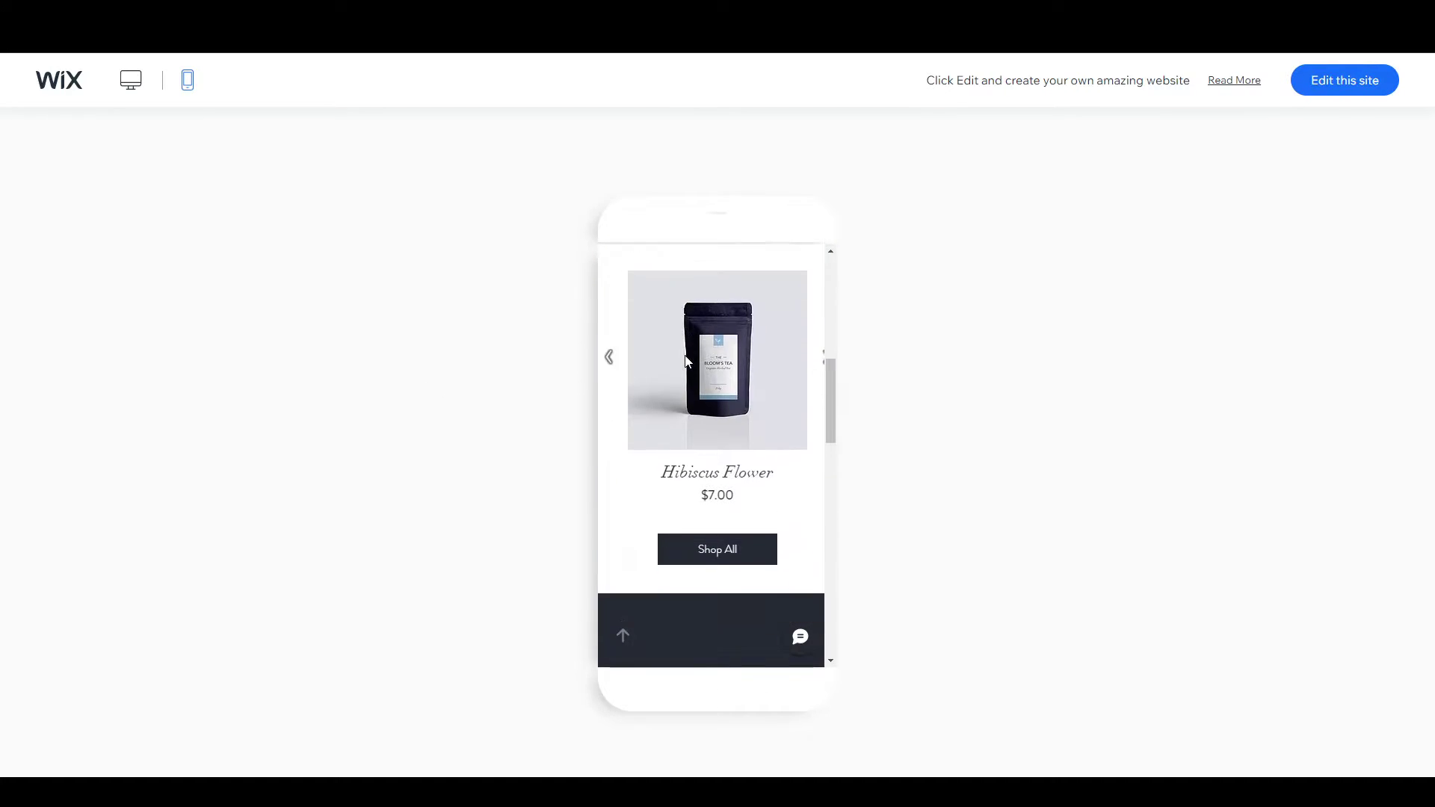
scroll(685, 361, "down", 3)
scroll(686, 362, "up", 5)
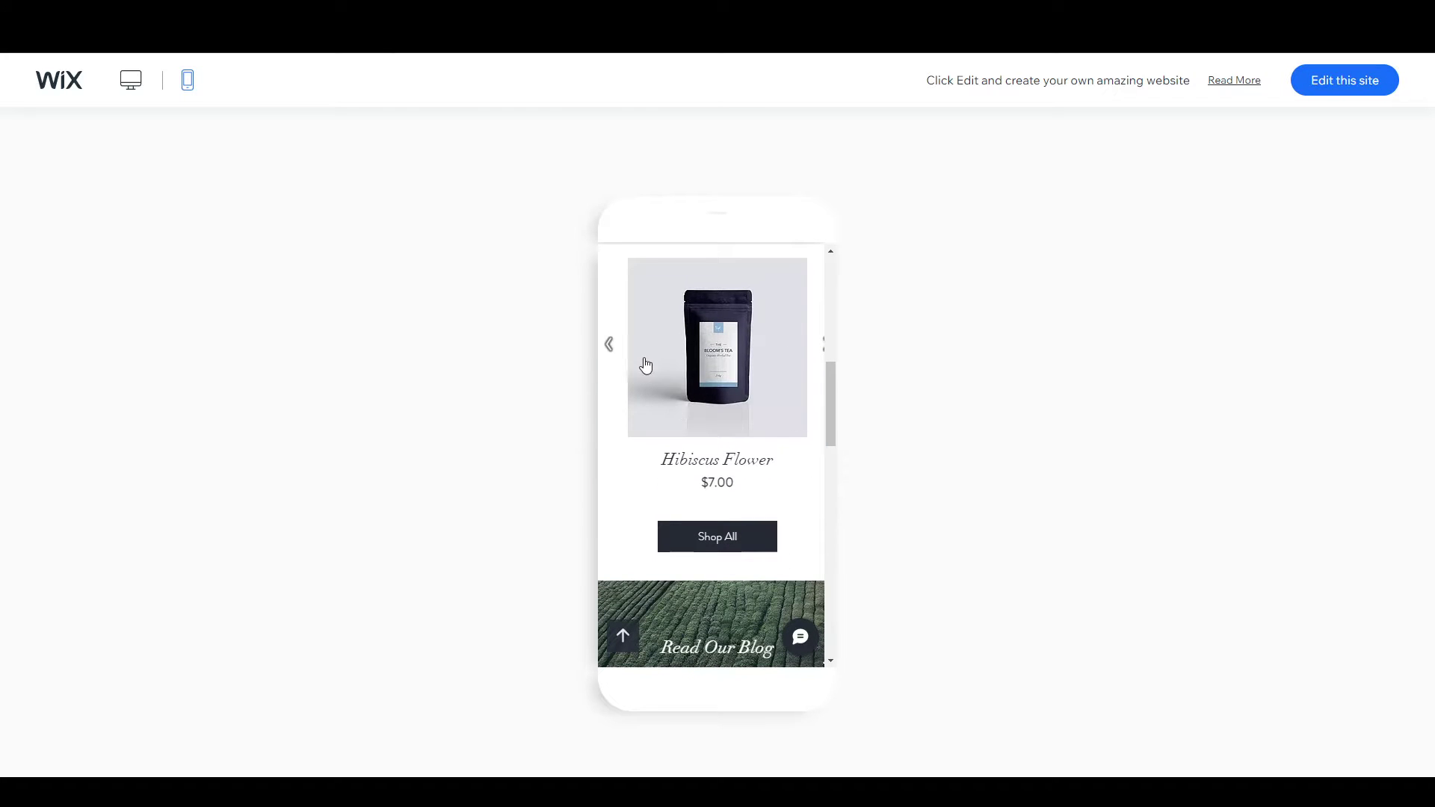
left_click(609, 348)
left_click(610, 347)
scroll(695, 438, "down", 12)
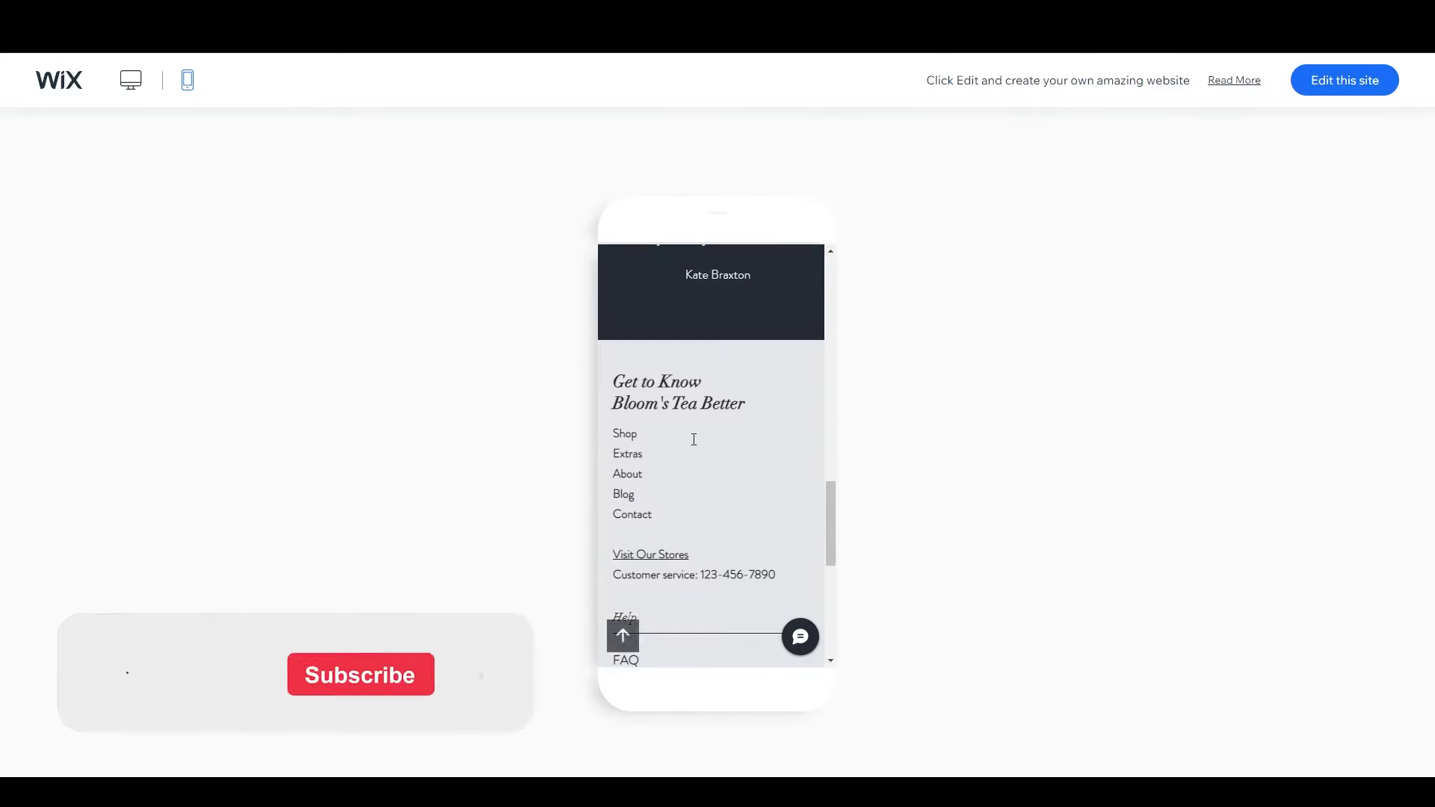
scroll(694, 441, "up", 20)
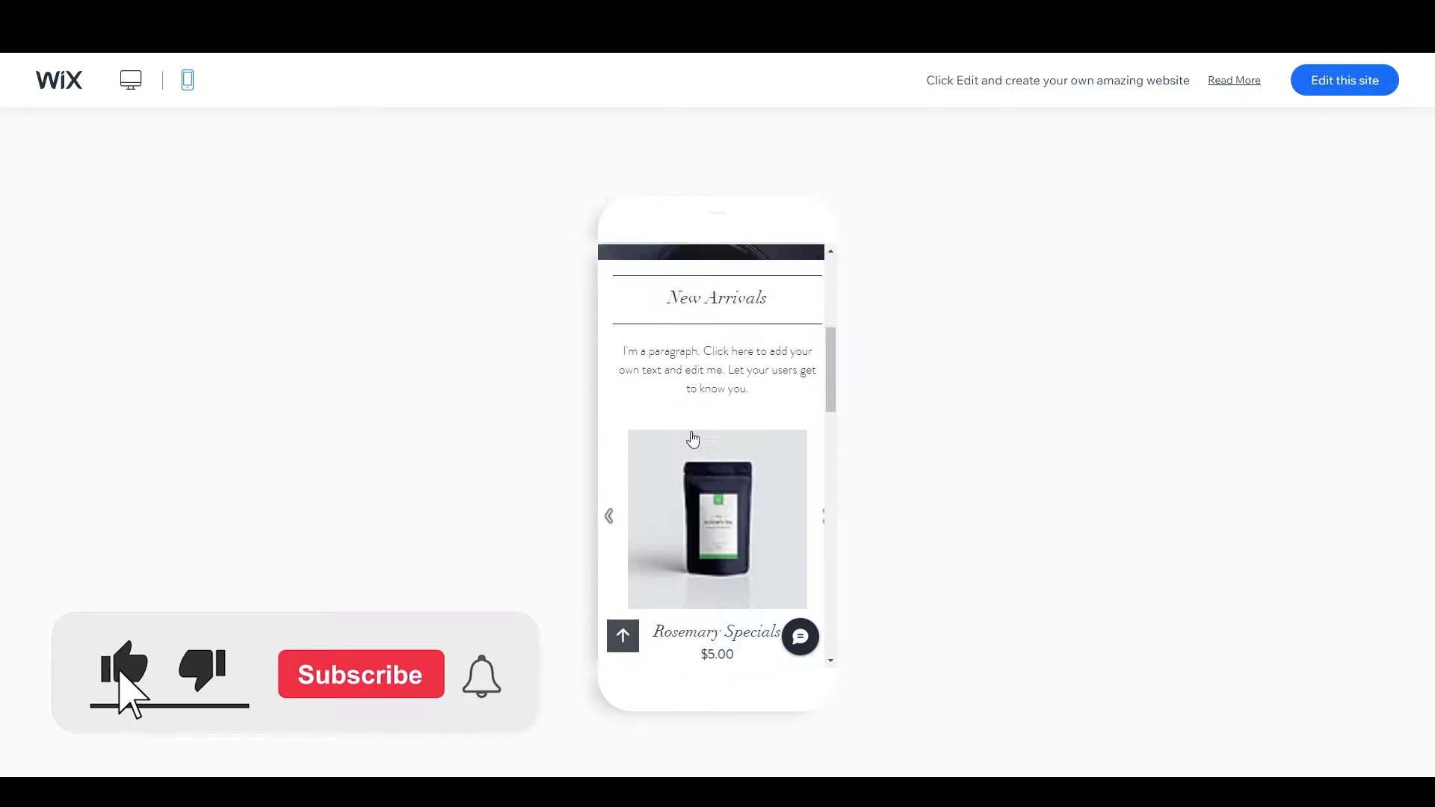
Open the Tea Shop template in the site editor and start editing the "BLOOM'S TEA" header title.
left_click(1343, 82)
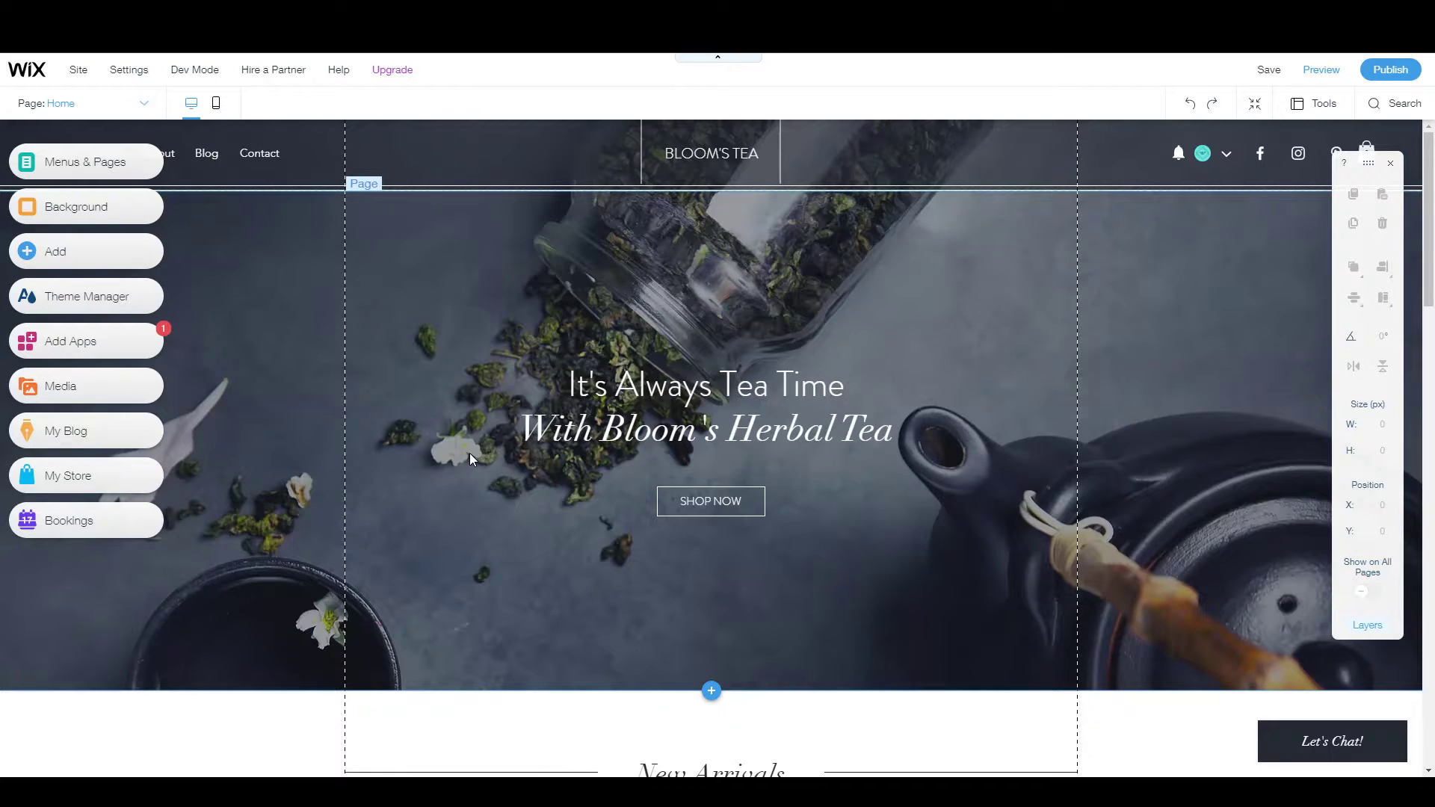
left_click(722, 154)
left_click(722, 155)
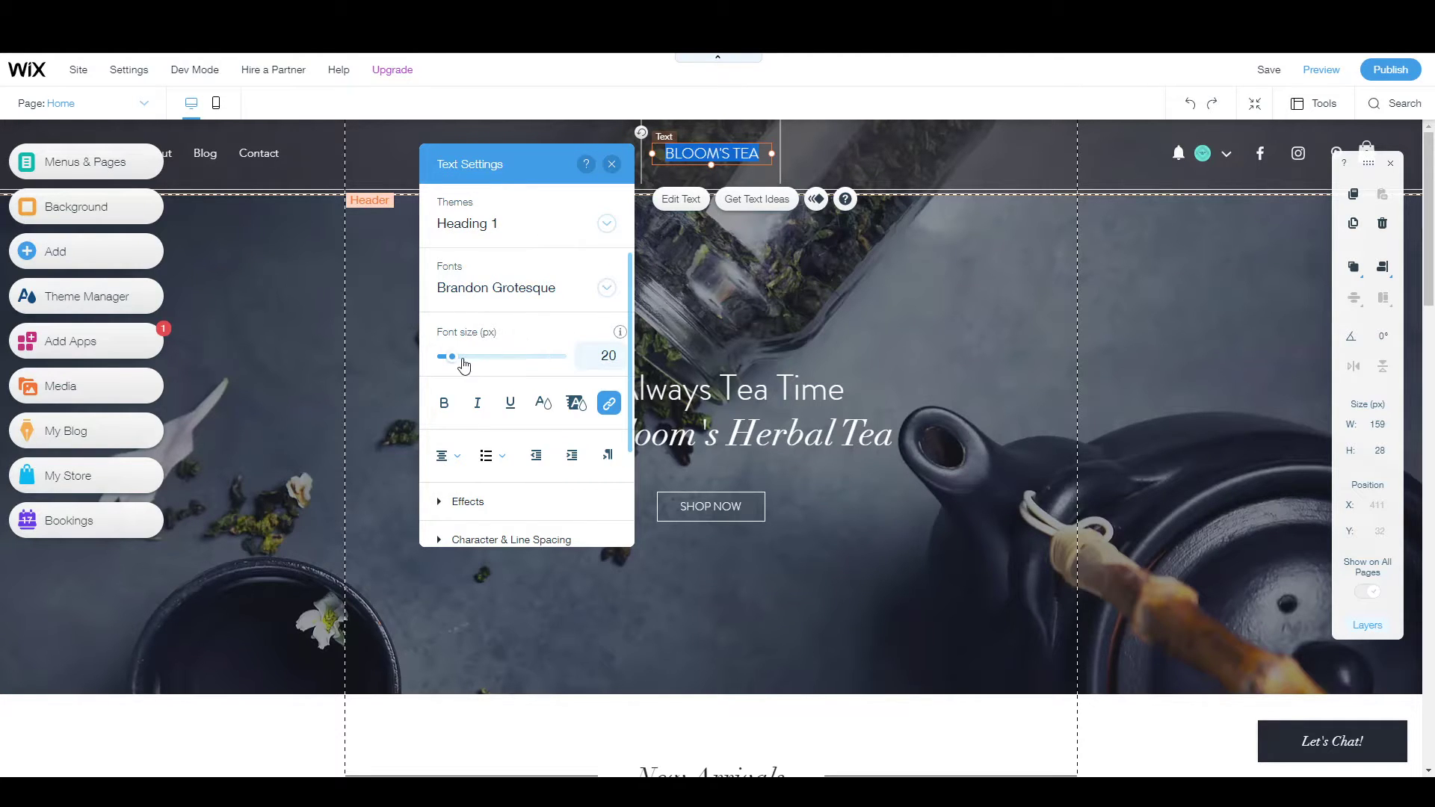
Try a 22 px font size and the Heading 3 theme on the header title, and return it to Heading 1.
left_click_drag(457, 364, 456, 365)
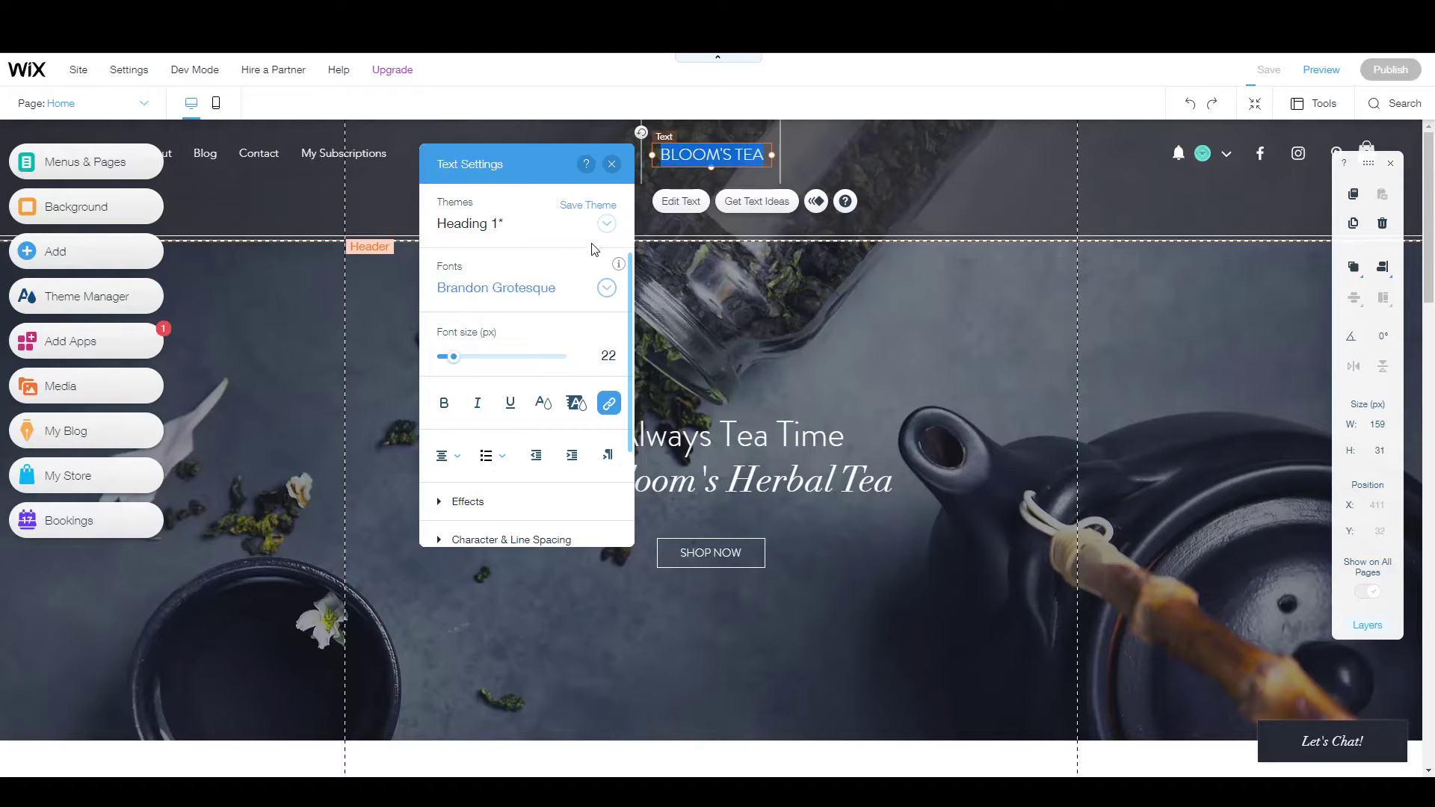
left_click(606, 225)
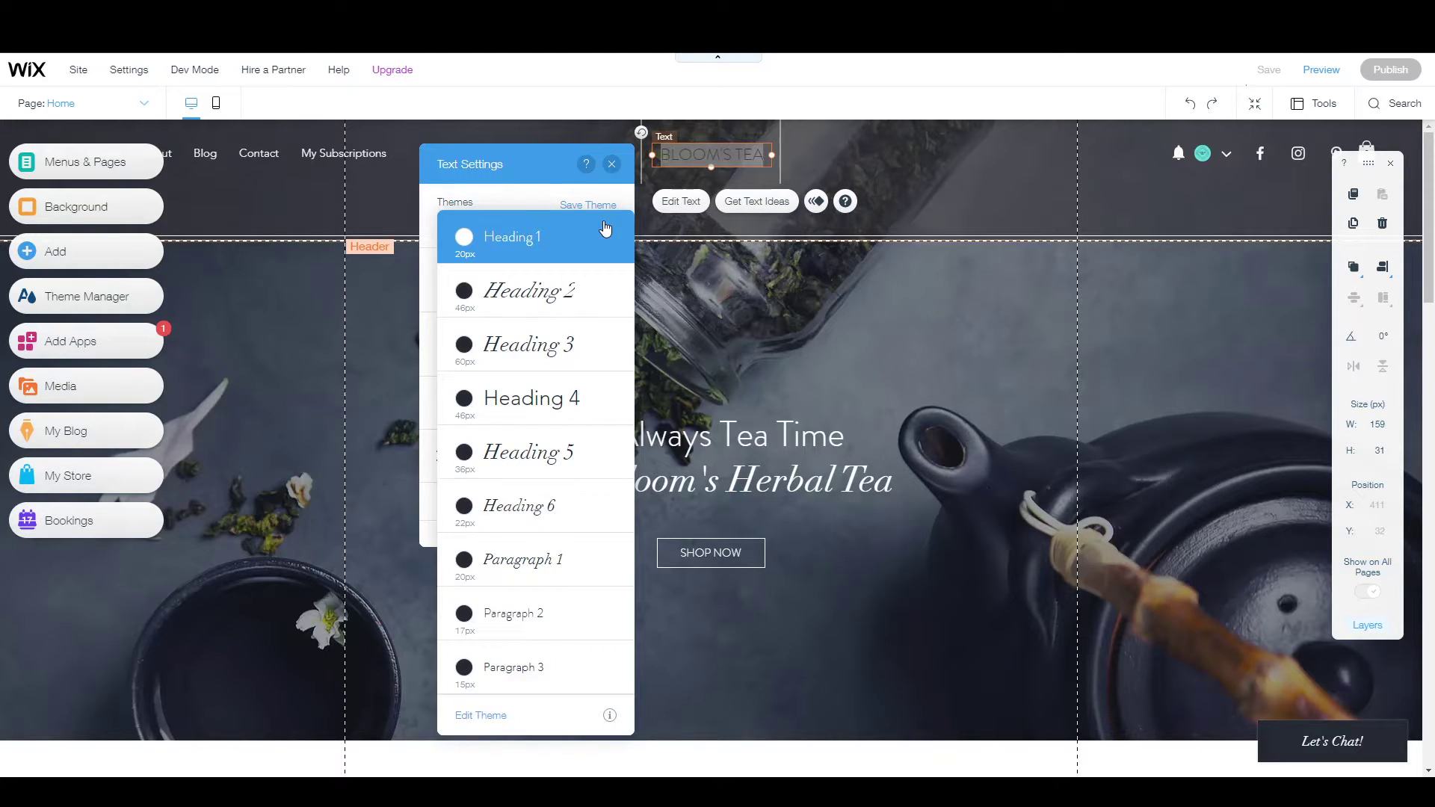
left_click(536, 340)
left_click(593, 228)
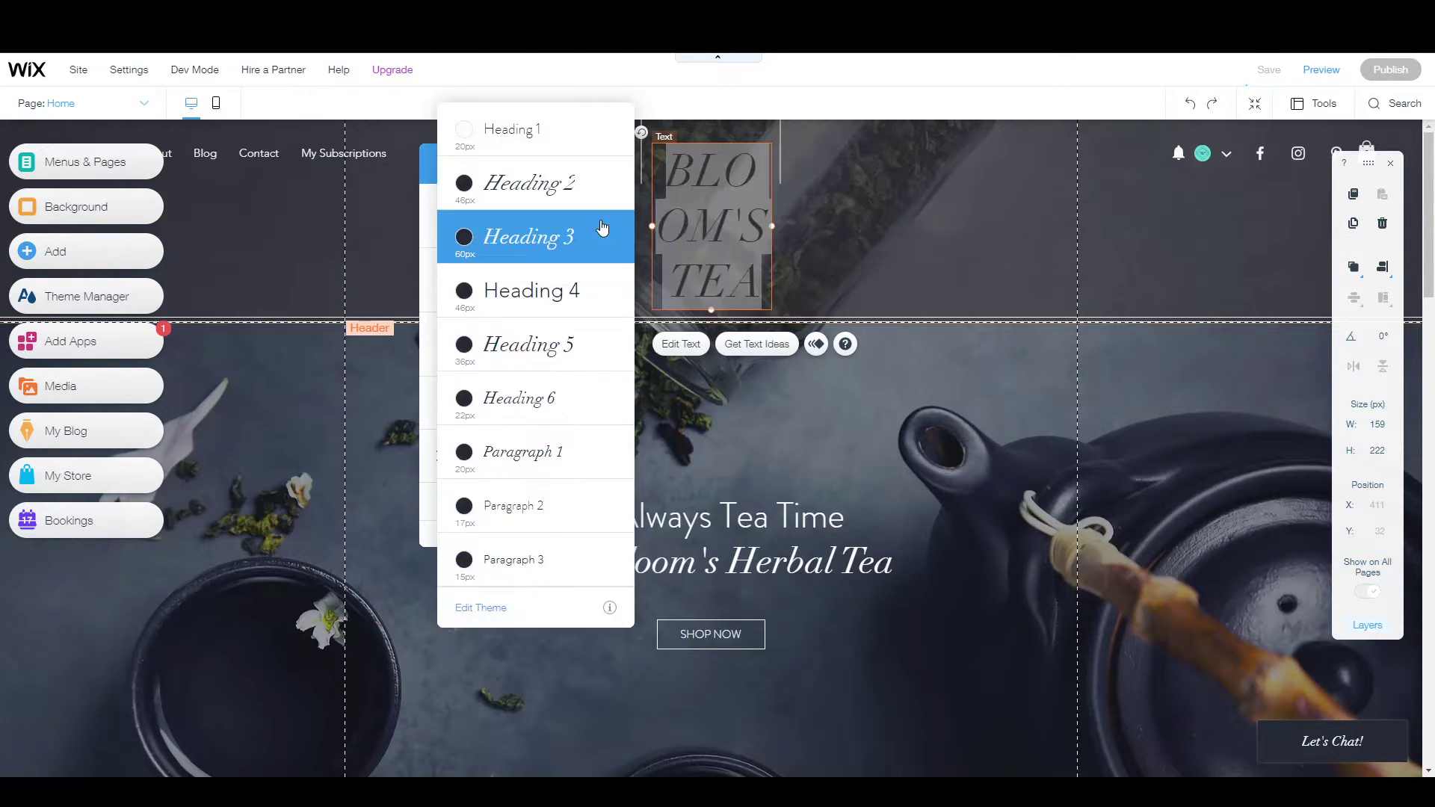
left_click(548, 145)
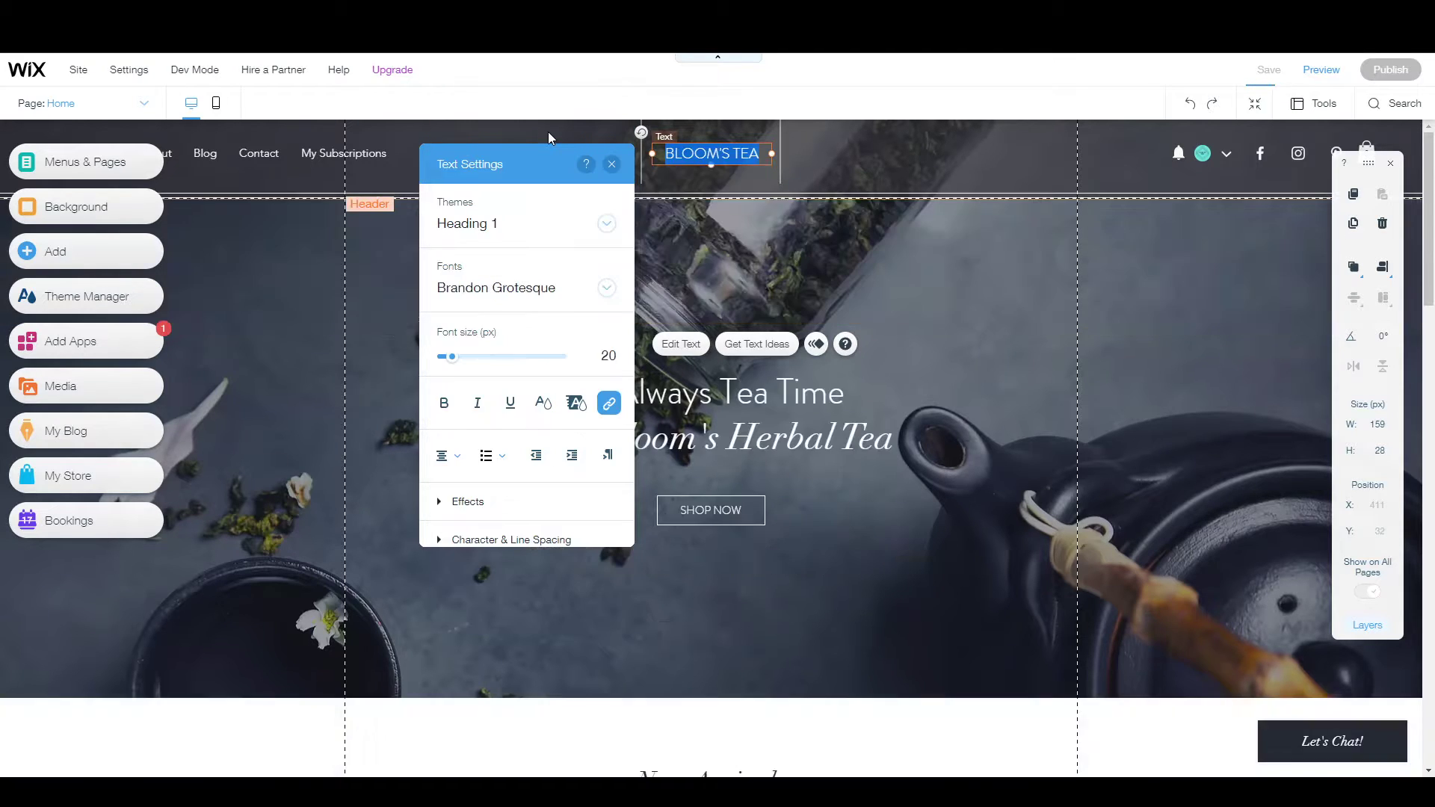
Set the header title's font to Caudex and replace its text with "Wifi Tea".
left_click(606, 289)
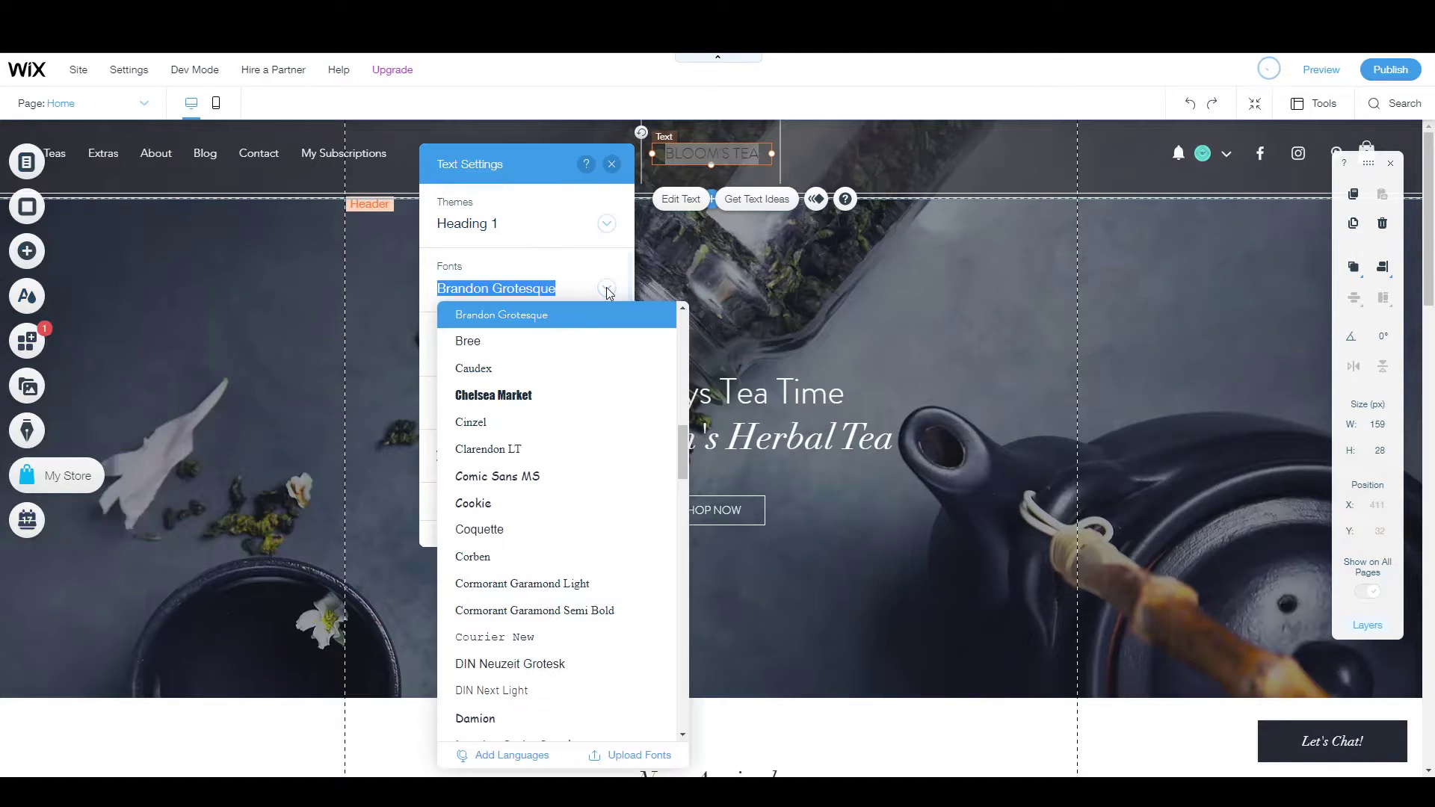
left_click(507, 369)
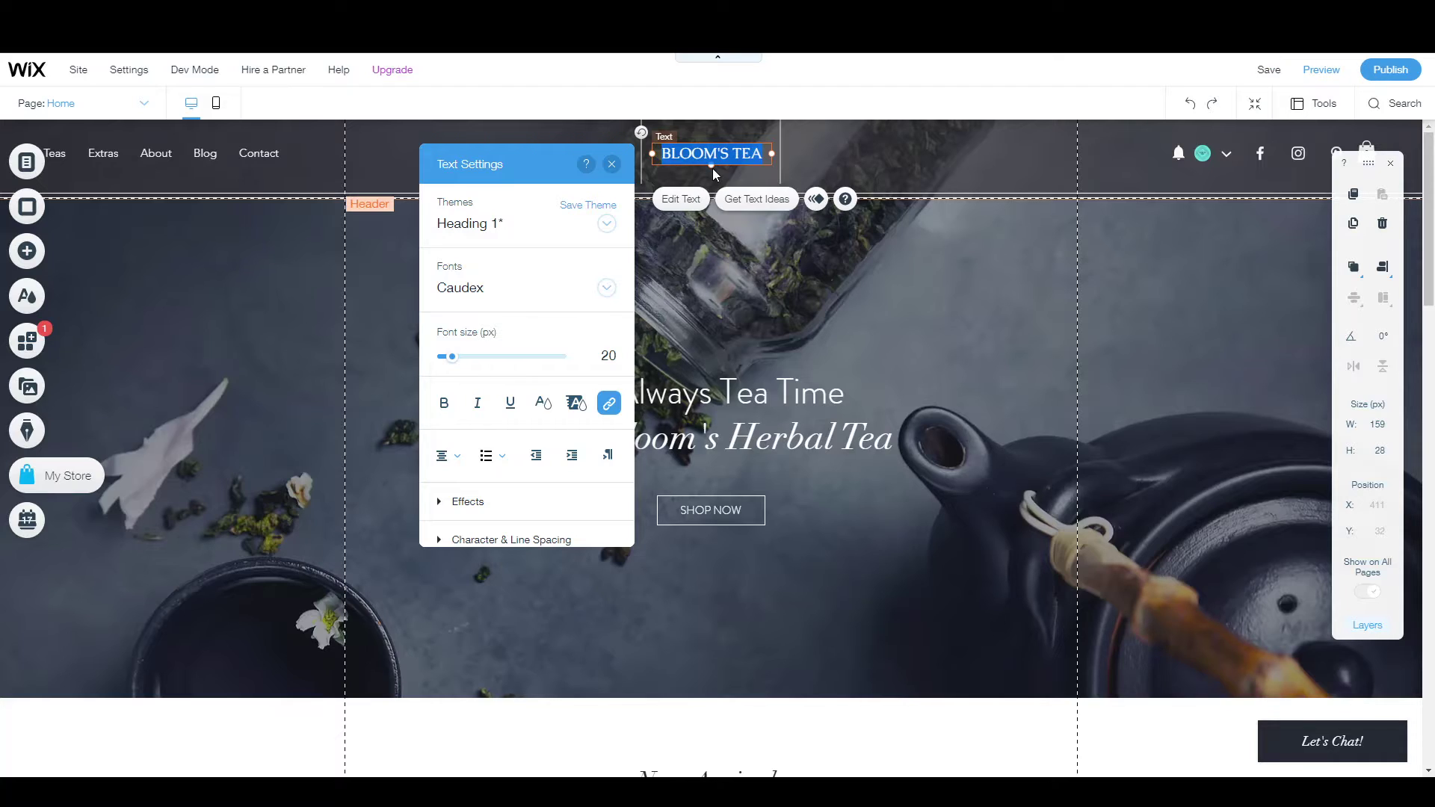
type("Wifi Tea")
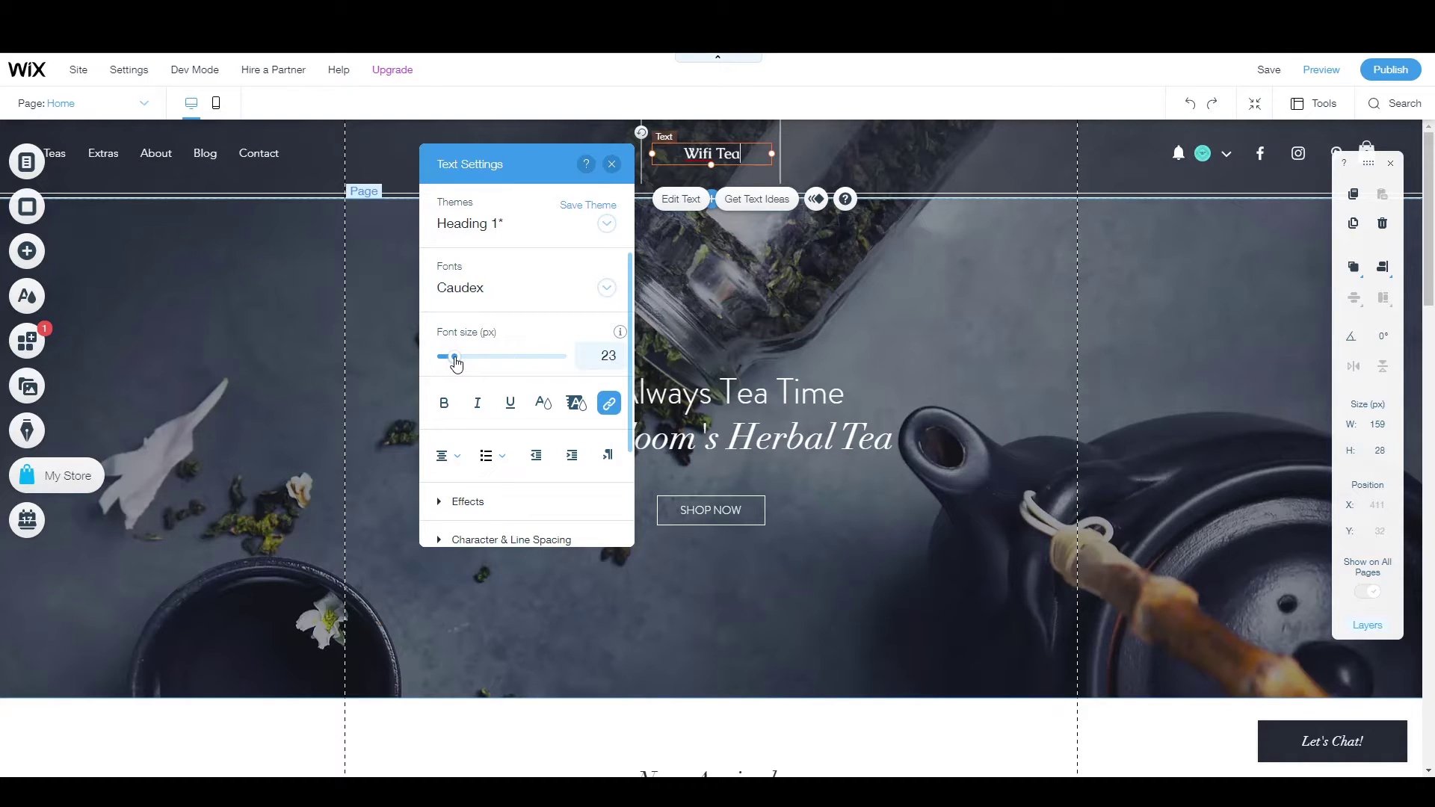
Set the font size of the whole "Wifi Tea" header title to 39 px.
left_click_drag(457, 362, 461, 364)
left_click(721, 141)
left_click(720, 155)
left_click(681, 199)
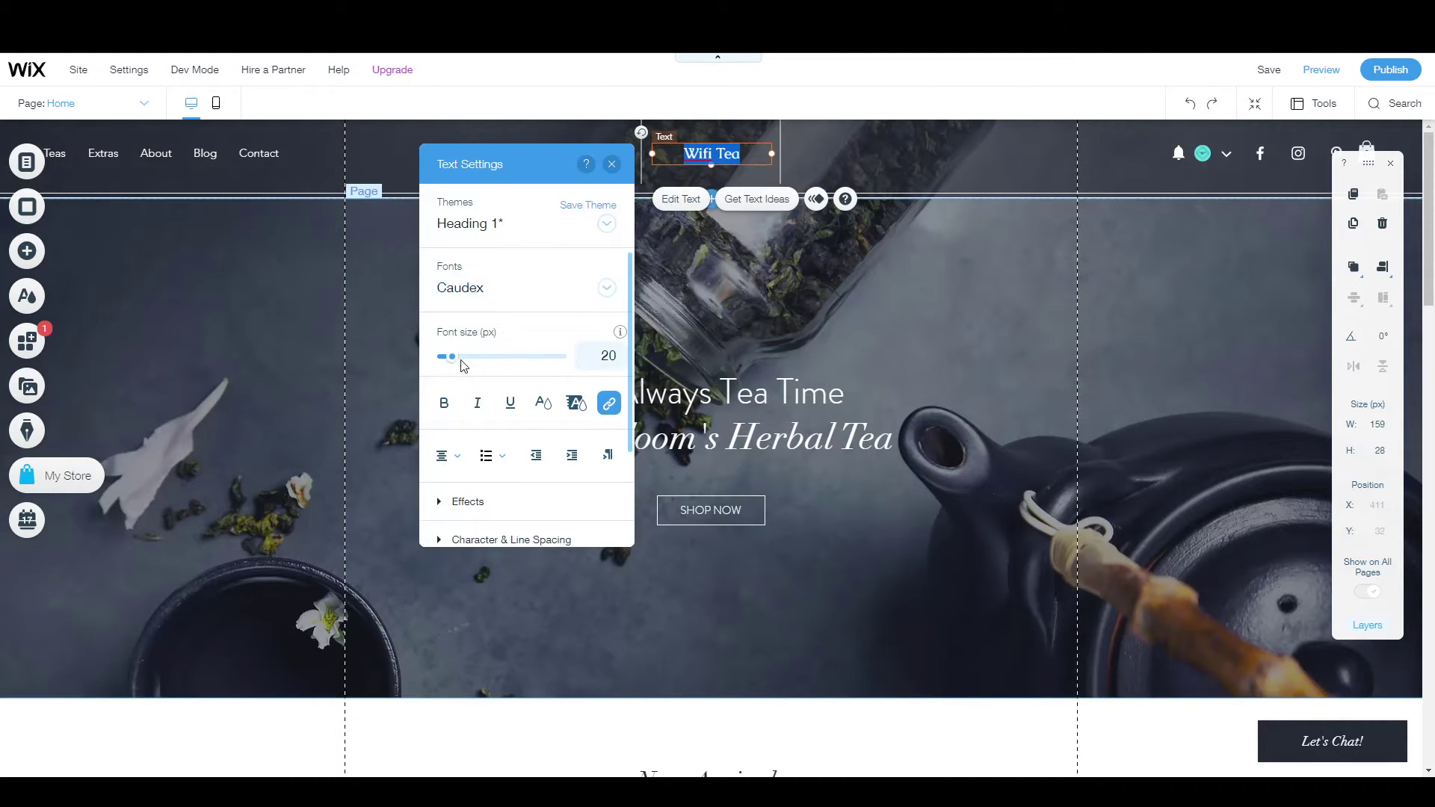
left_click_drag(459, 363, 465, 362)
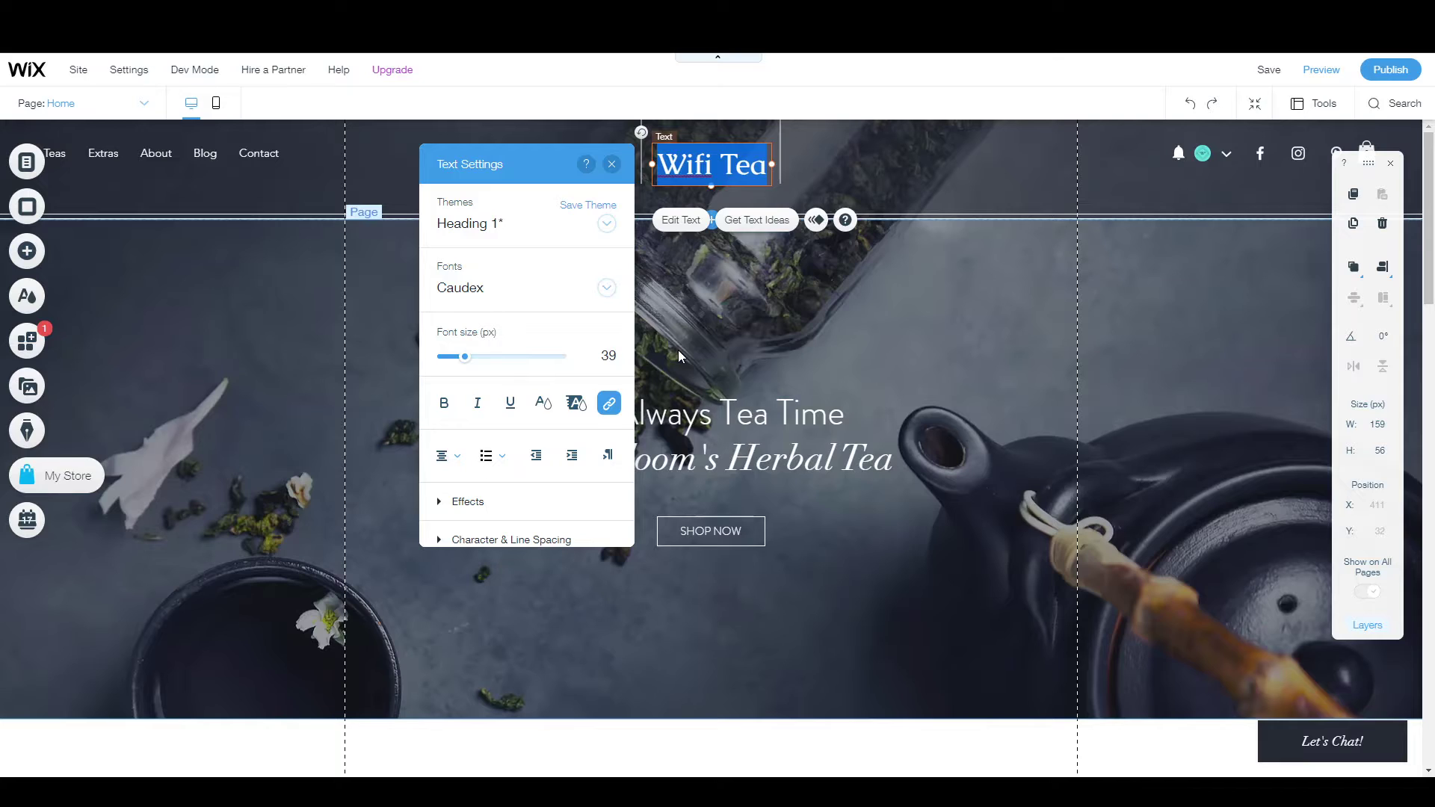
Set the text color of the "Wifi Tea" header title to white (#FFFFFF).
left_click(544, 406)
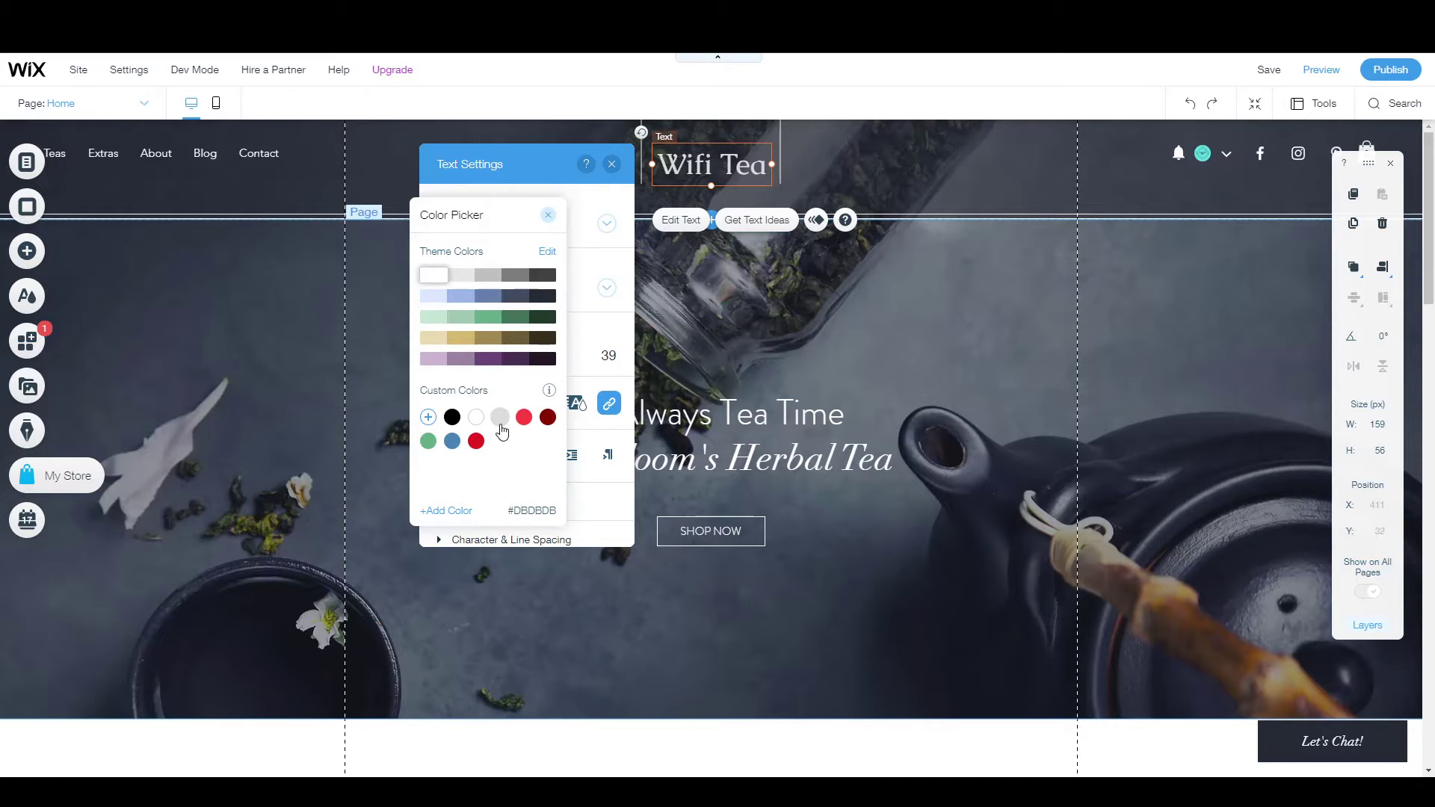
left_click(476, 423)
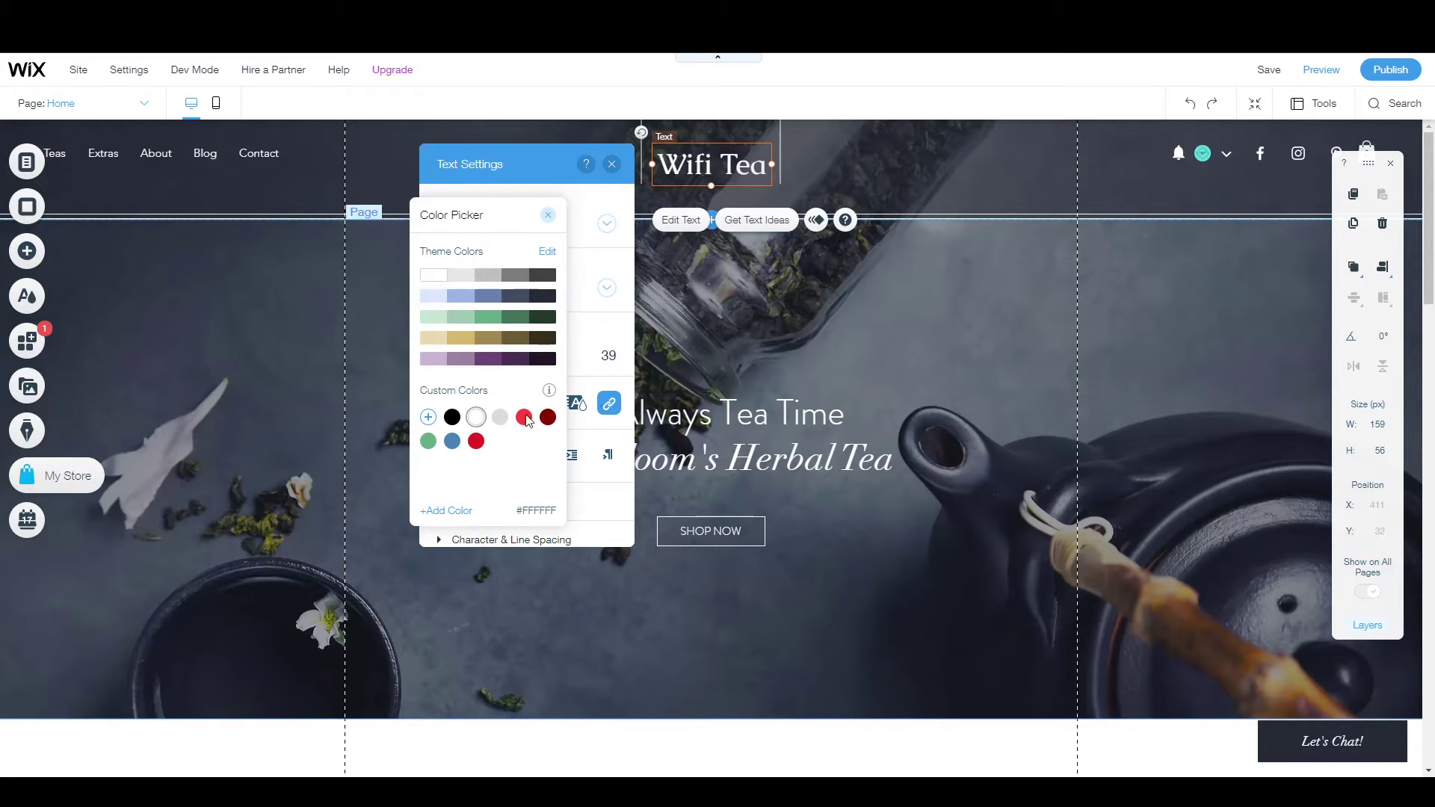
left_click(705, 335)
left_click(719, 303)
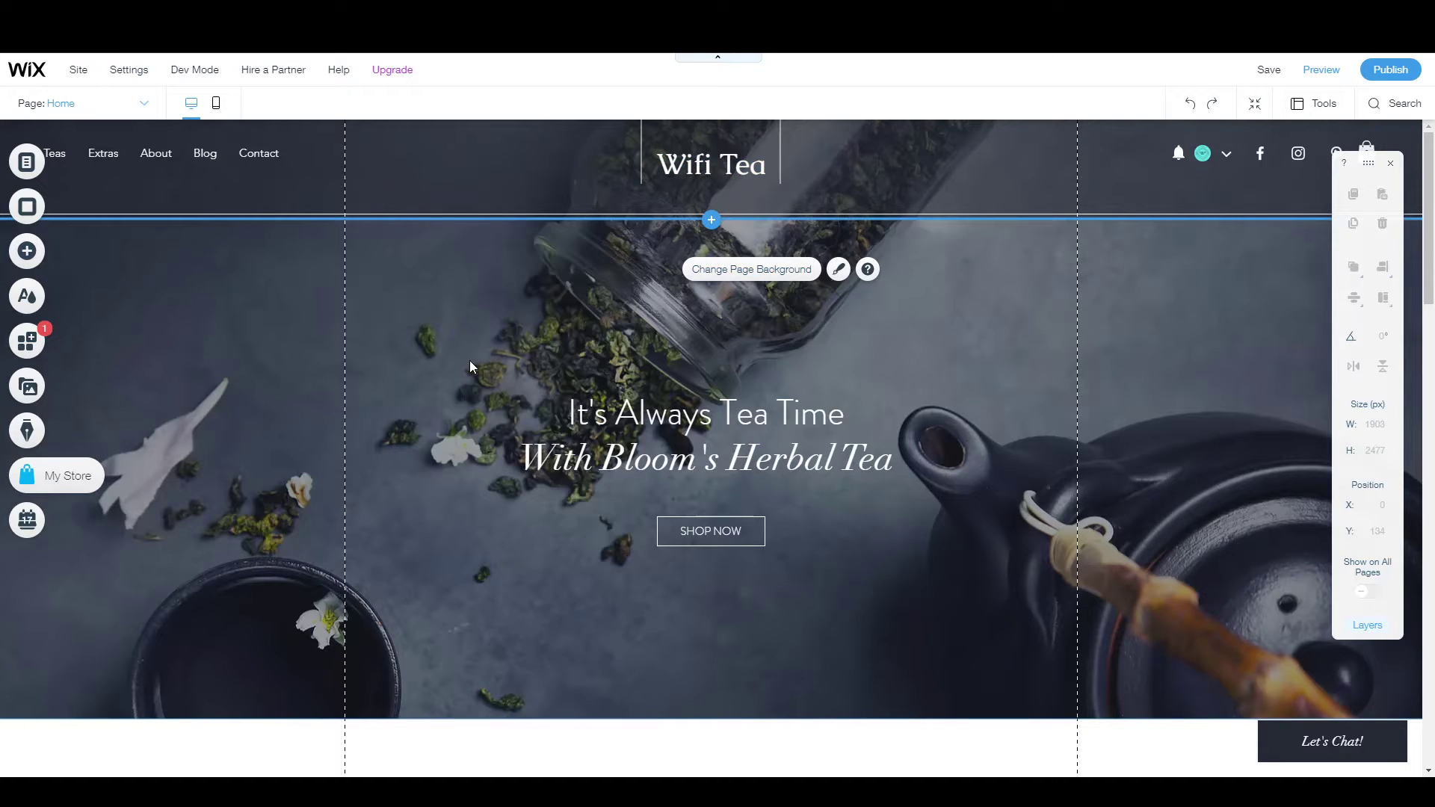
Open the image chooser for the home page background and show the Media from Wix collection.
left_click(442, 585)
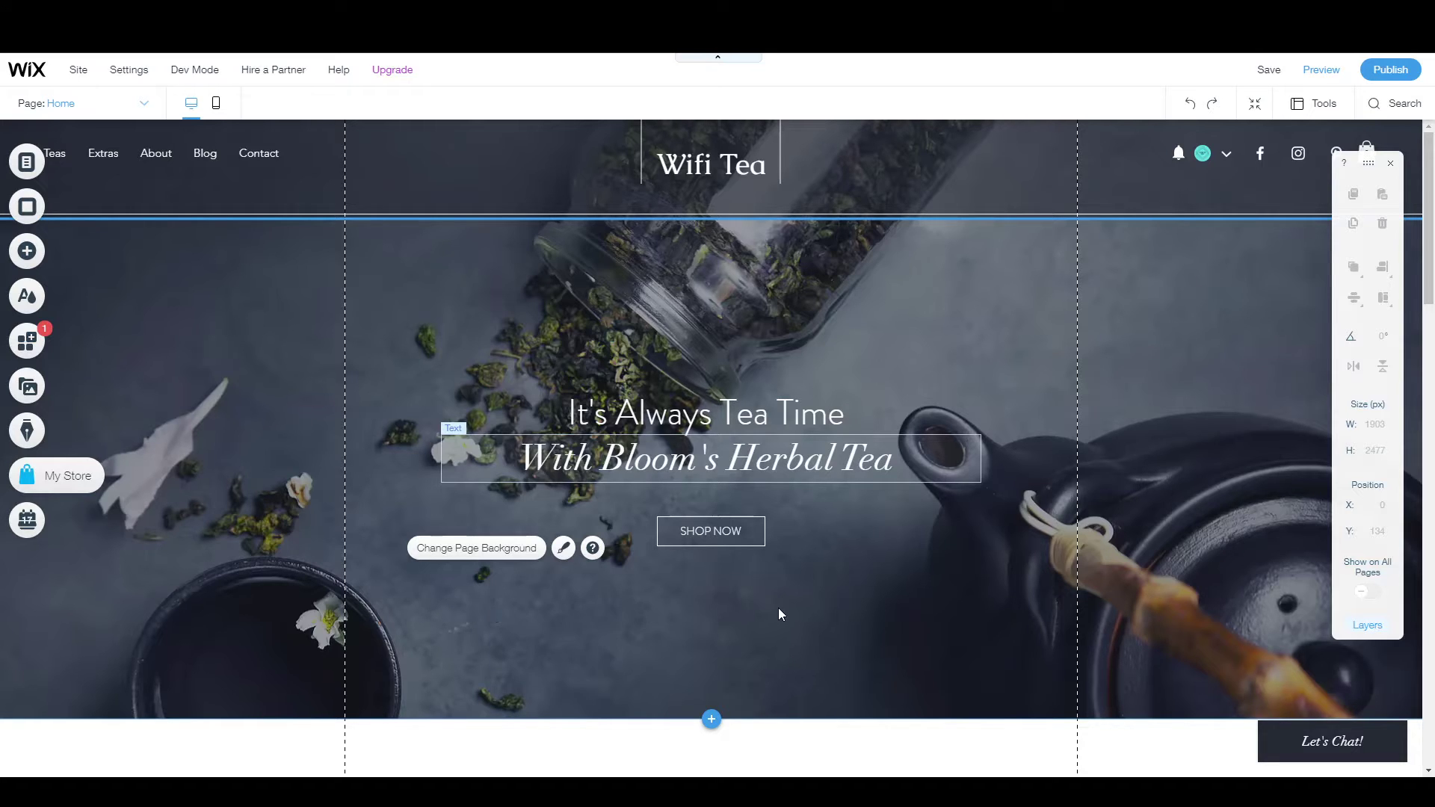
left_click(778, 607)
left_click(457, 607)
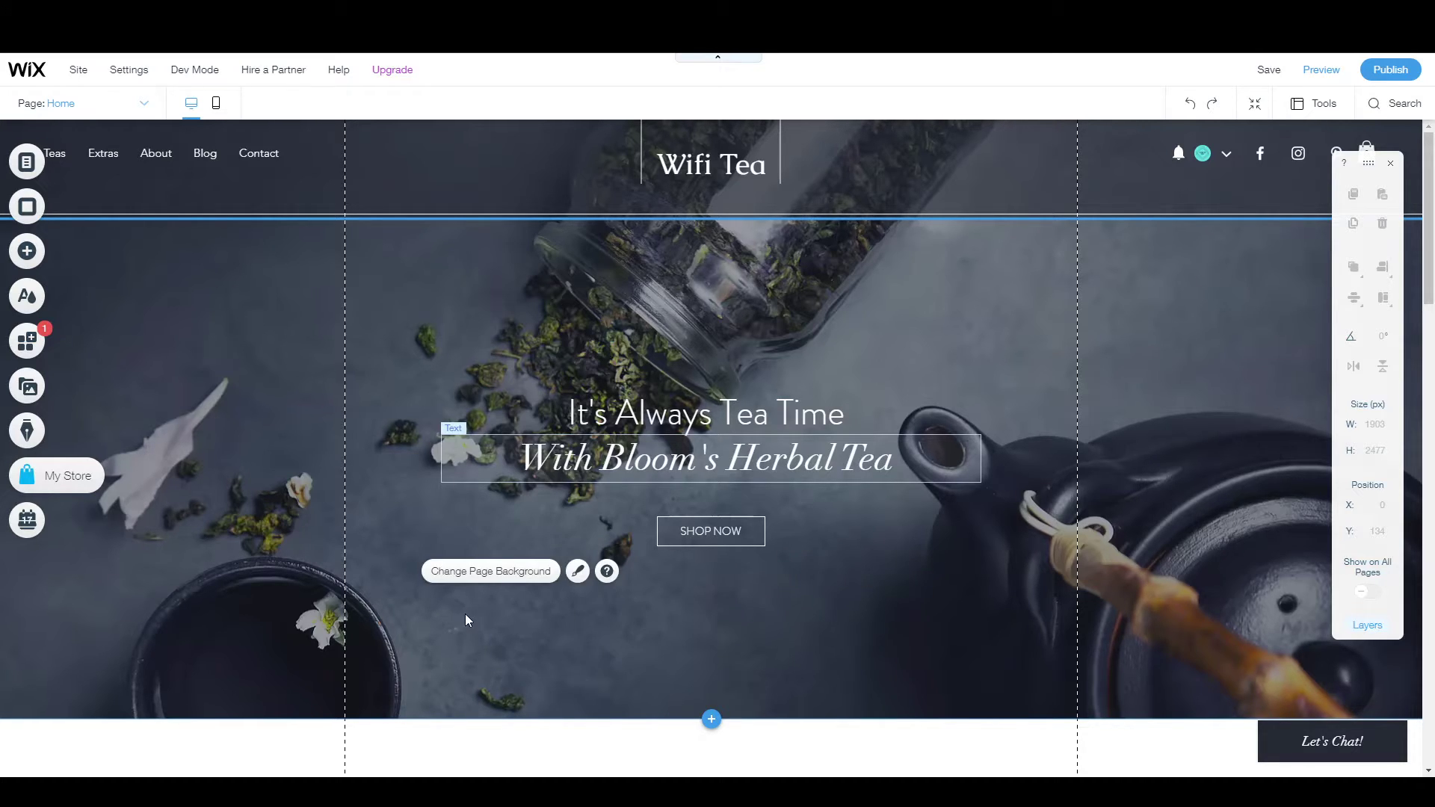
left_click(501, 574)
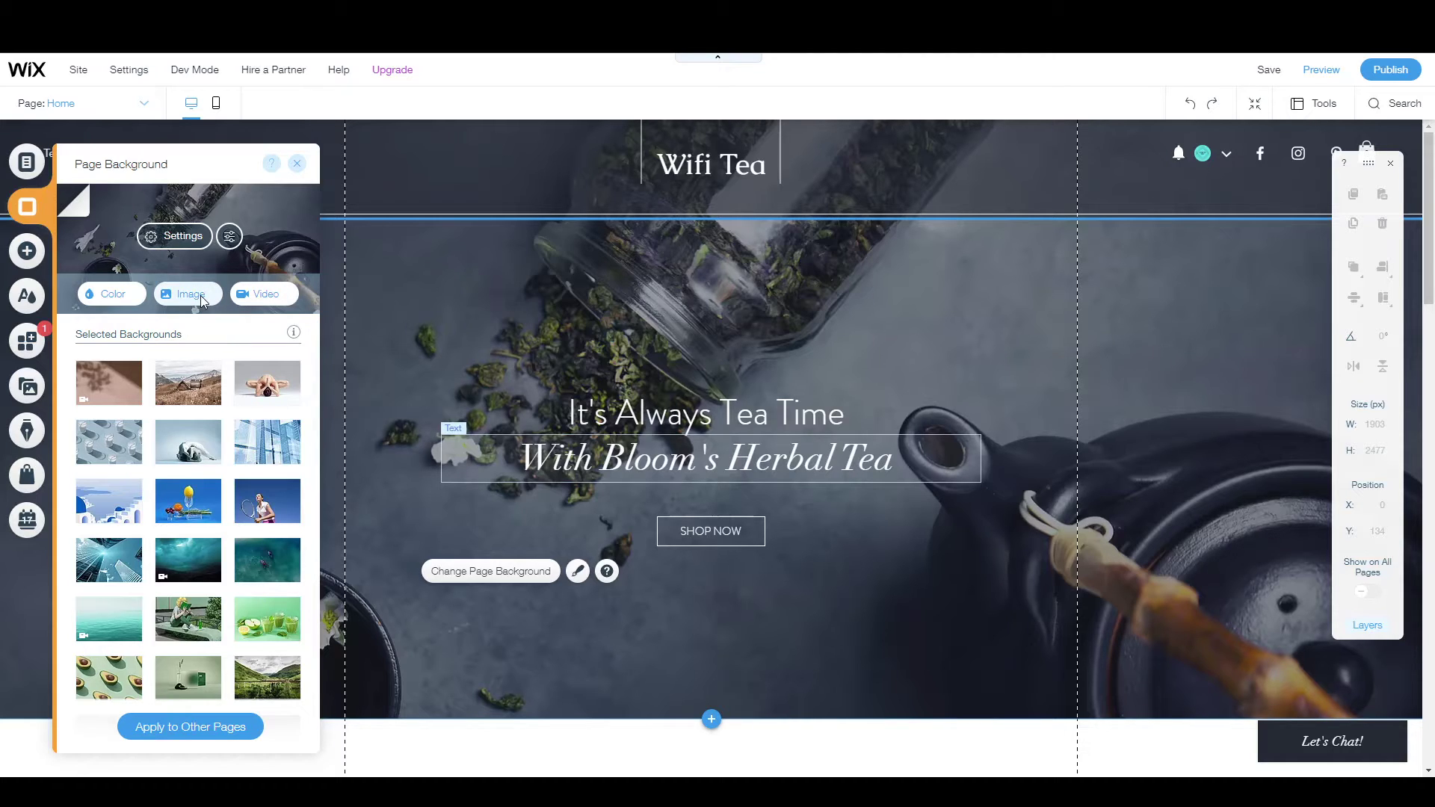
scroll(166, 593, "down", 4)
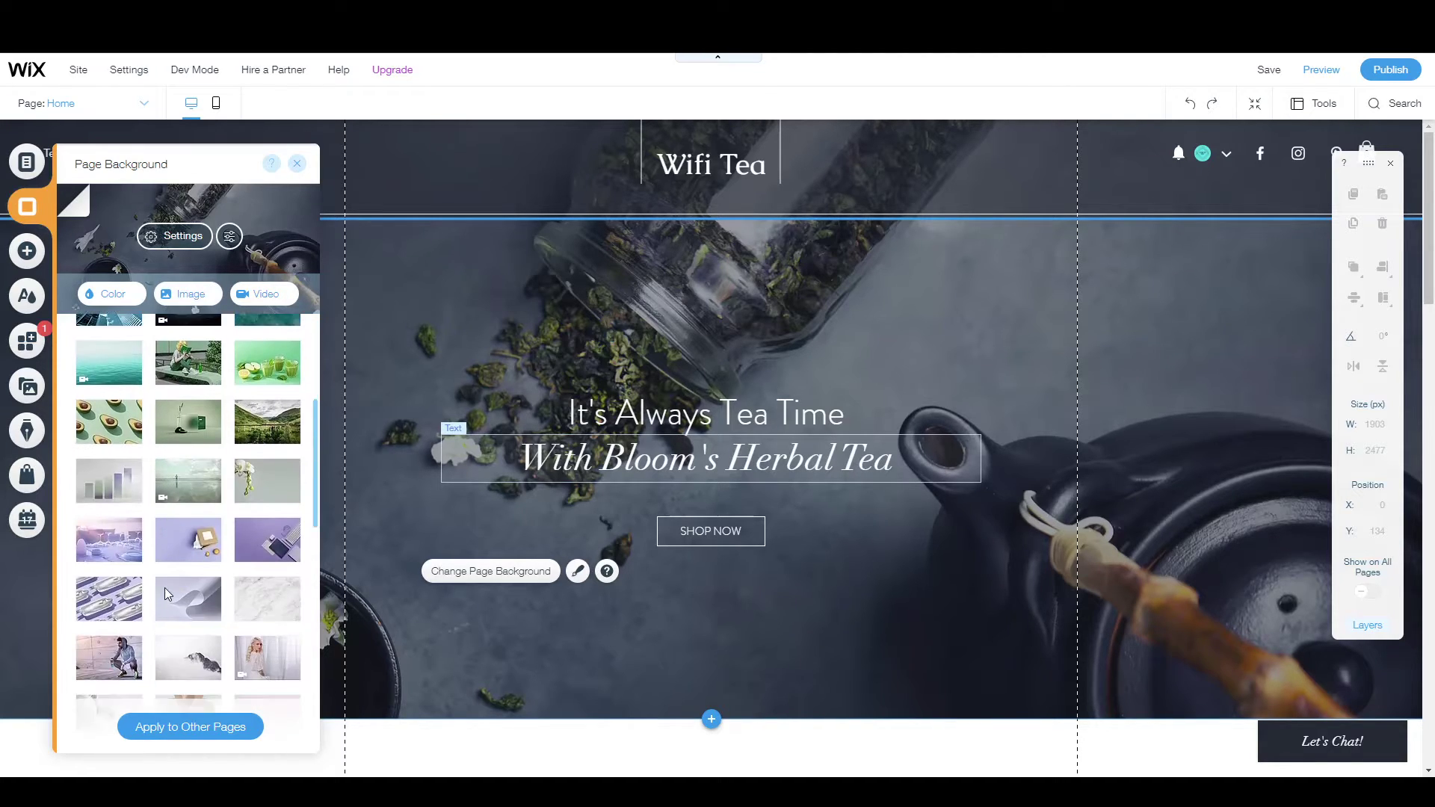
left_click(166, 593)
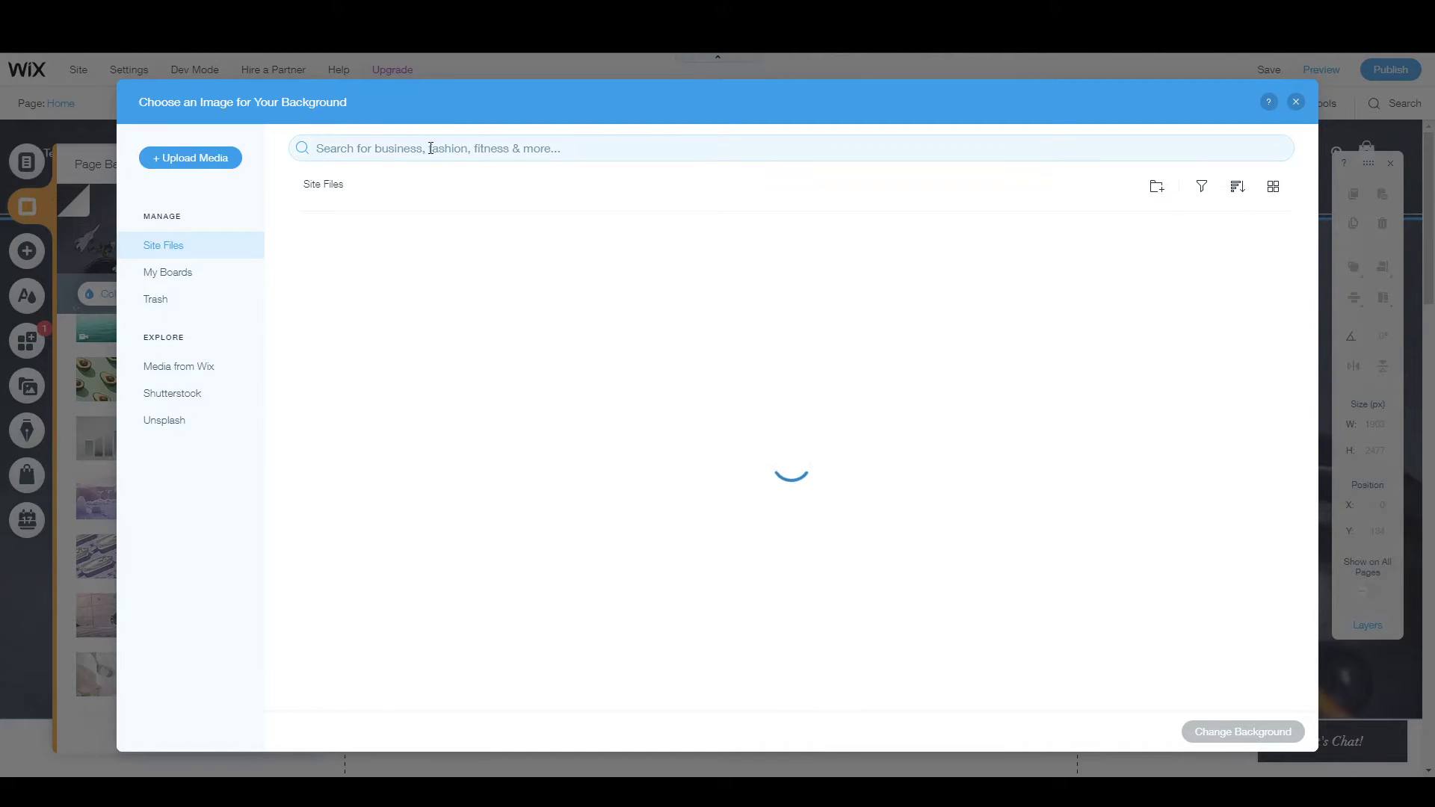
left_click(210, 375)
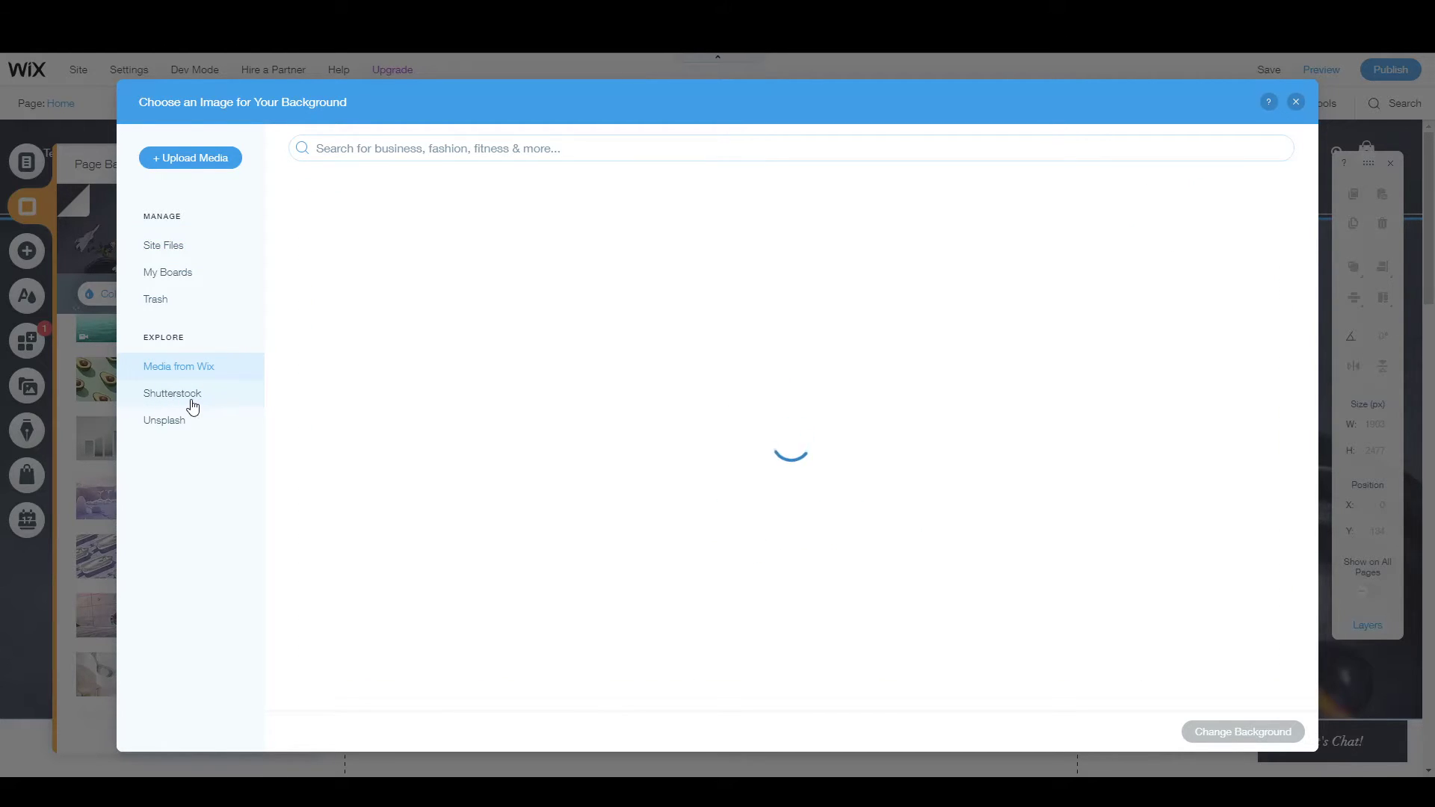
Search the Media from Wix images for "food".
left_click(357, 146)
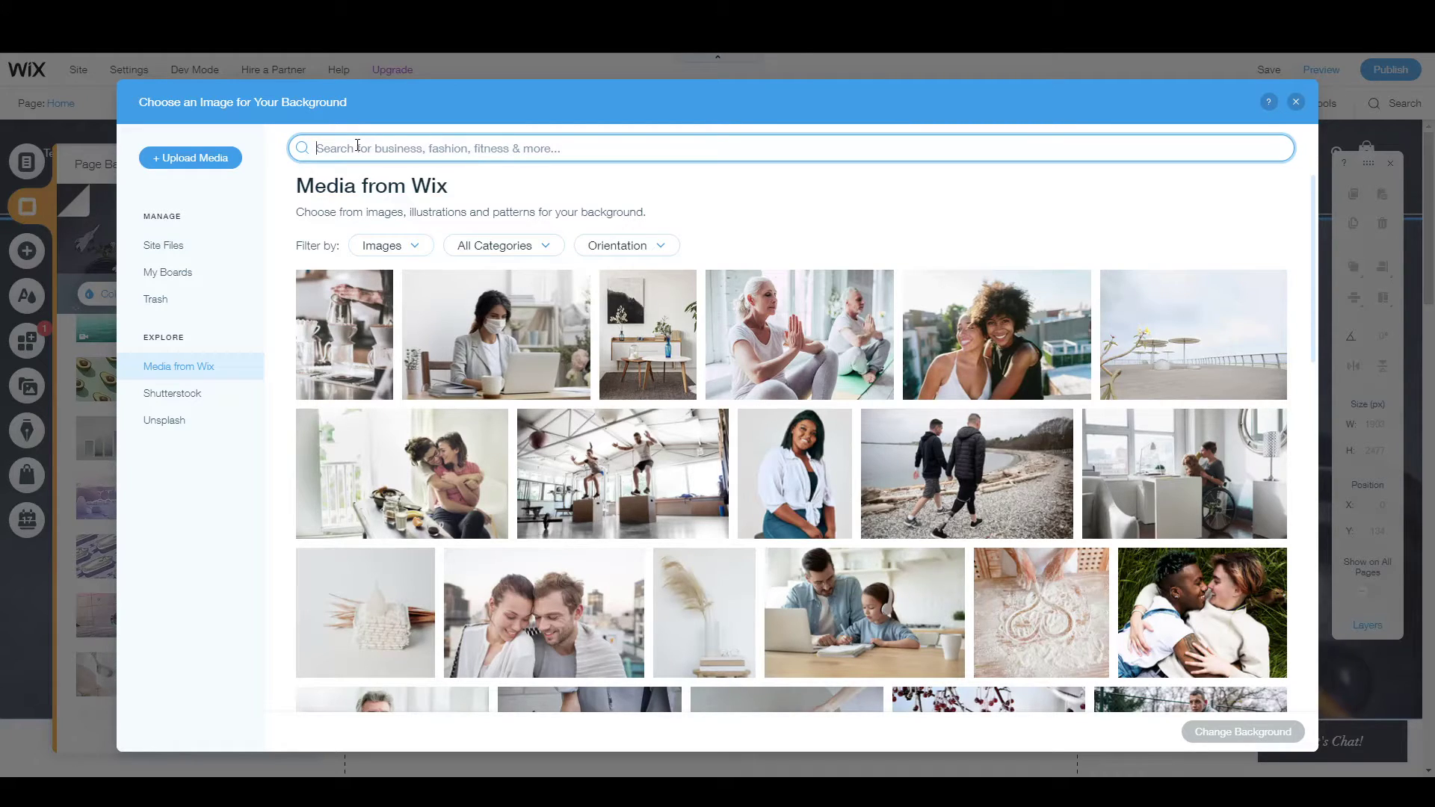
type("food")
key("Return")
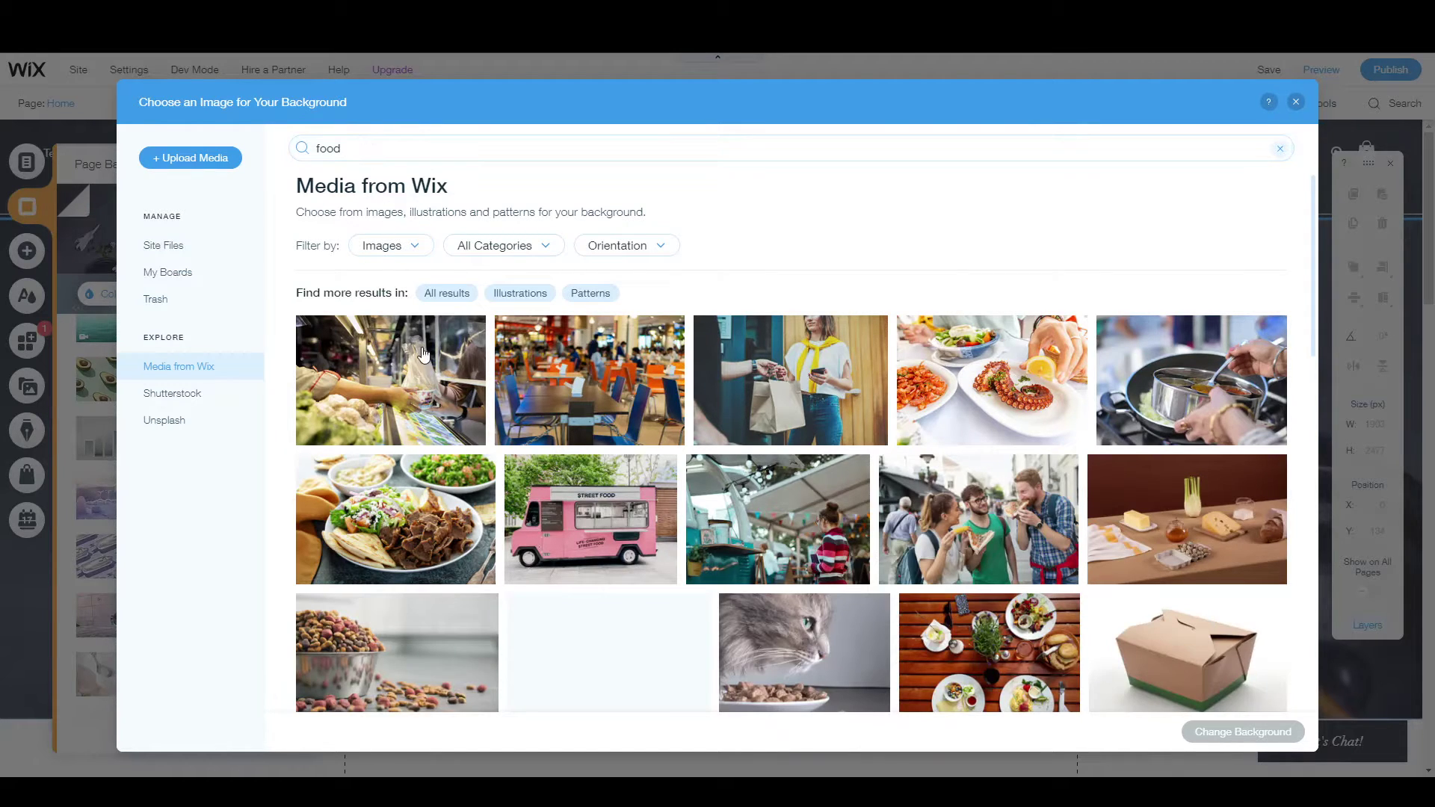
mouse_move(424, 366)
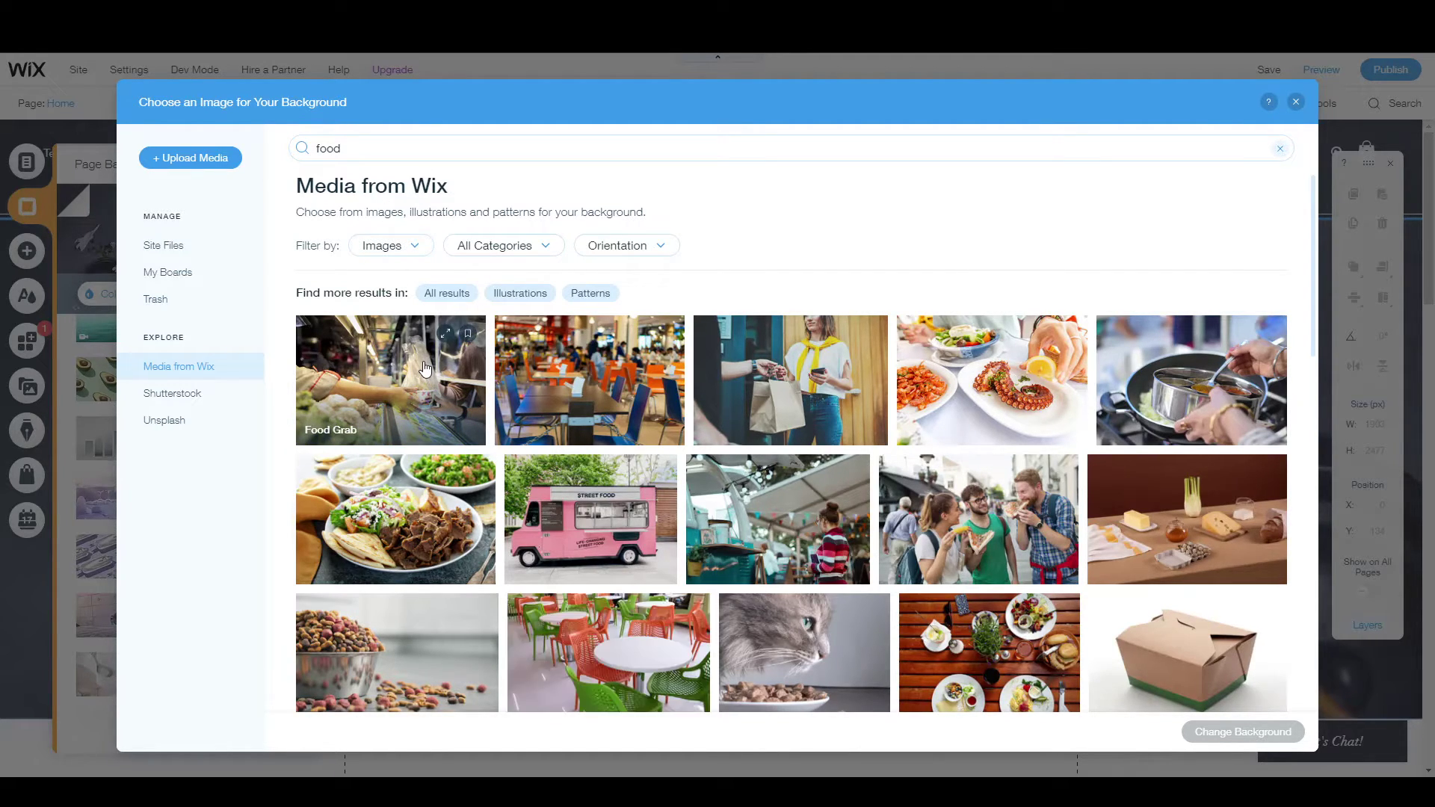
Search the Wix images for "tea" and set the glass teapot with yellow flowers as the page background.
left_click(359, 146)
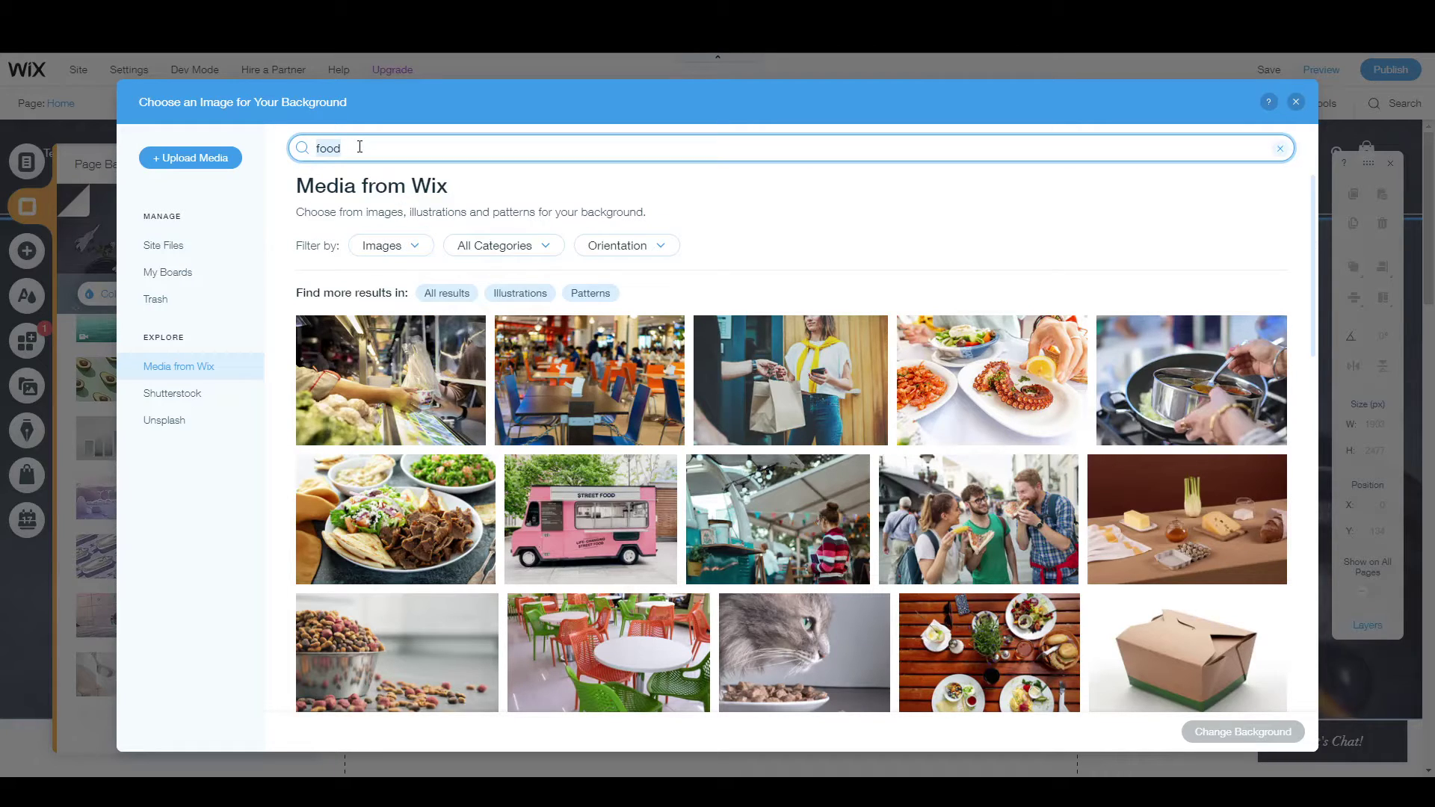
type("tea")
key("Return")
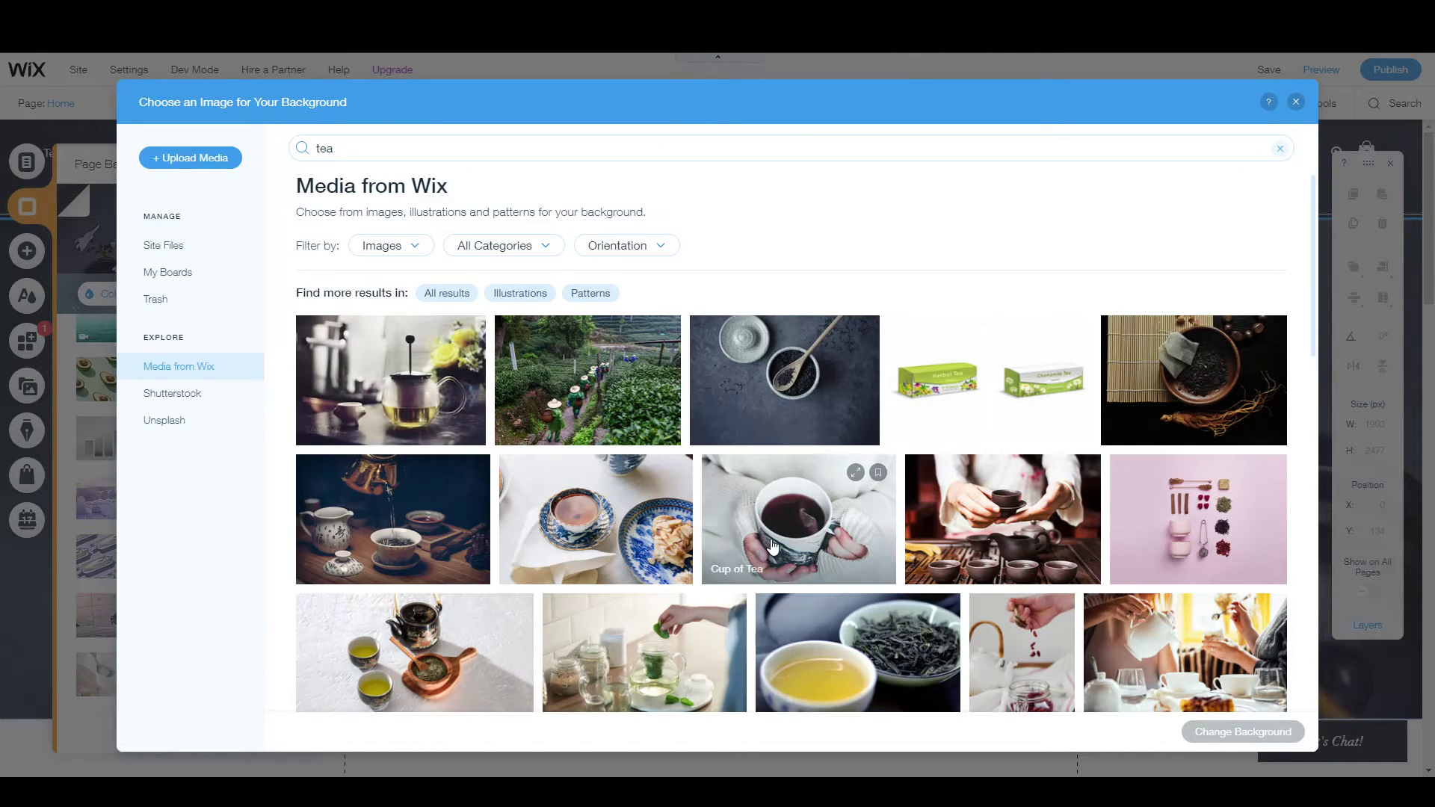
left_click(447, 404)
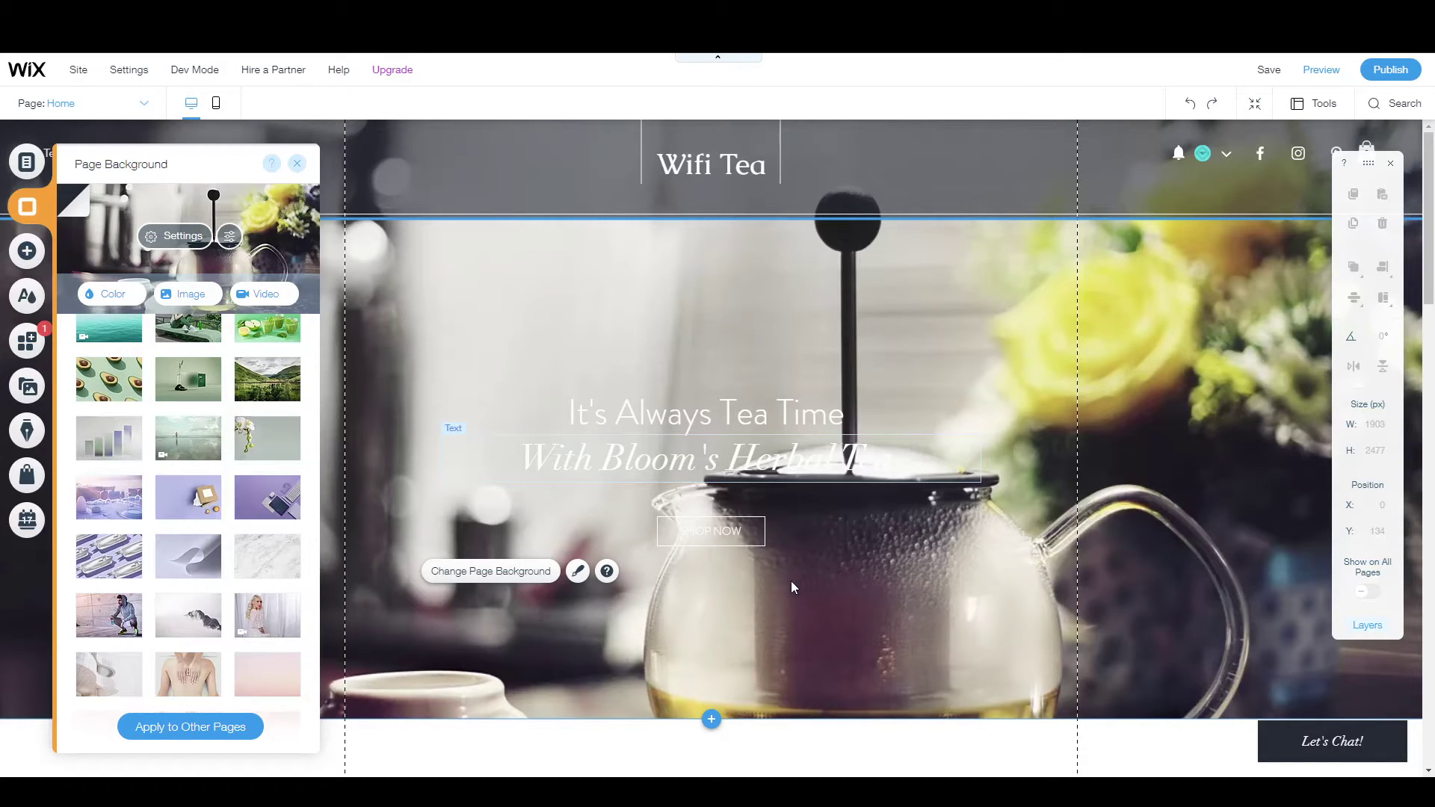
Try the translucent dark grey and medium blue page designs, and return the page to No Color.
left_click(578, 578)
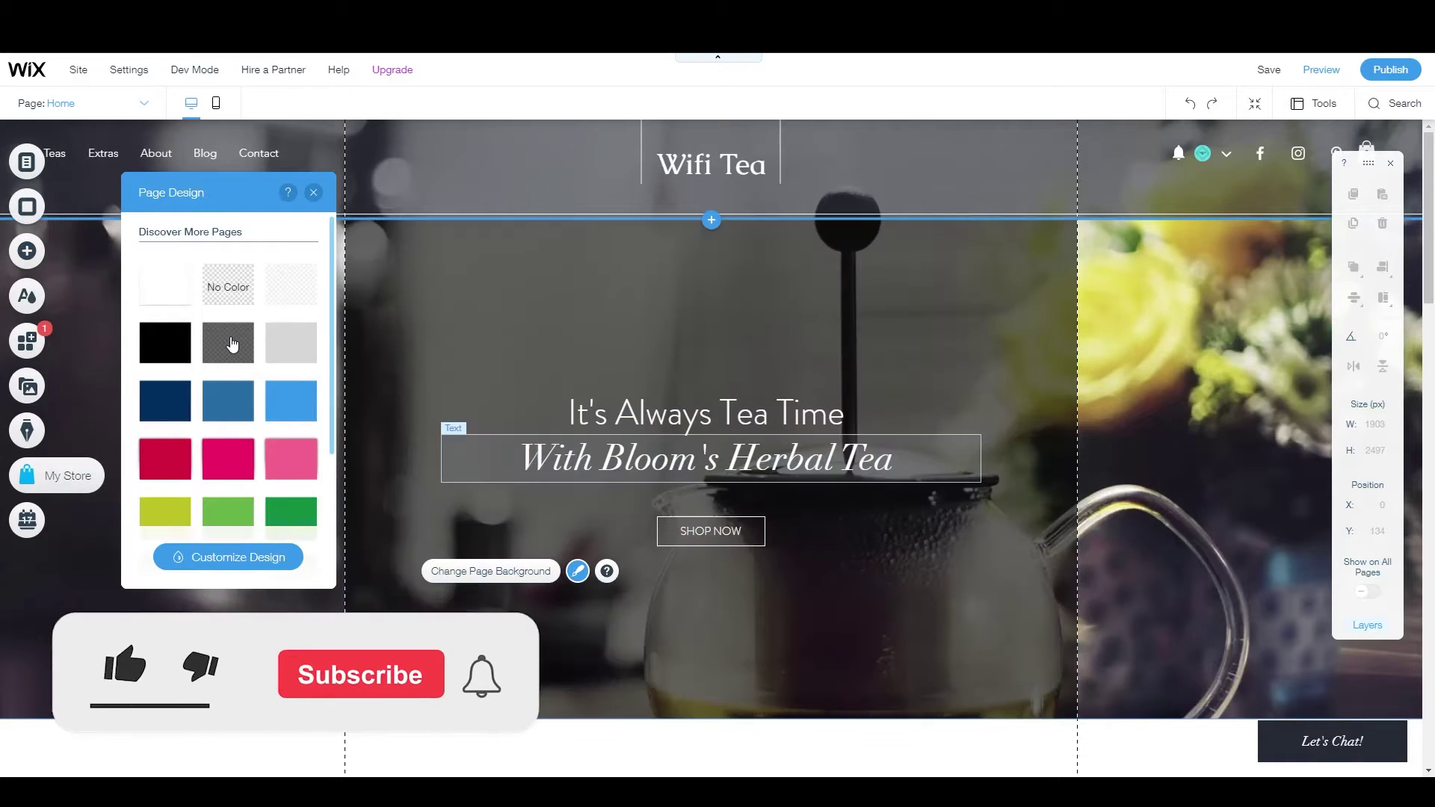
left_click(245, 350)
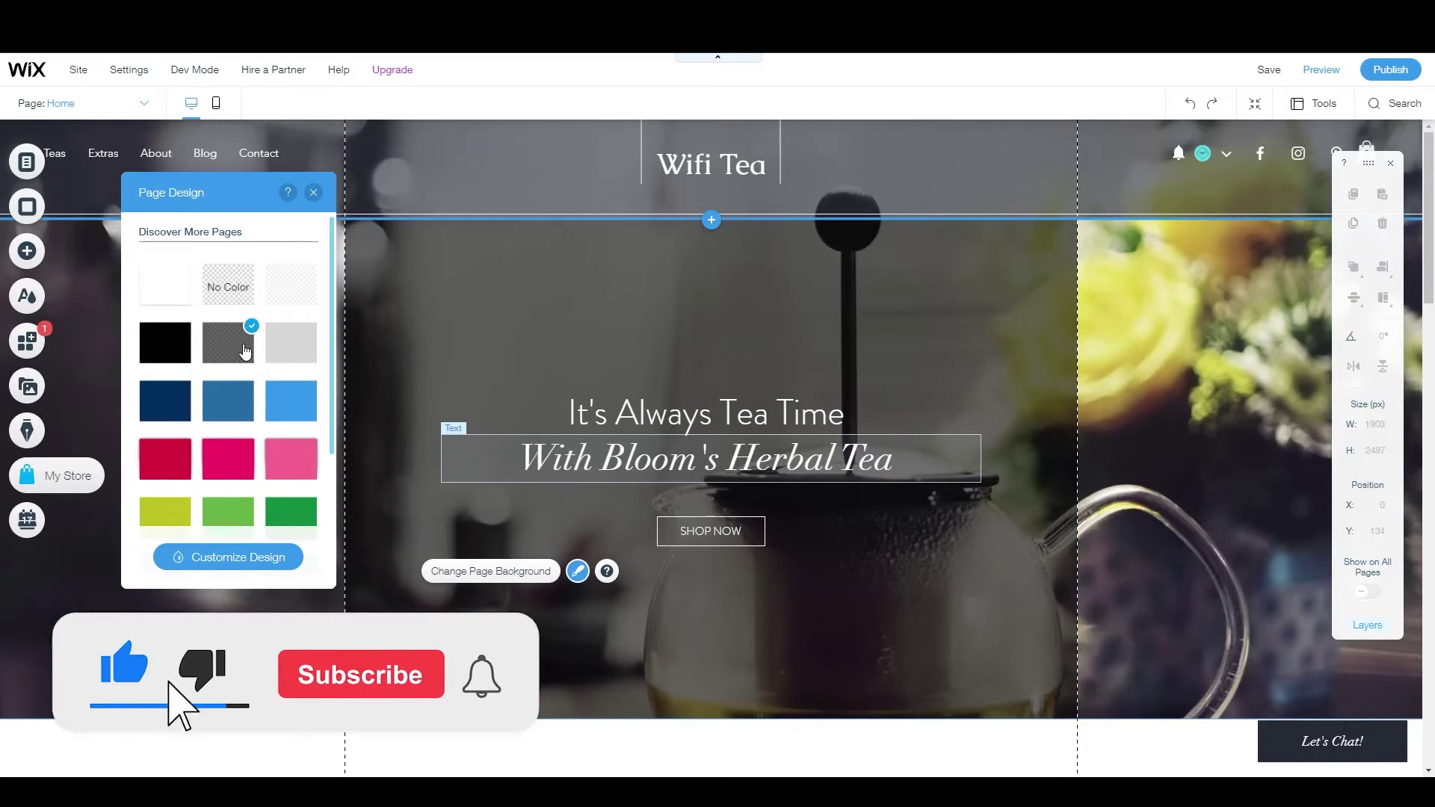
left_click(207, 406)
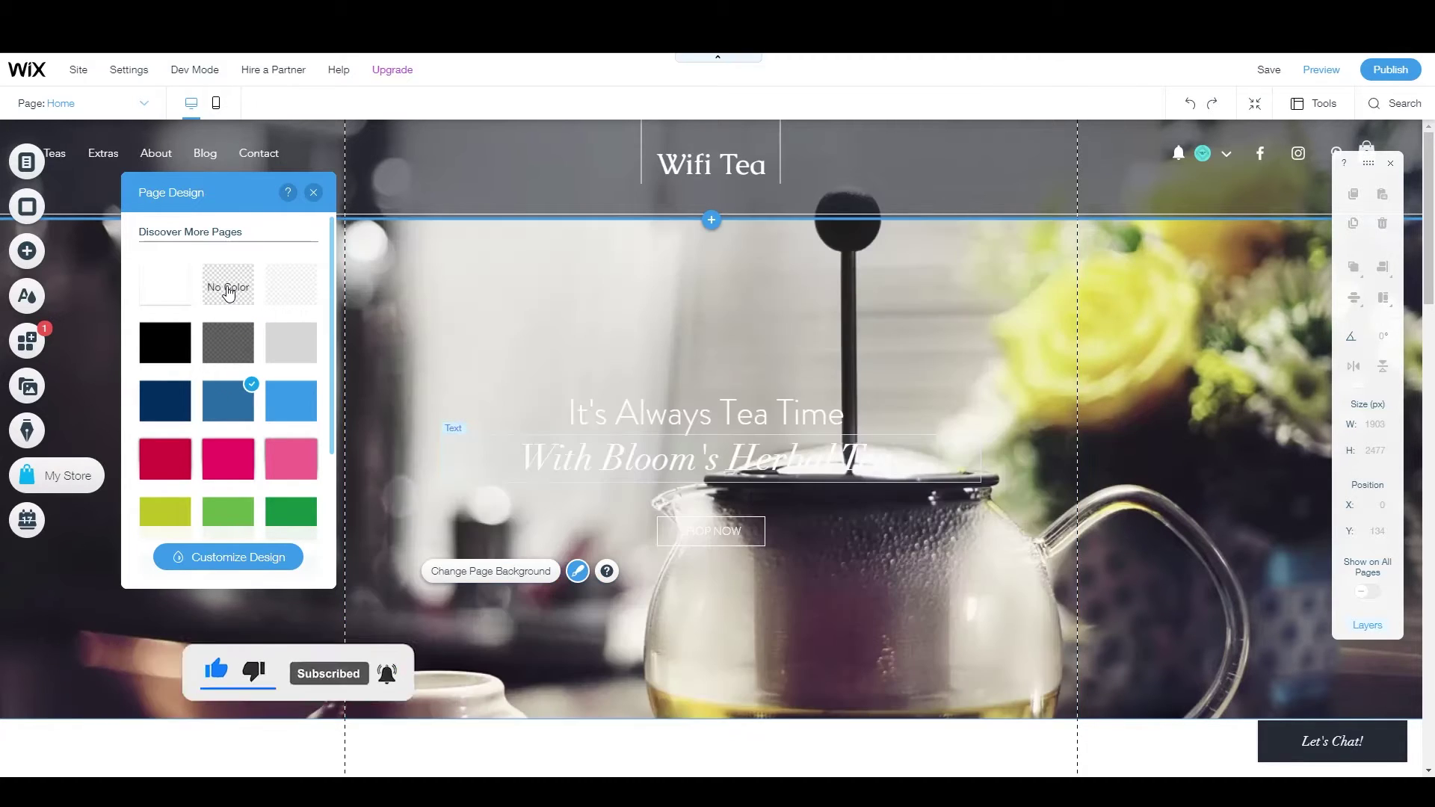
left_click(228, 294)
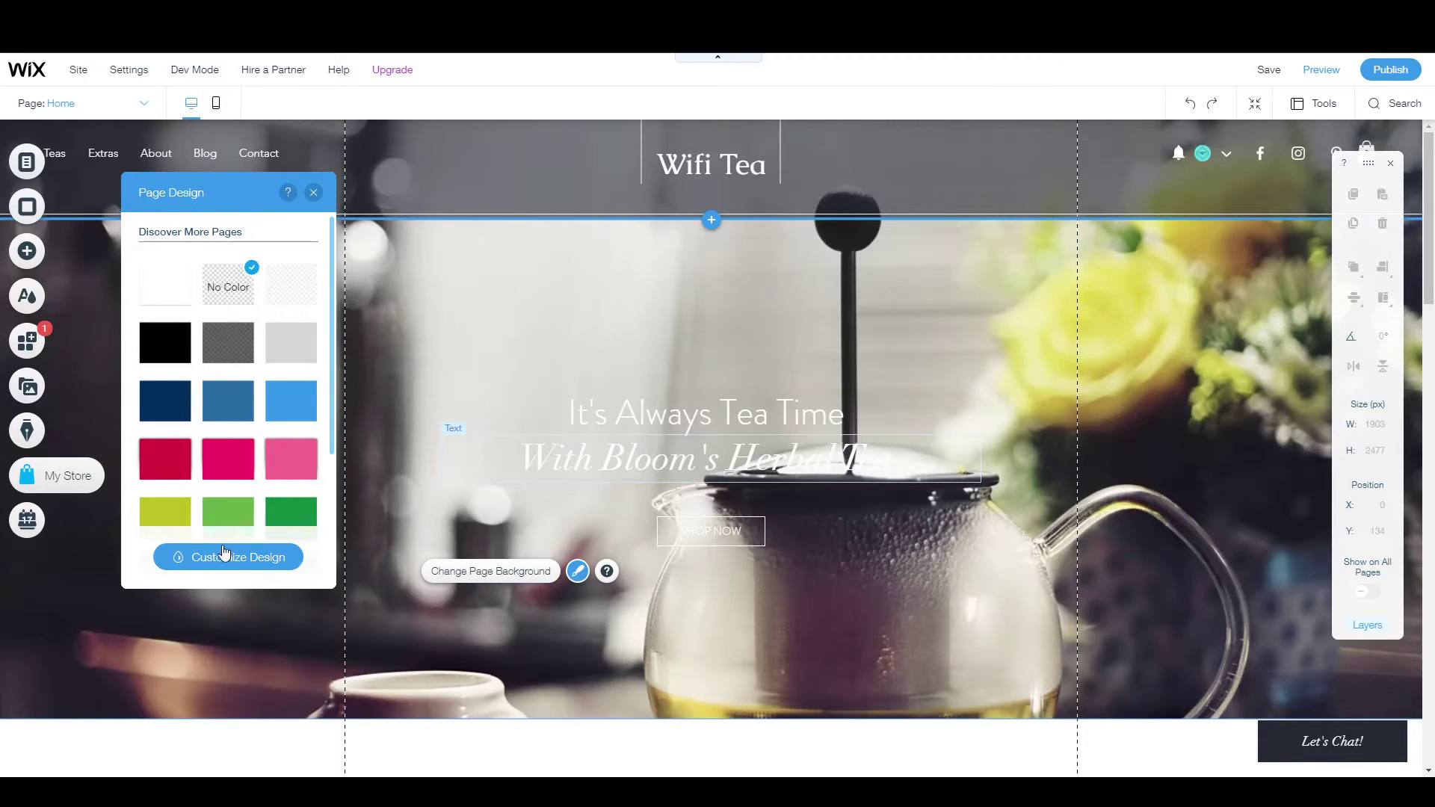
Try the bordered preset in the custom page design, return to the None preset and close the page design settings.
left_click(223, 557)
left_click(230, 274)
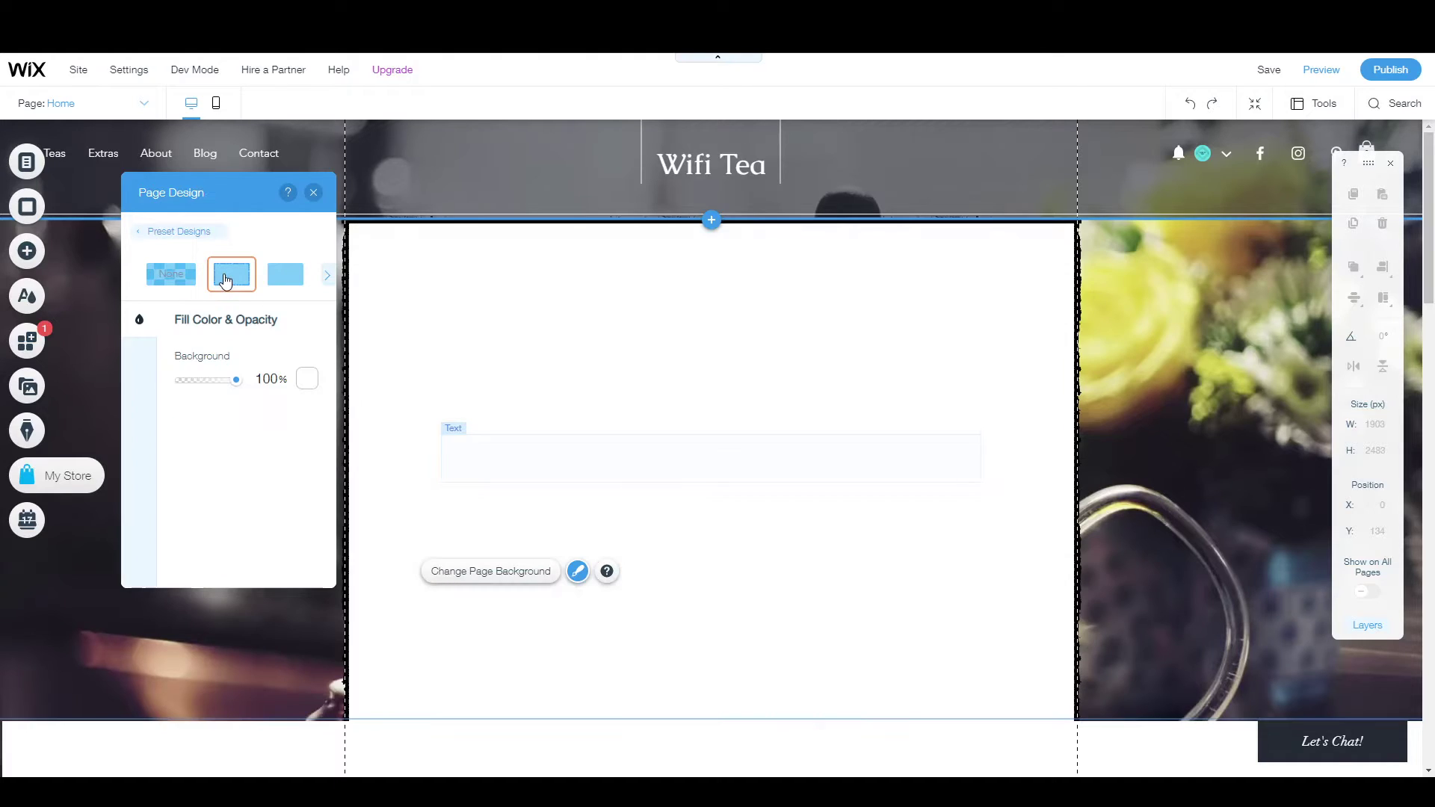
left_click(186, 277)
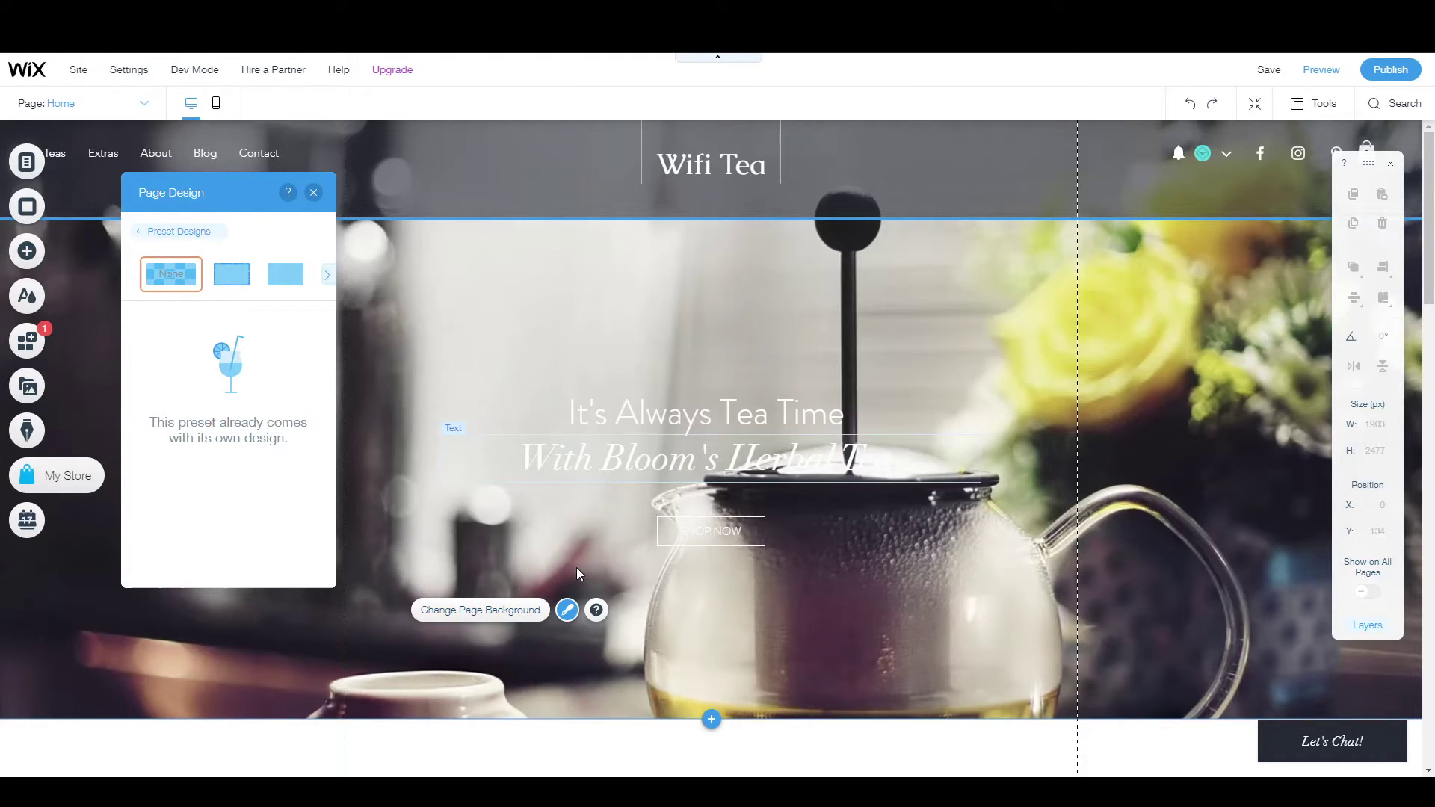
scroll(474, 554, "down", 5)
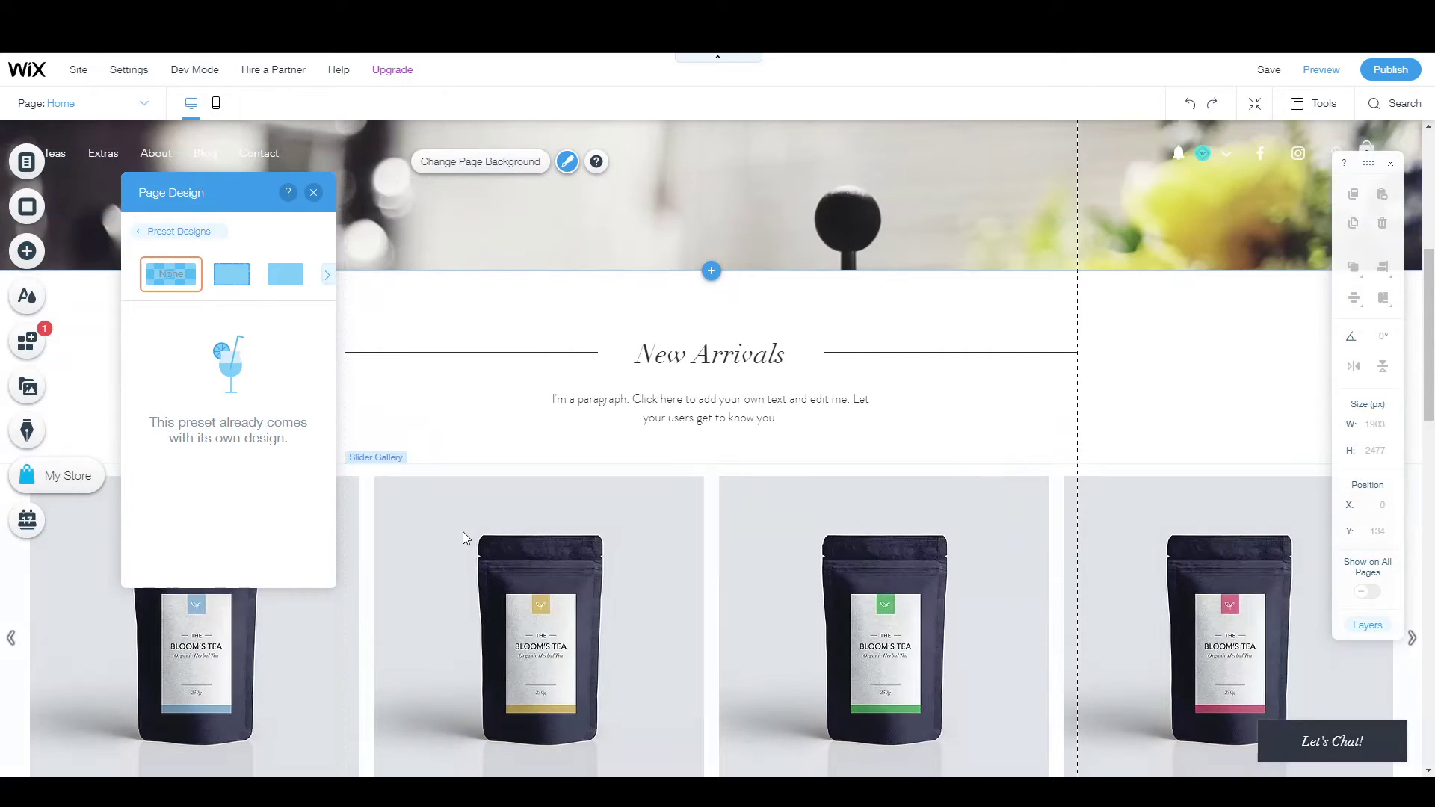
scroll(419, 481, "down", 8)
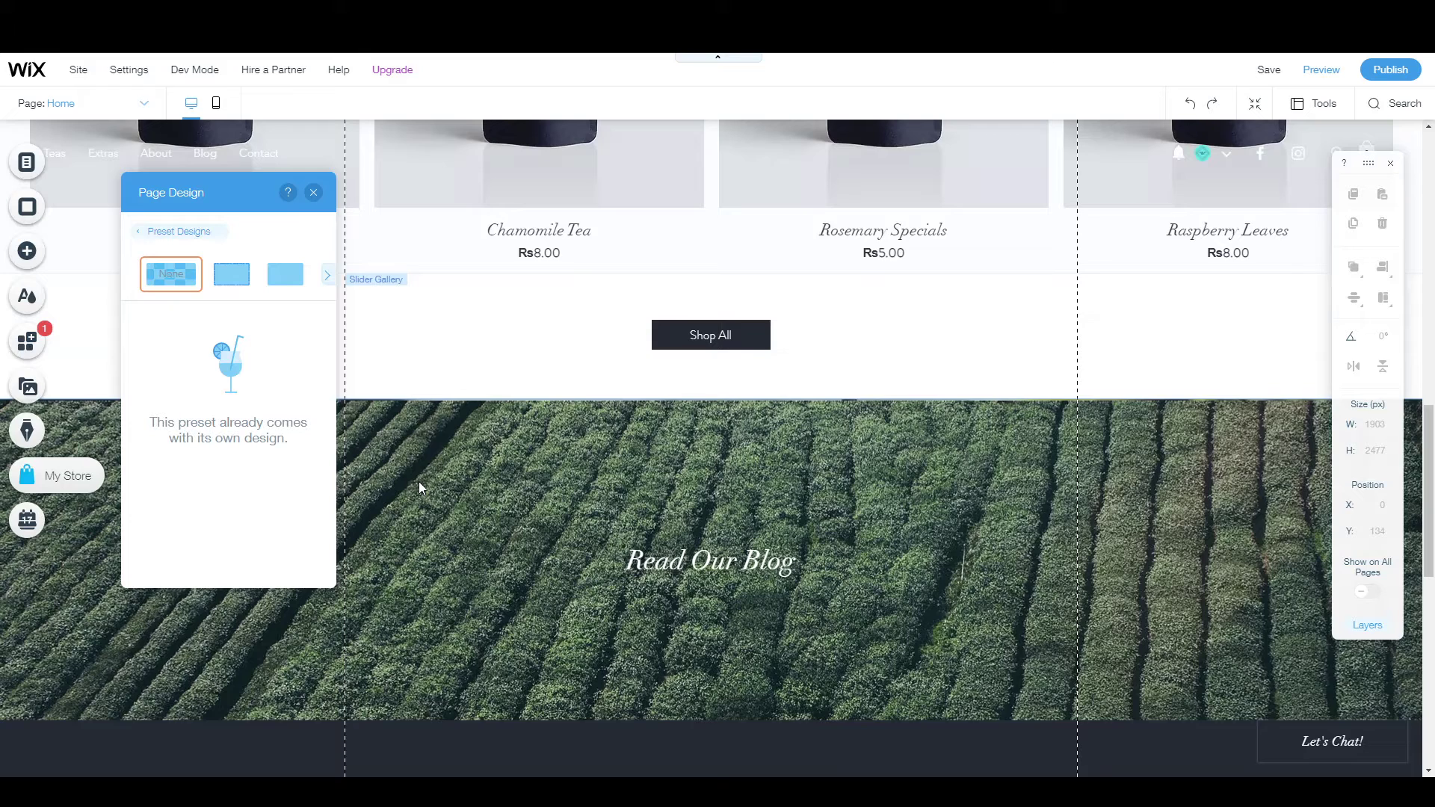
left_click(314, 192)
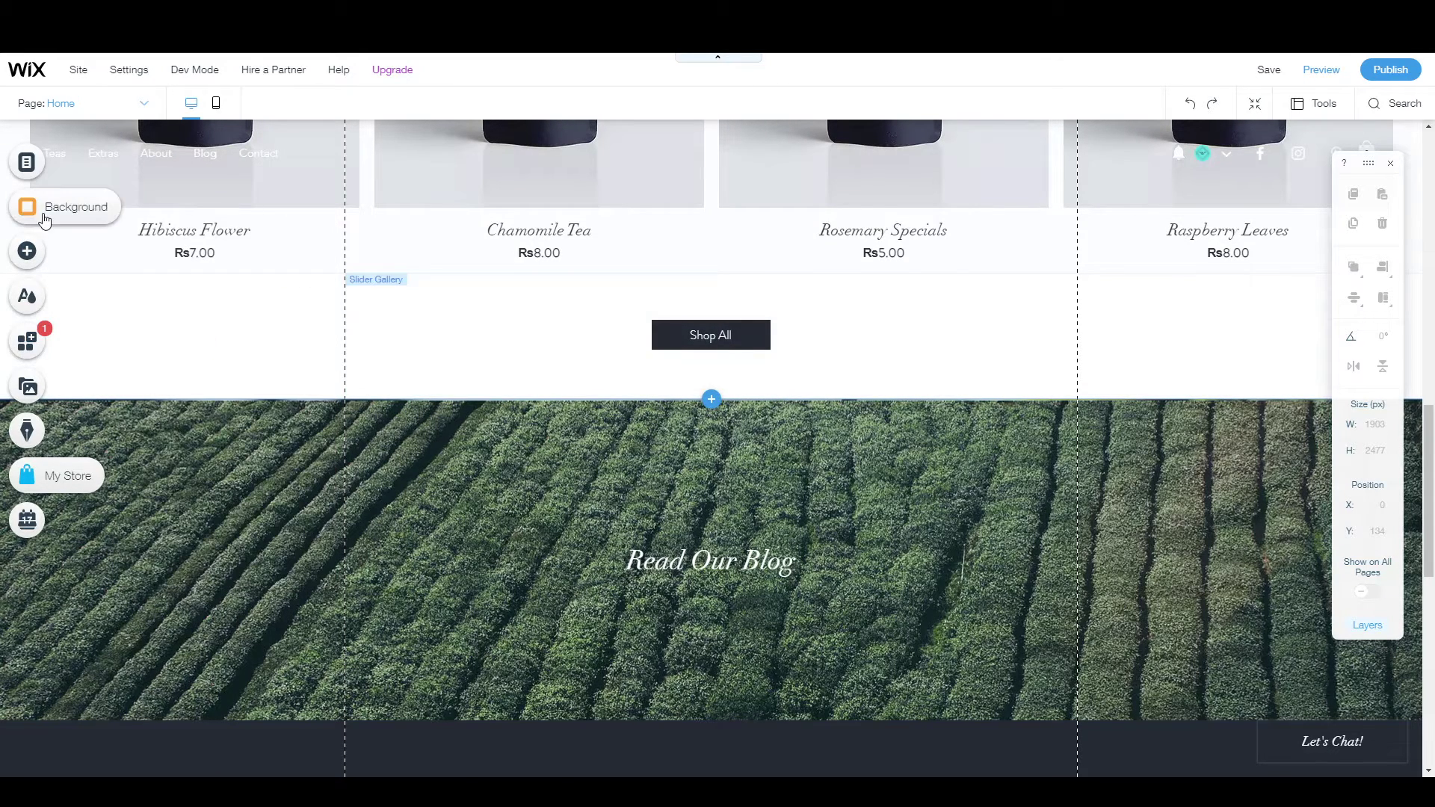
Add the pink "Shop" button from the Text & Icon Buttons to the strip, beside the "Shop All" button under the product gallery.
left_click(53, 260)
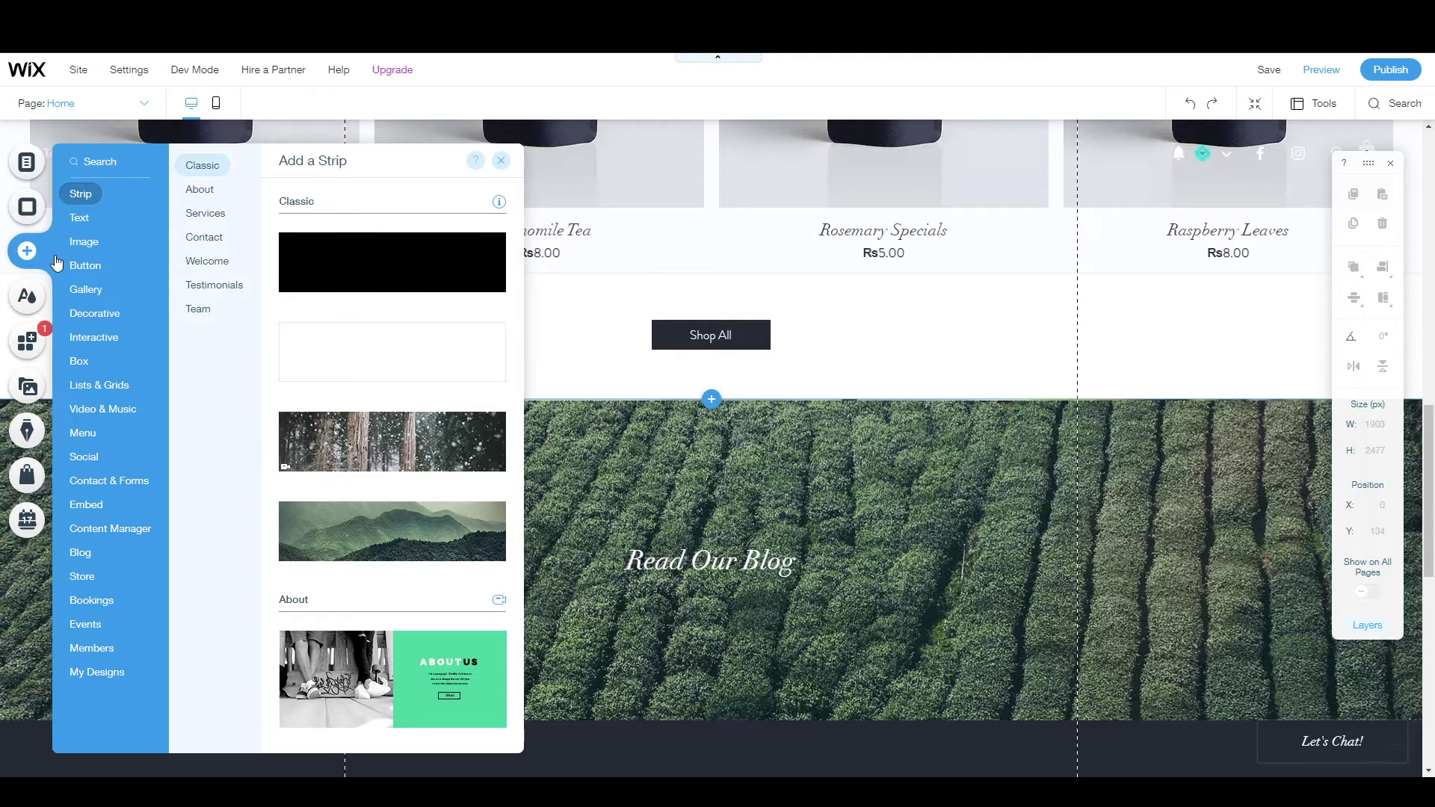
left_click(187, 288)
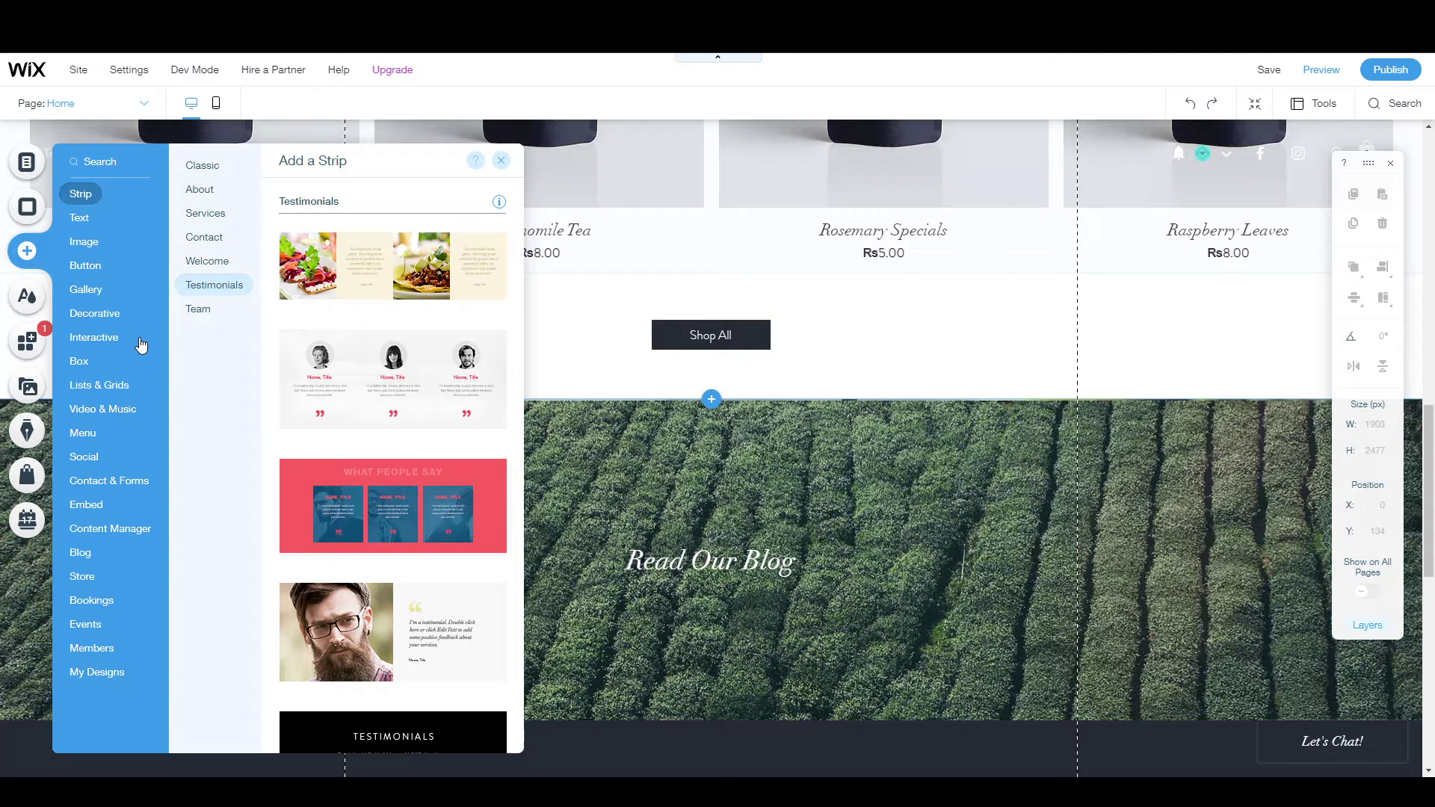
left_click(92, 254)
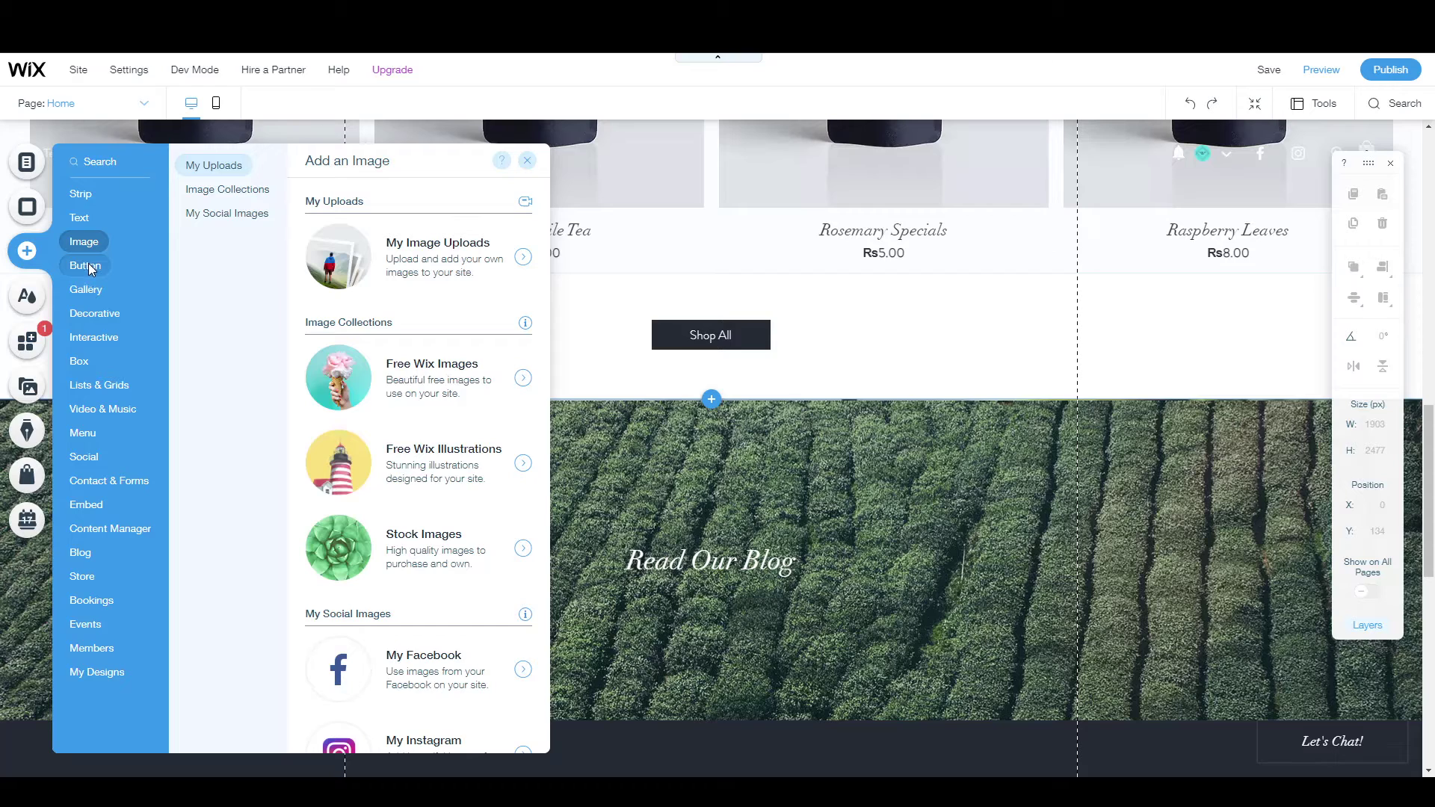
left_click(86, 266)
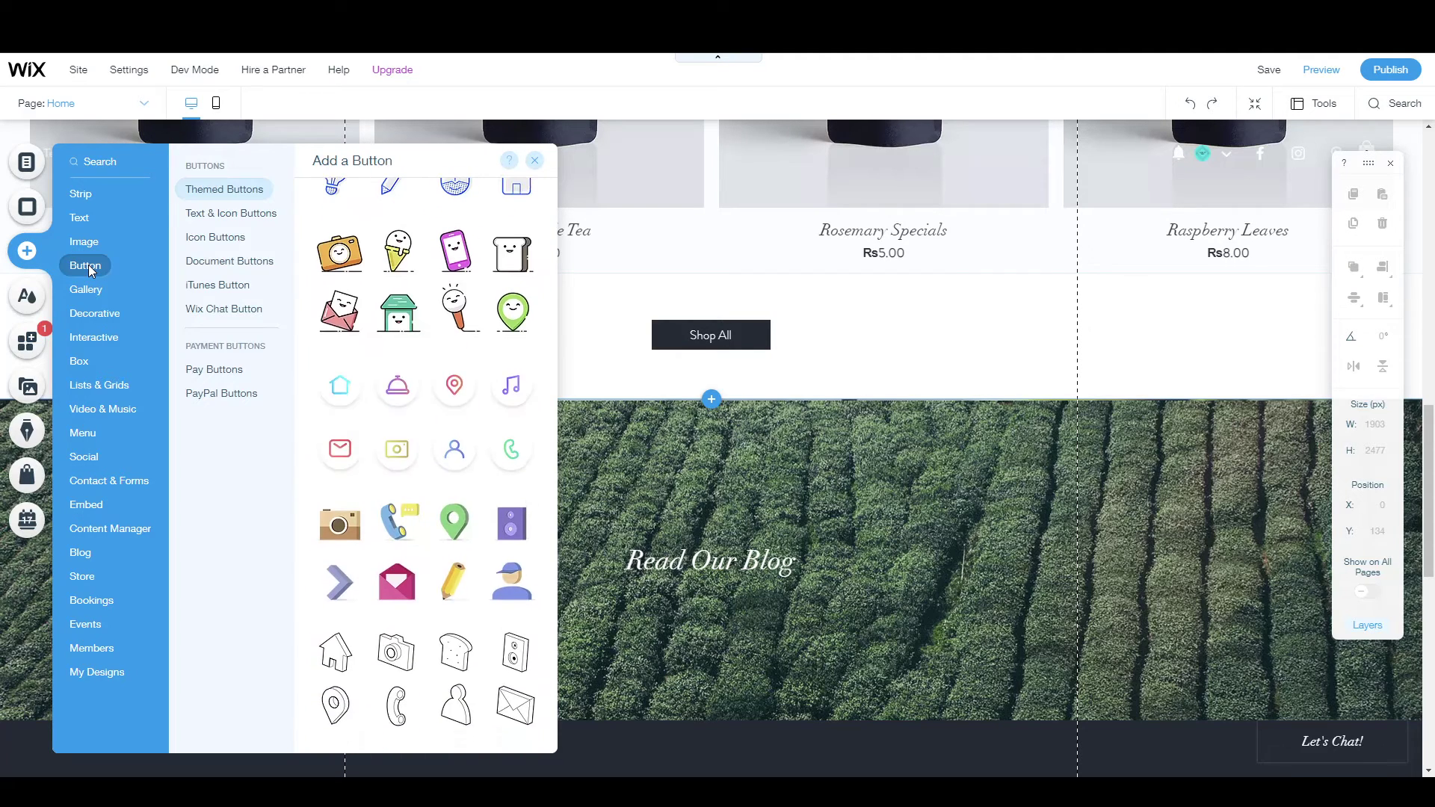
left_click(226, 193)
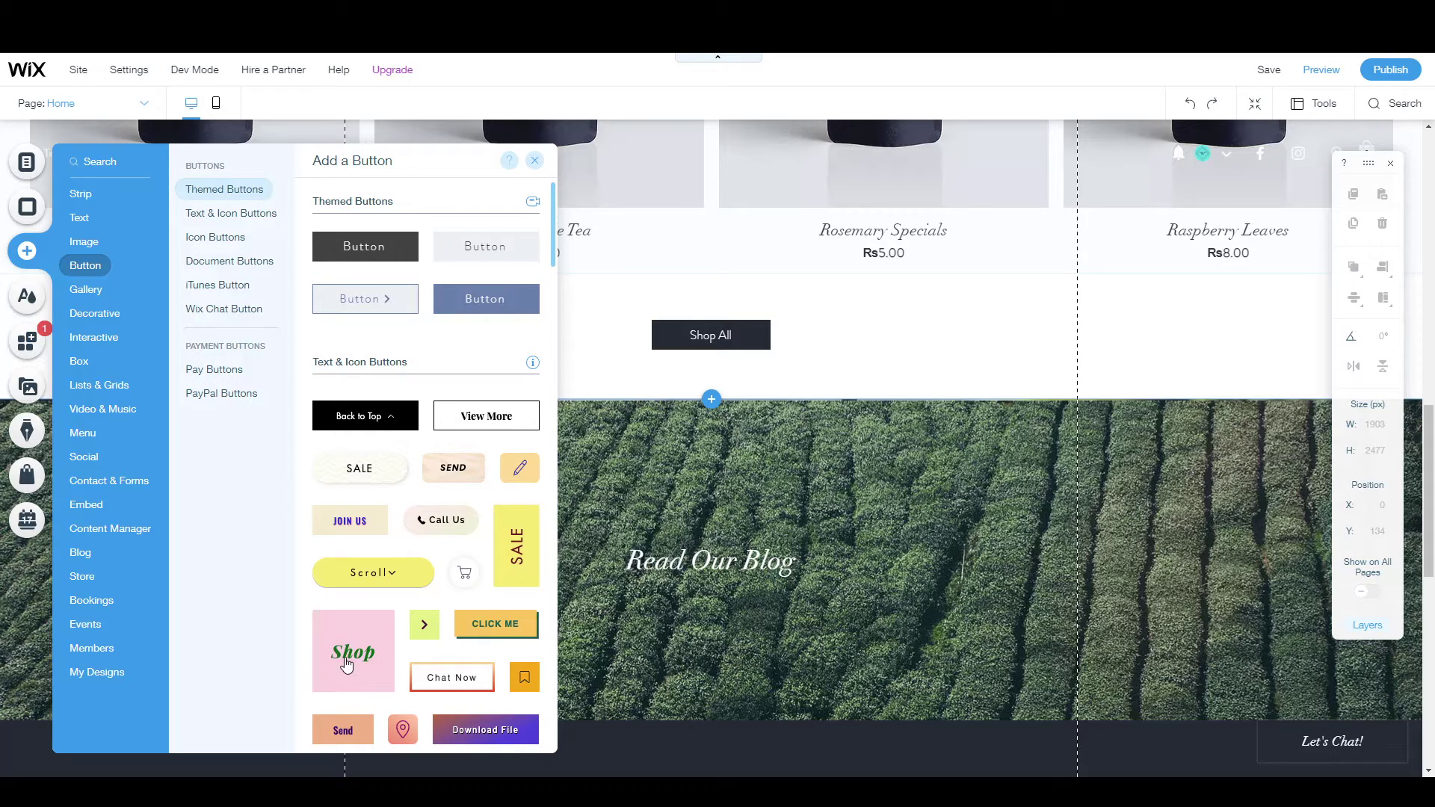
left_click_drag(349, 659, 865, 338)
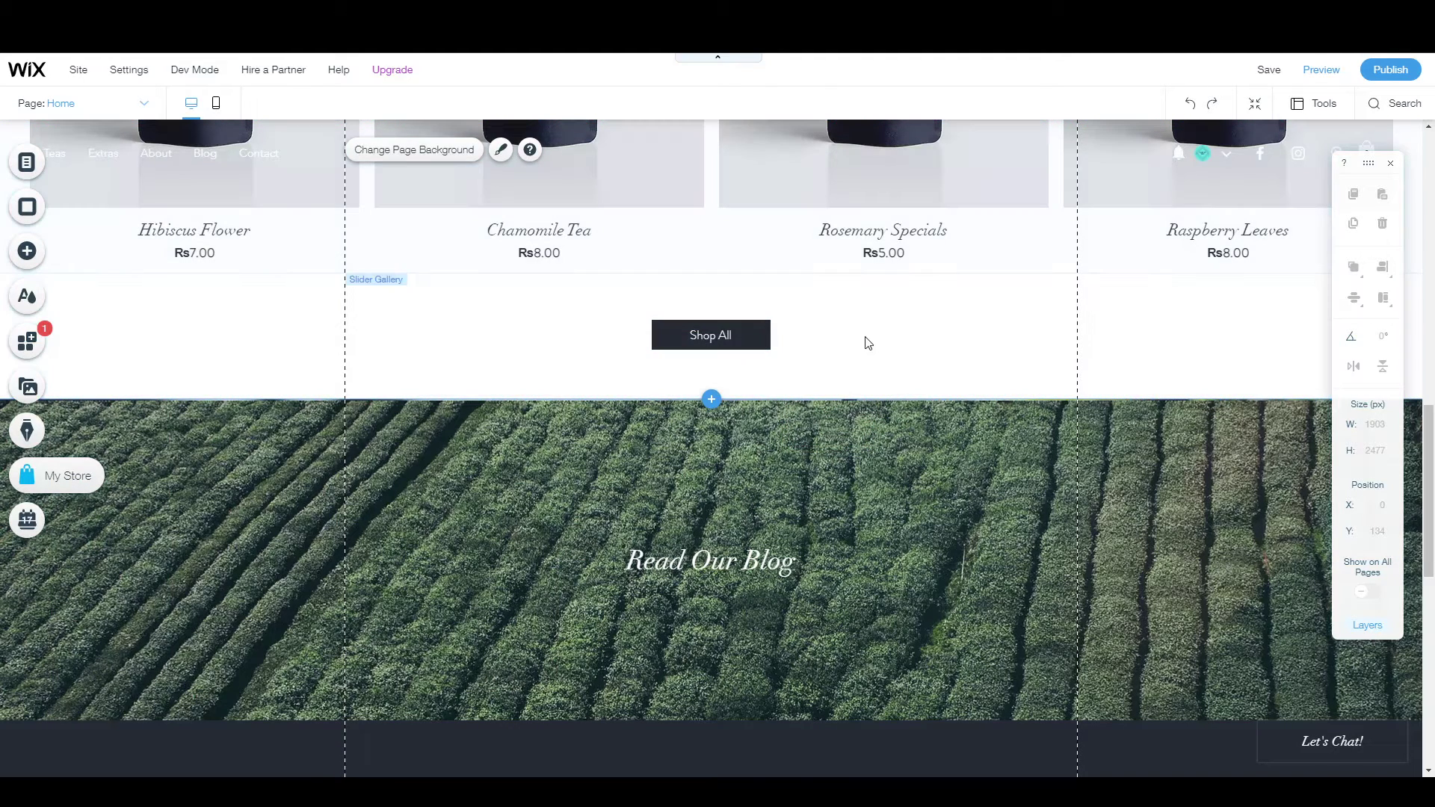
left_click(586, 343)
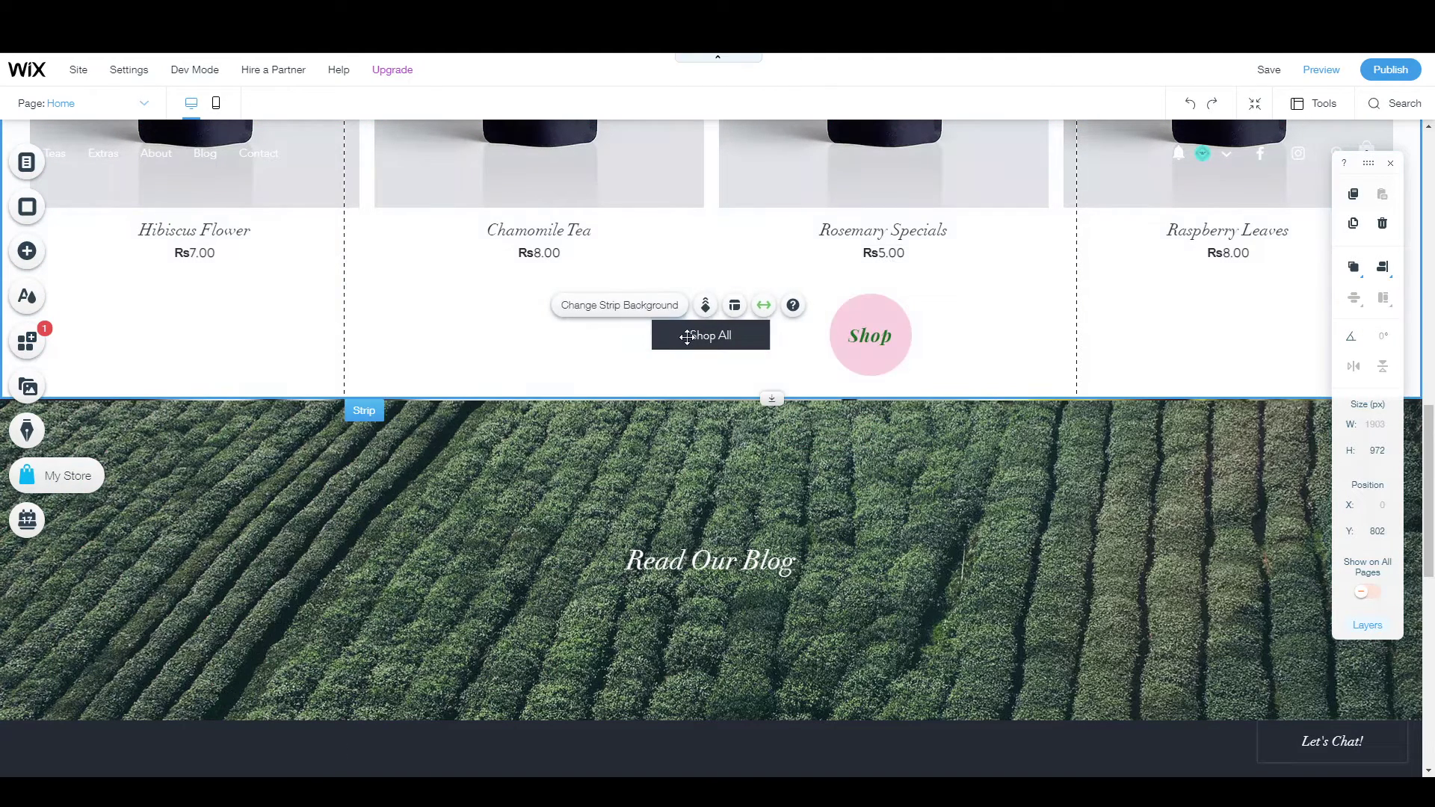
Delete the dark "Shop All" button below the product gallery.
left_click(688, 337)
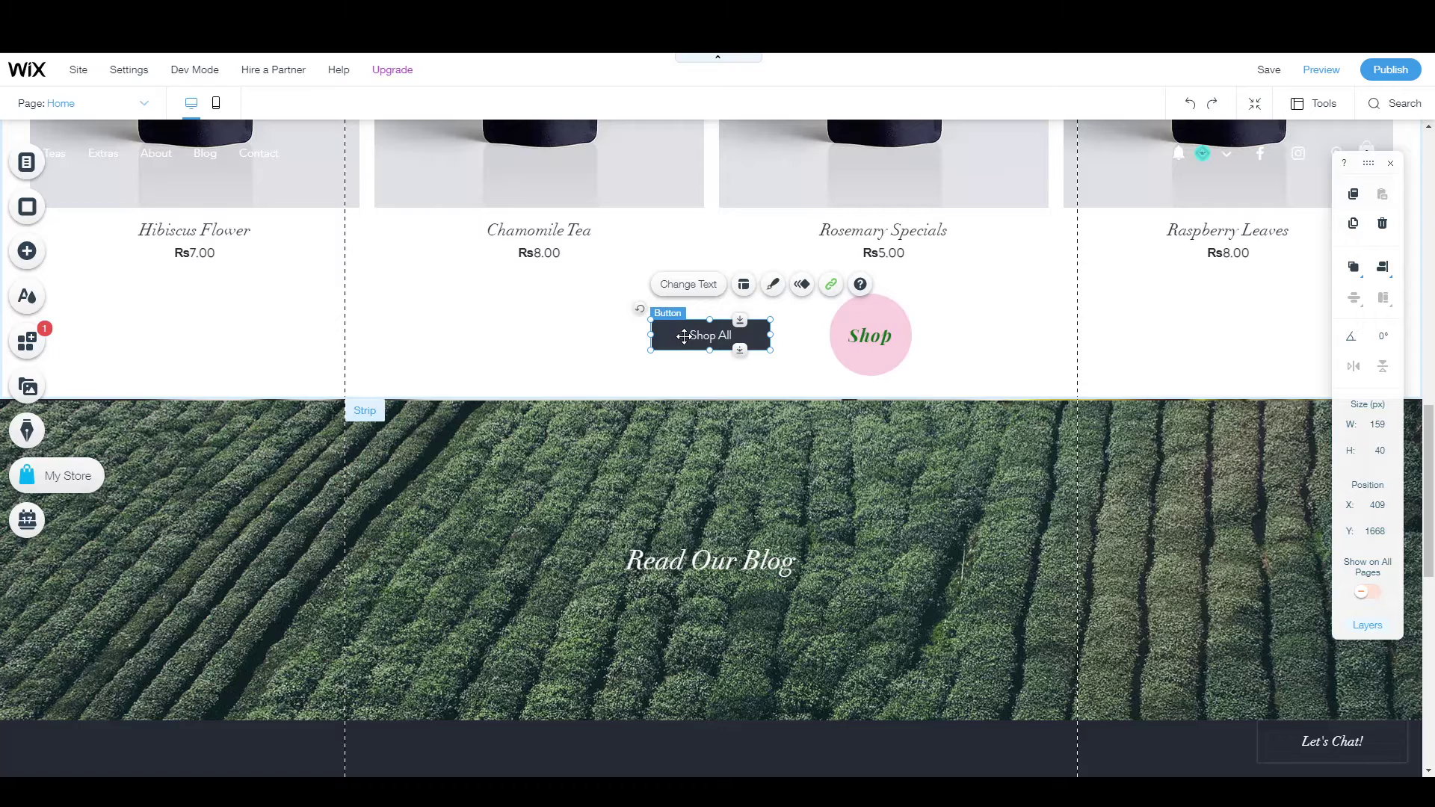
right_click(685, 337)
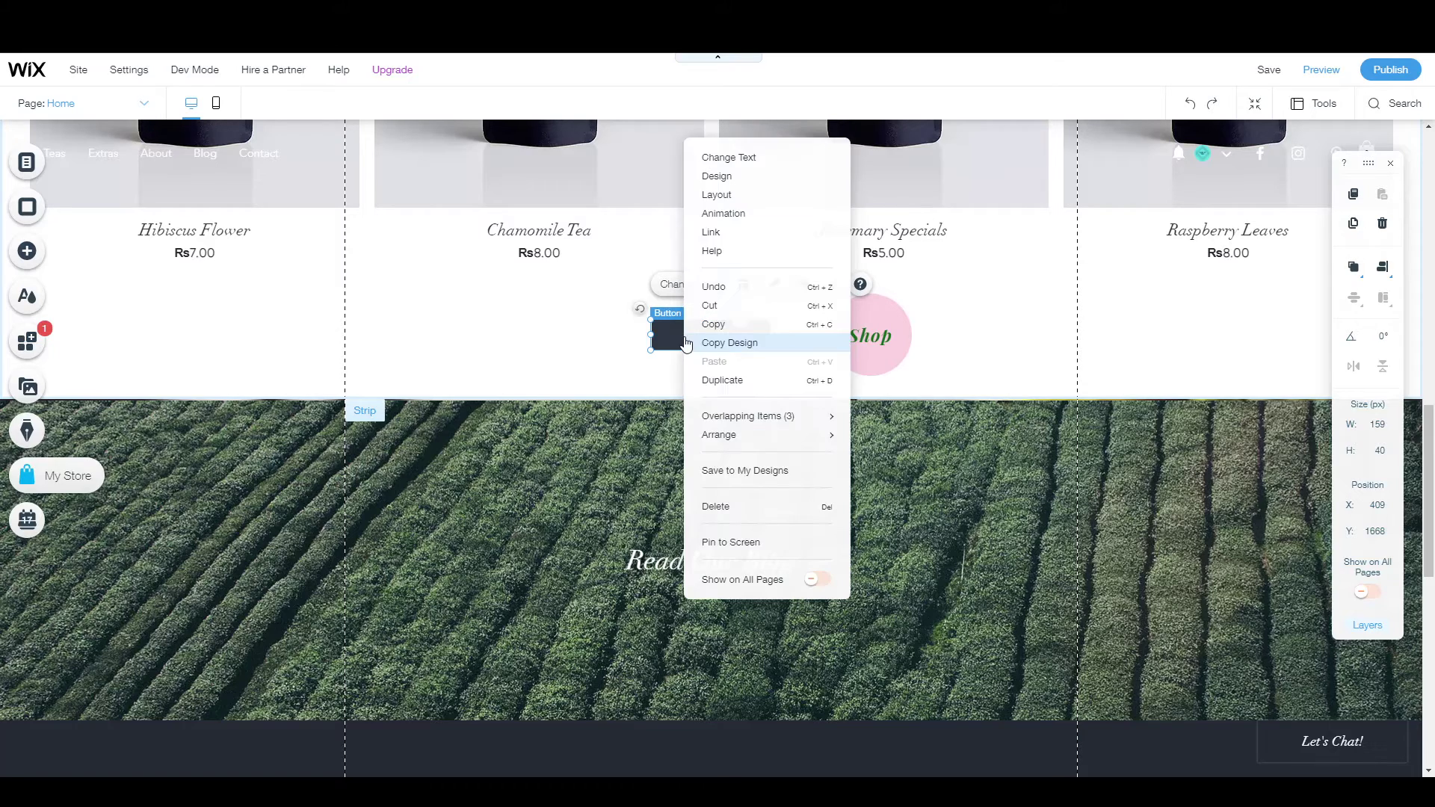
left_click(717, 508)
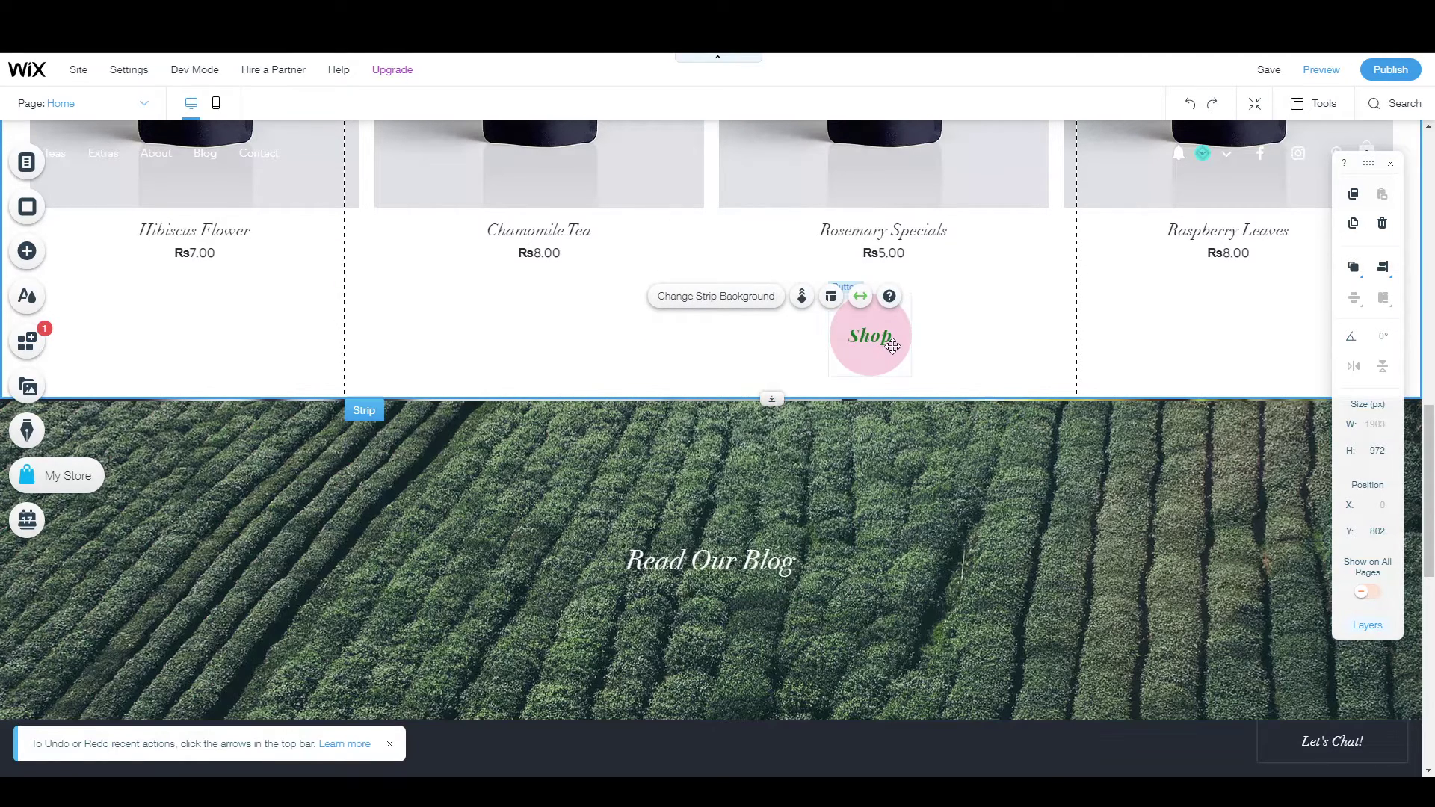
Move the pink "Shop" button to the horizontal center of the strip, where the deleted button was.
left_click(886, 343)
left_click_drag(886, 343, 728, 337)
left_click(578, 340)
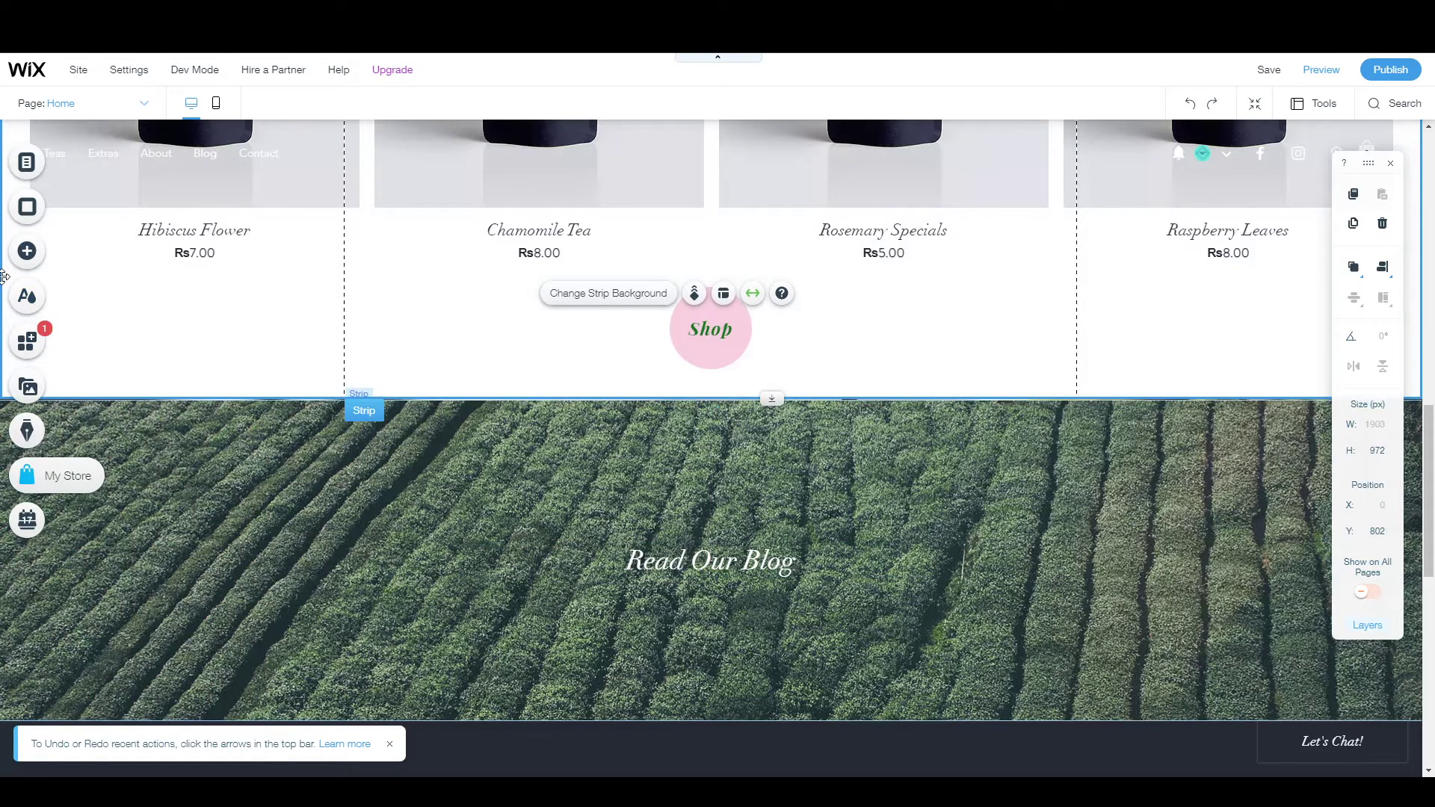
Add the "Fun" lettering from the Featured vector art of the decorative elements to the strip, overlapping the pink "Shop" button's left side.
left_click(23, 265)
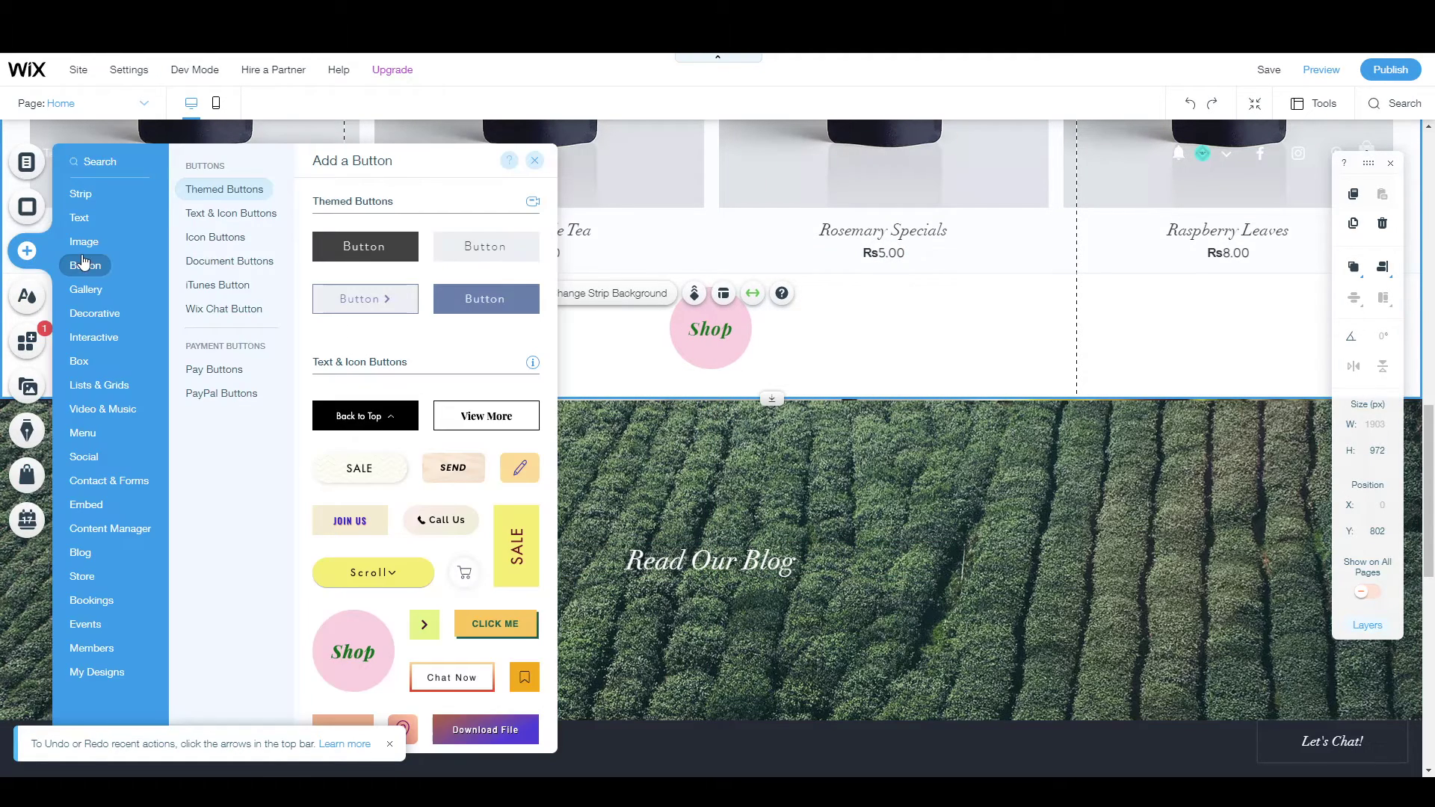
left_click(93, 314)
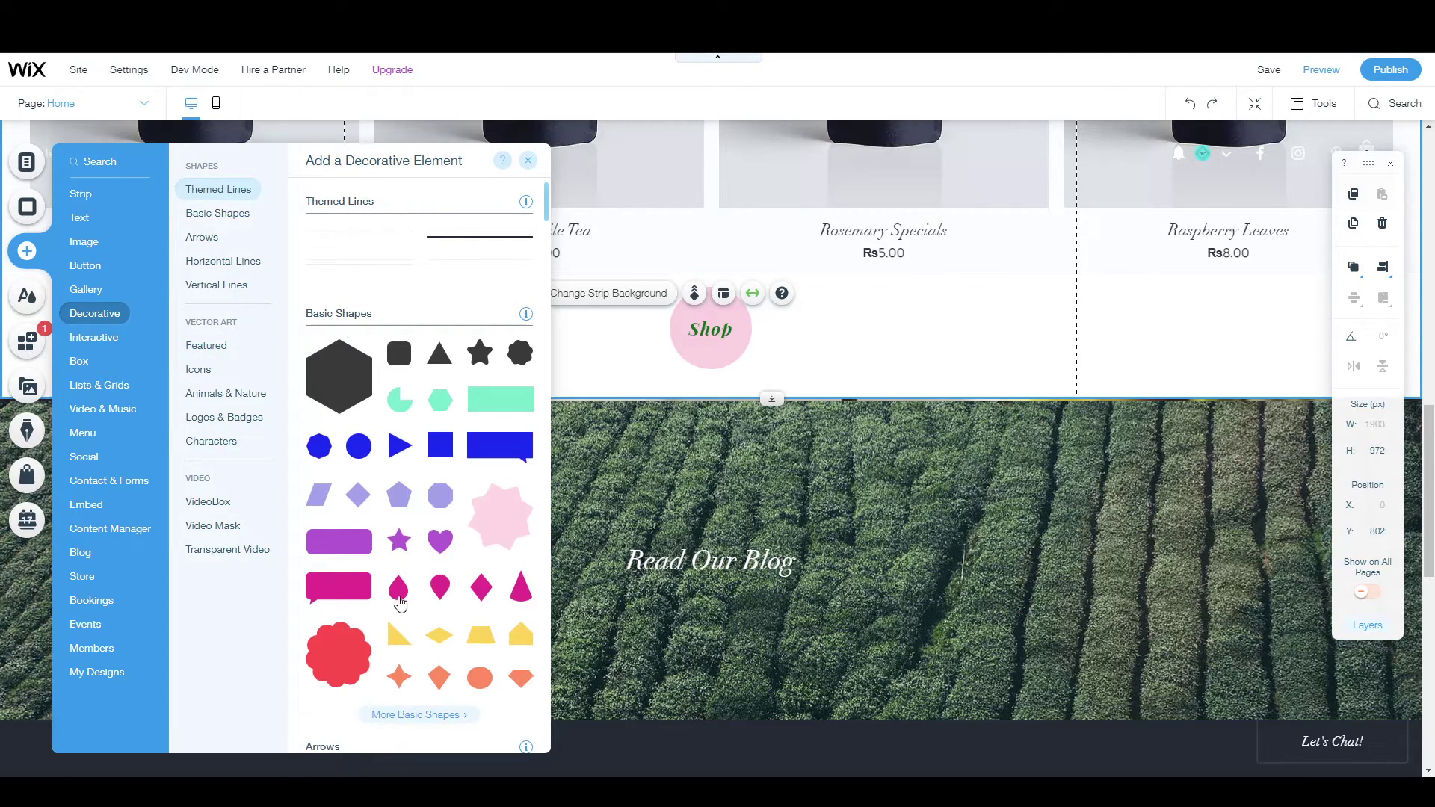
scroll(412, 563, "down", 1)
scroll(411, 563, "down", 10)
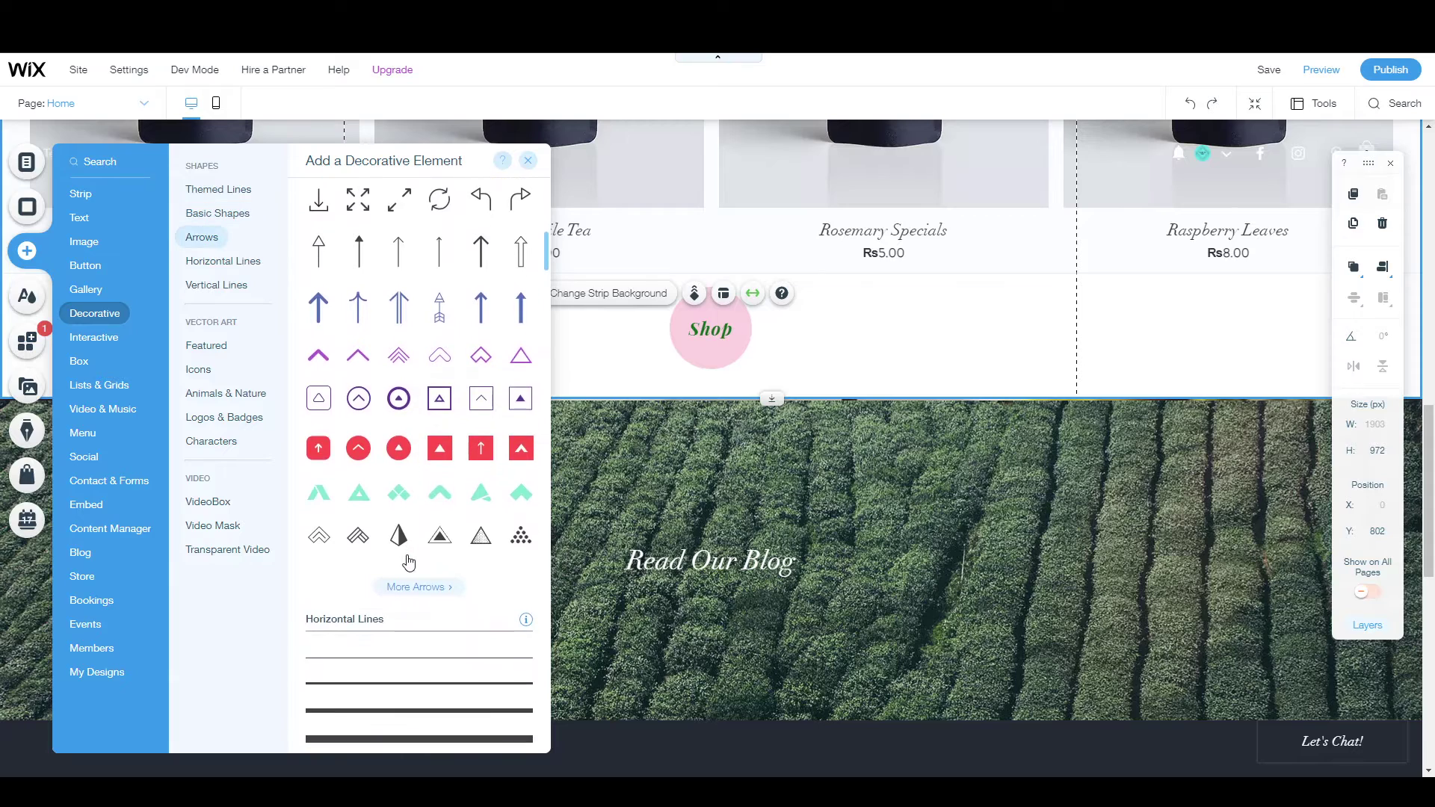
left_click(227, 193)
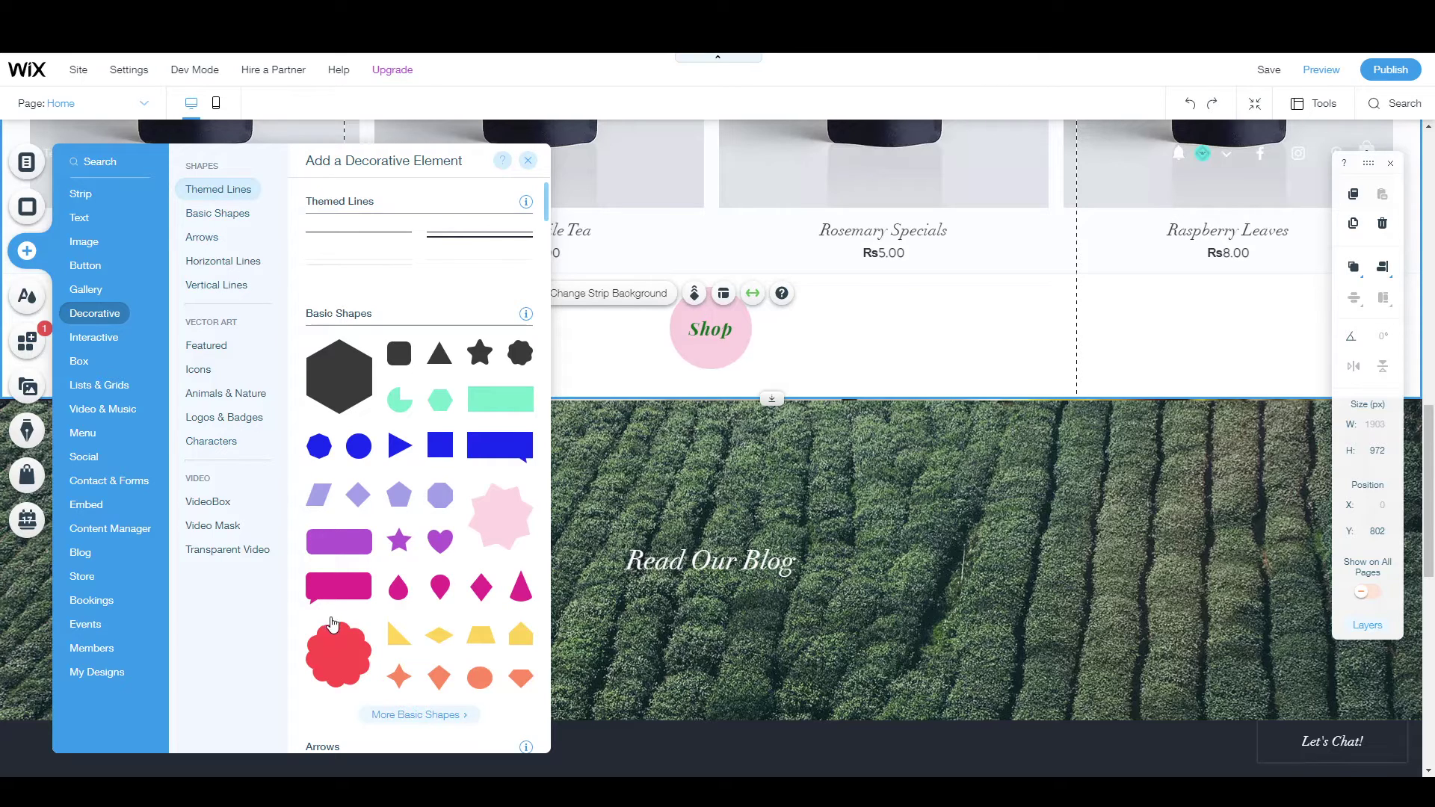
left_click(207, 347)
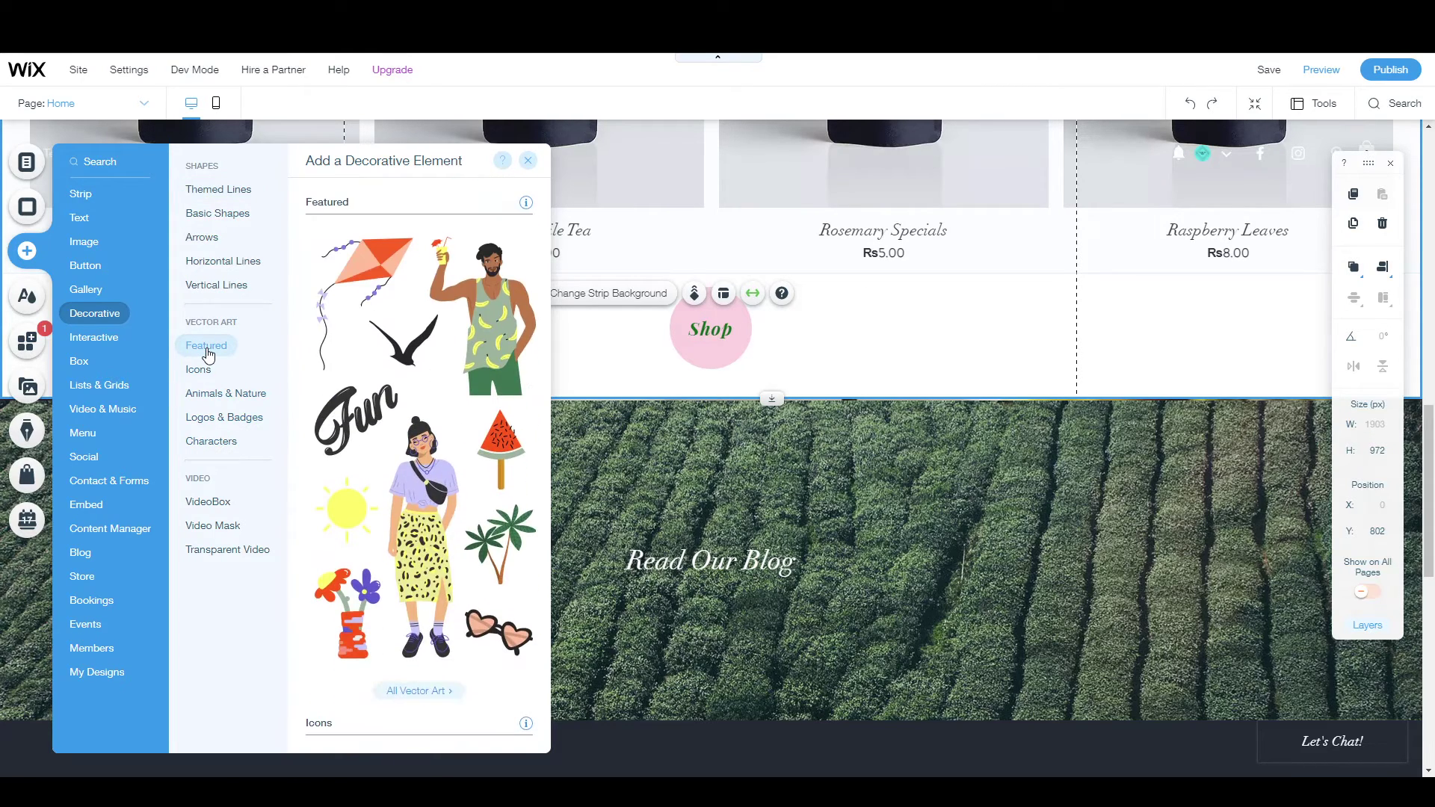
scroll(375, 528, "down", 1)
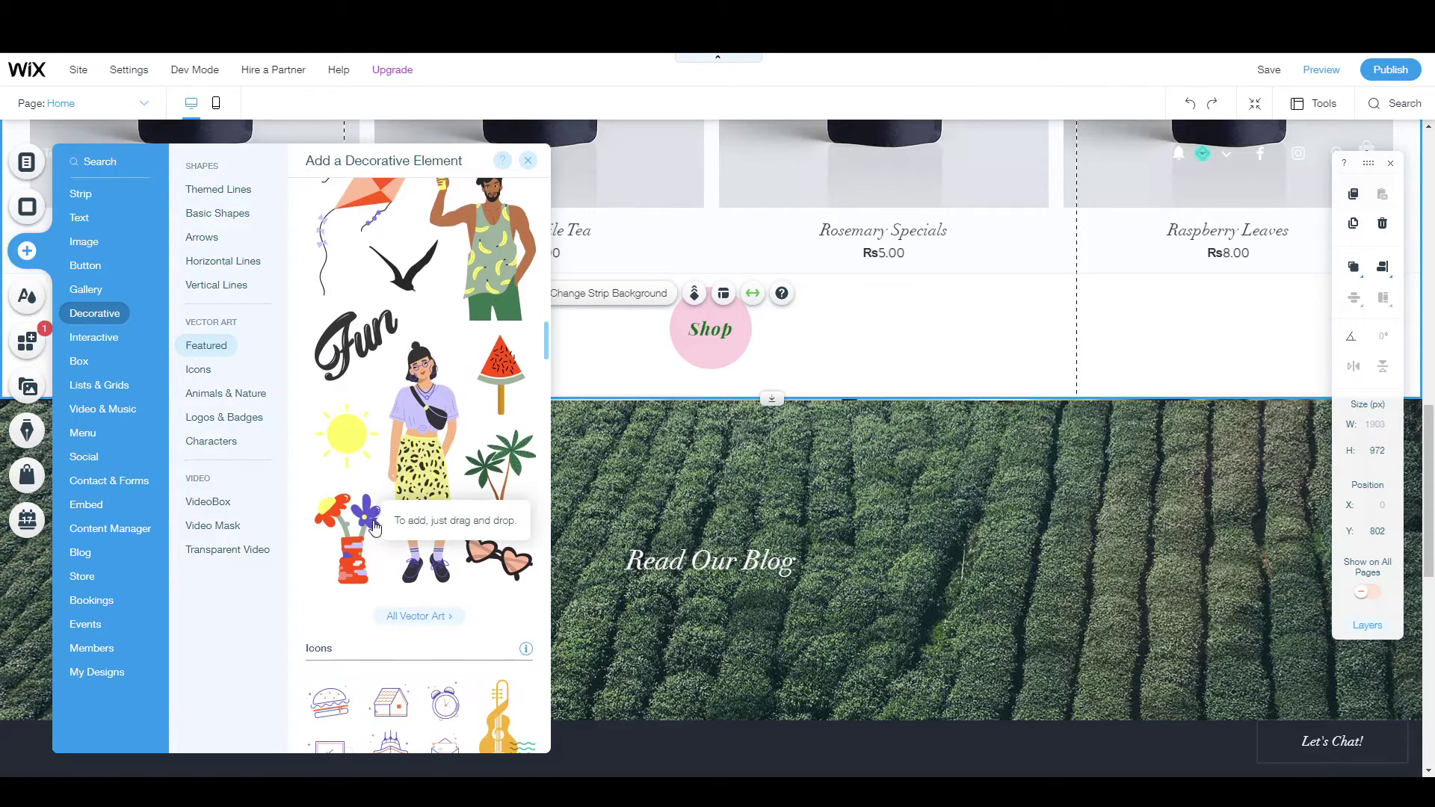
scroll(376, 524, "up", 4)
scroll(378, 521, "down", 1)
scroll(376, 519, "down", 3)
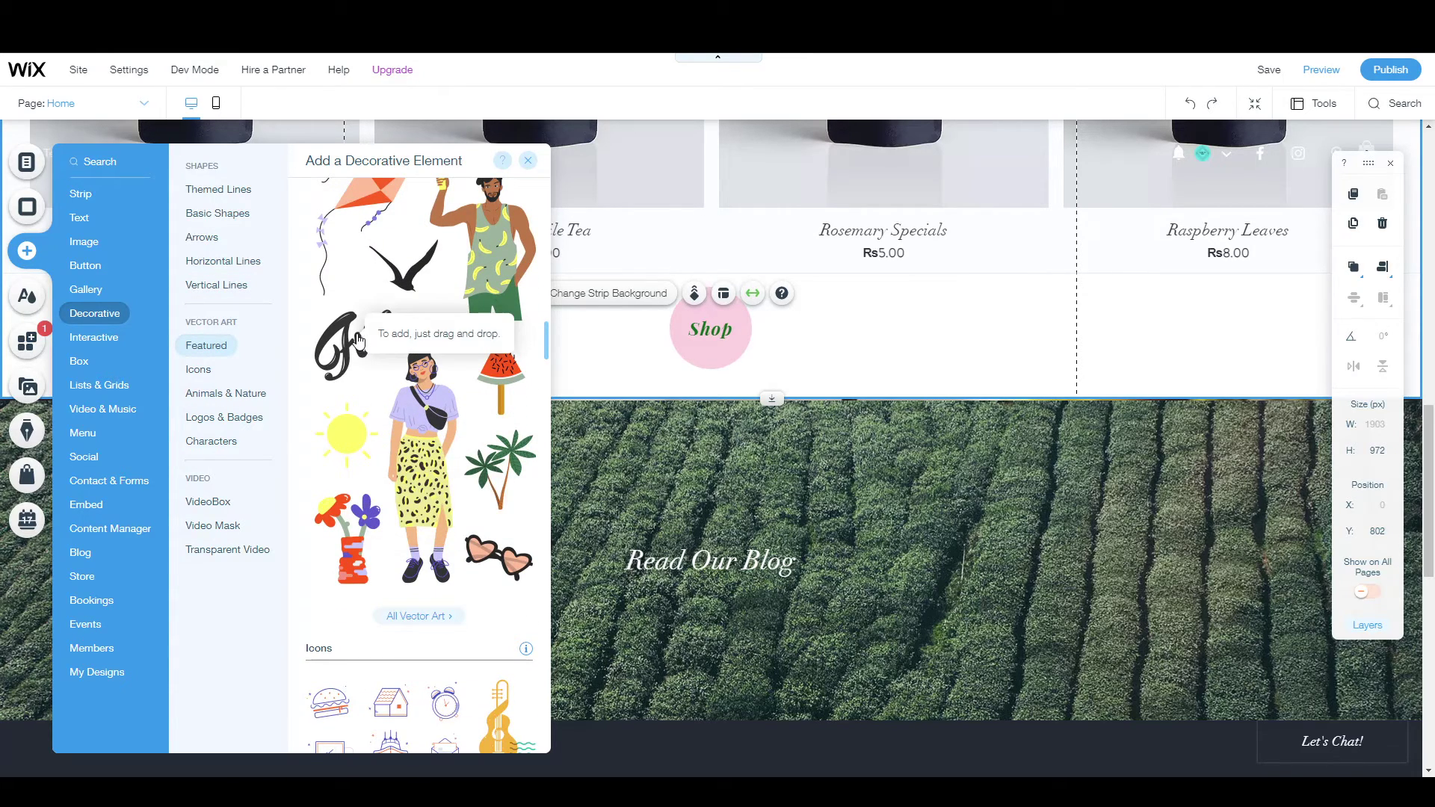
left_click_drag(357, 340, 679, 312)
left_click(882, 326)
left_click(519, 336)
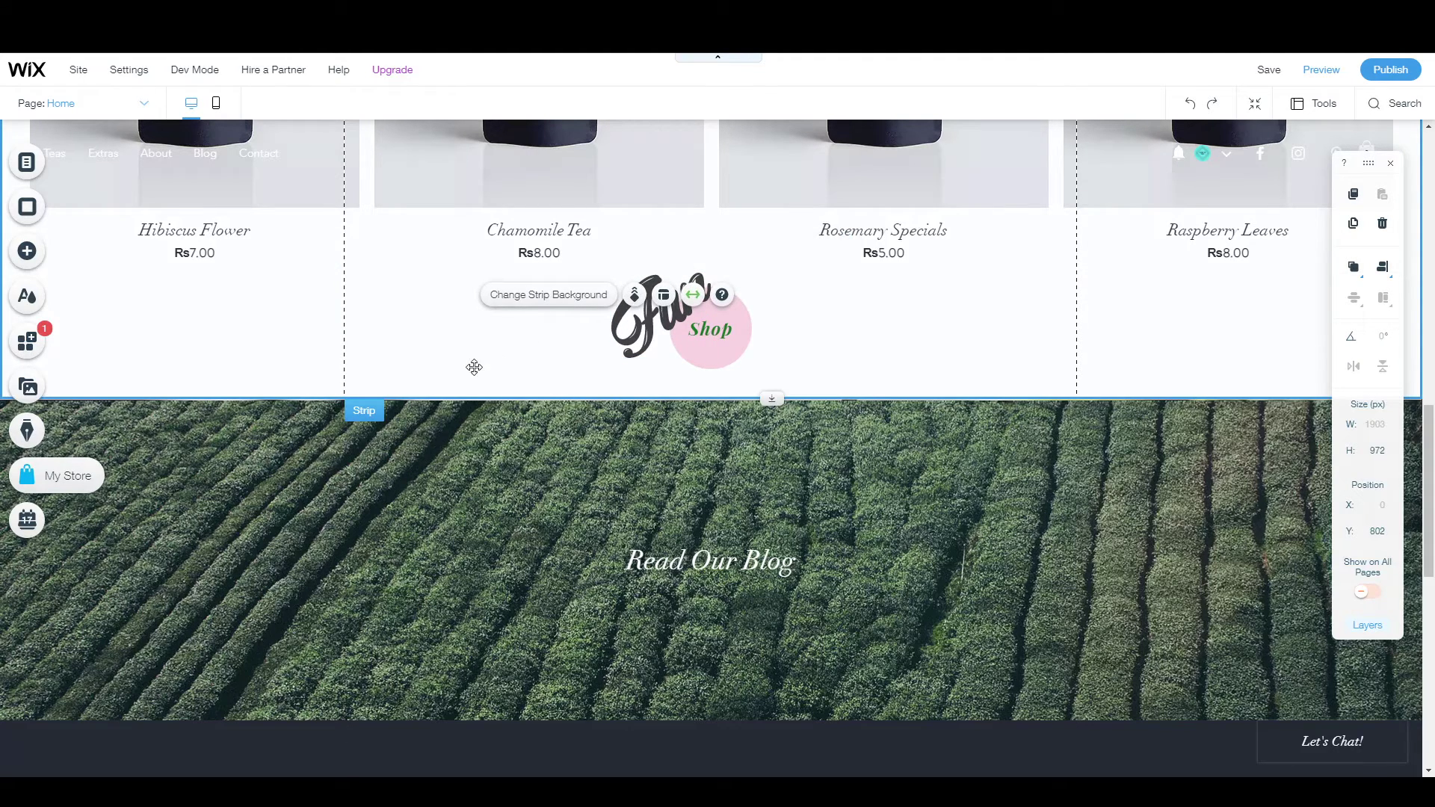
Open the "Read Our Blog" heading's text for editing, leave it and select the tea field strip behind it.
scroll(441, 363, "down", 3)
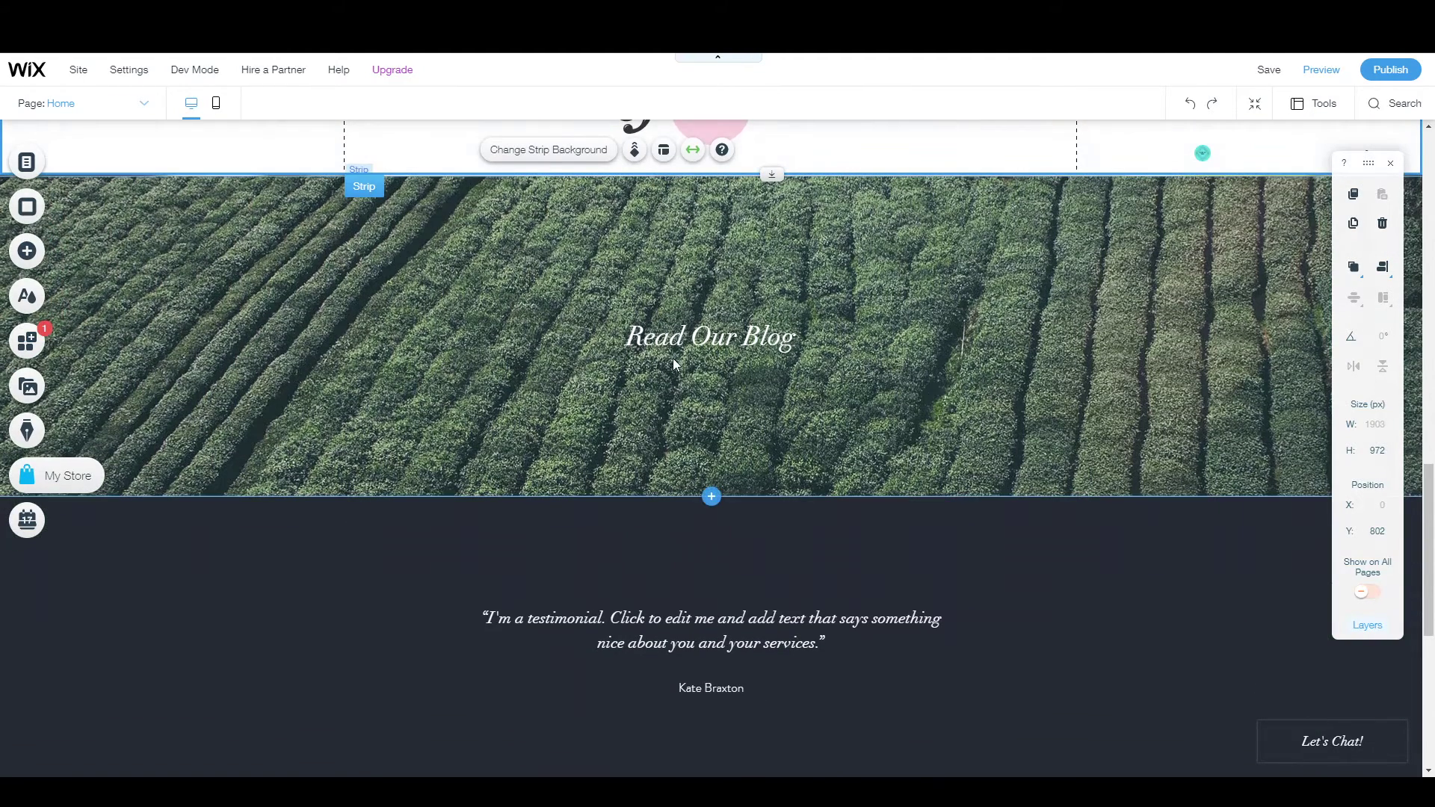
double_click(687, 339)
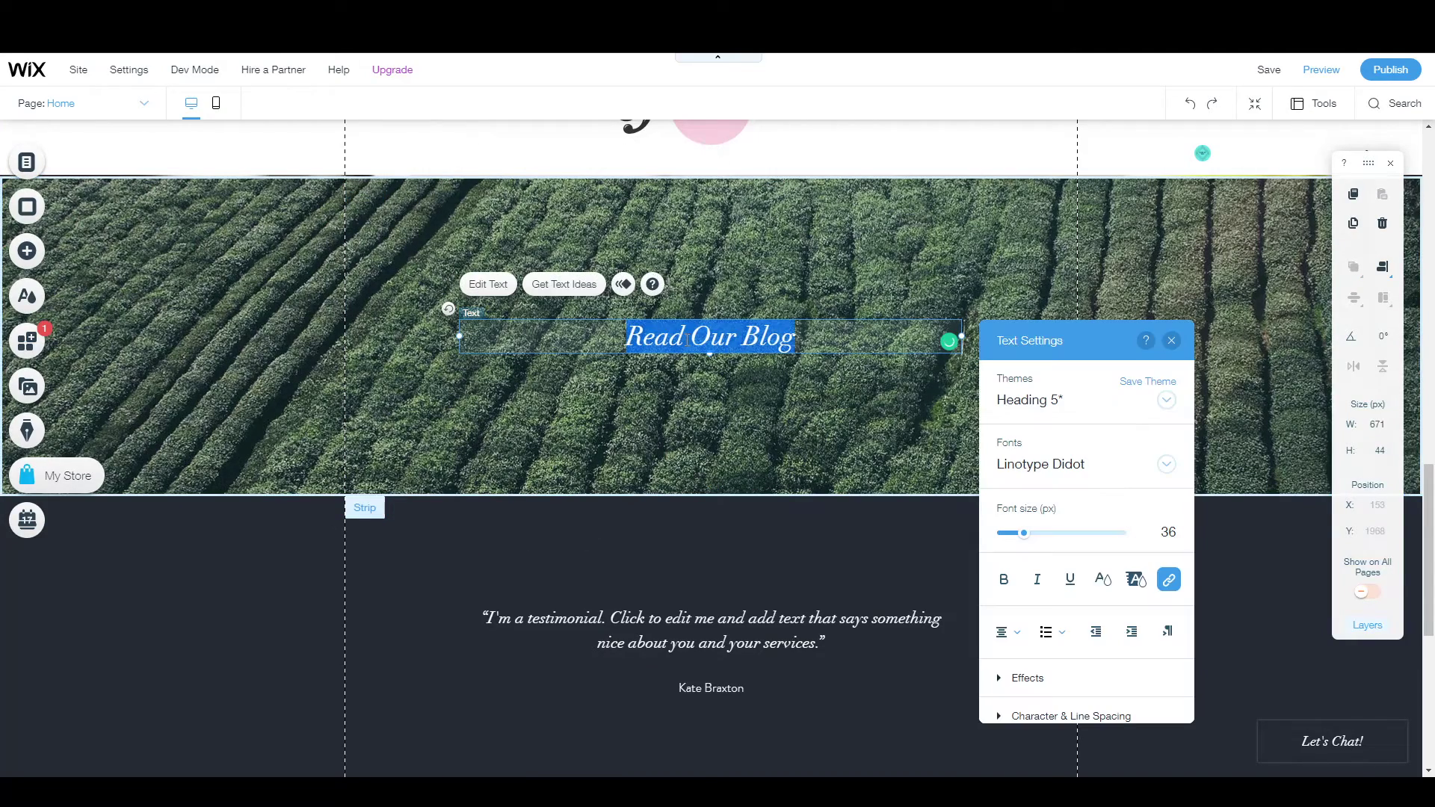
left_click(546, 464)
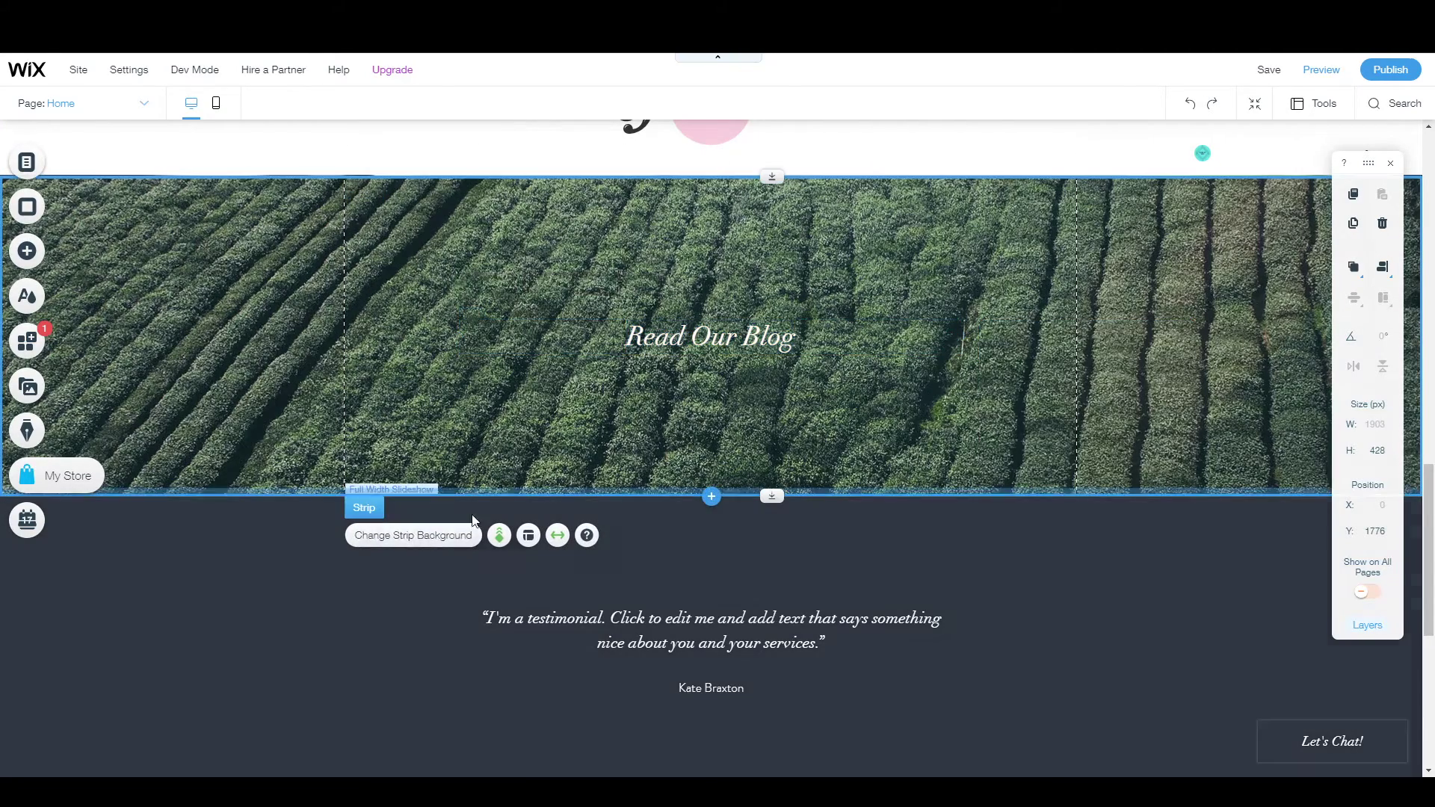
Look through the site's page list, the FAQ page's options, the signup and login forms and the store pages.
scroll(320, 412, "up", 15)
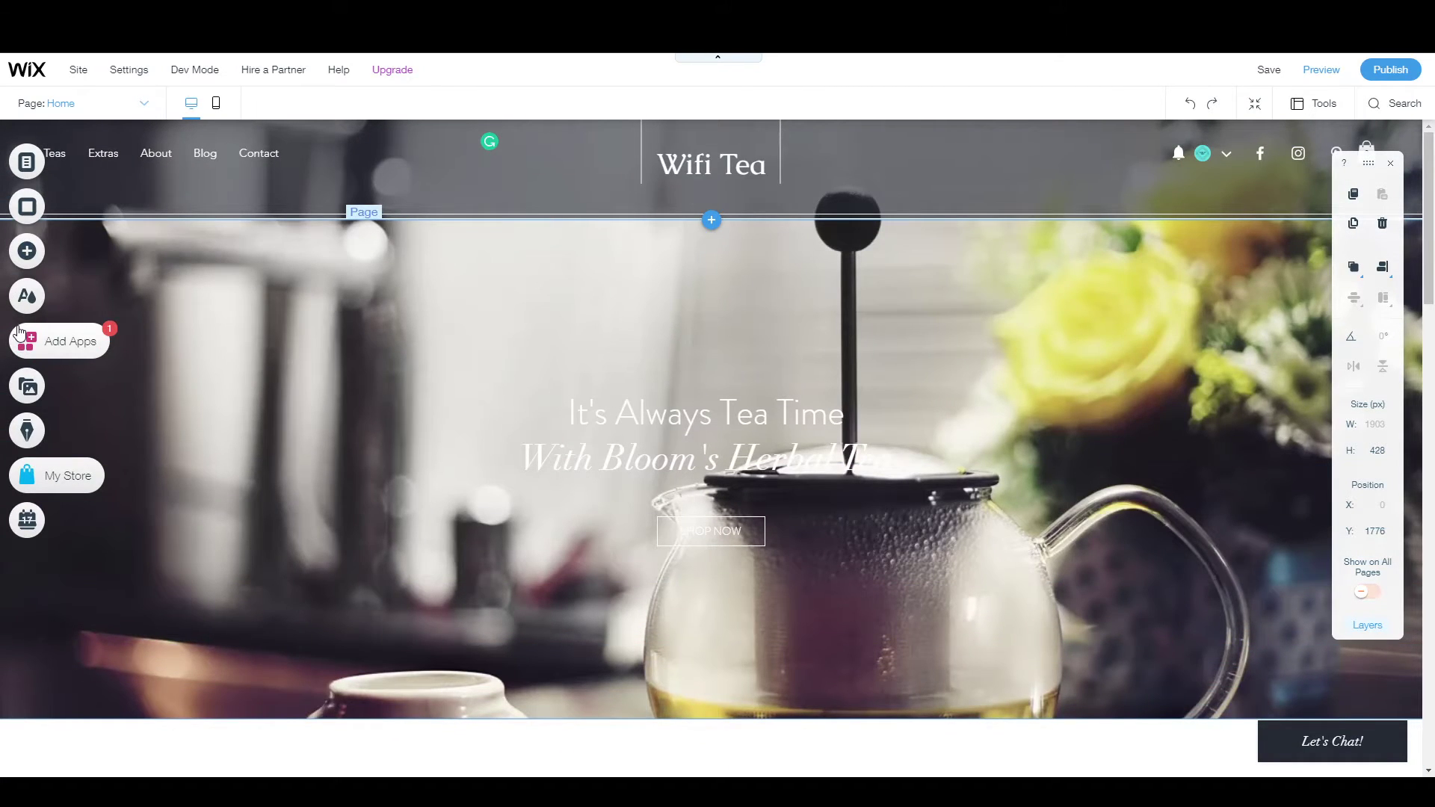
left_click(34, 165)
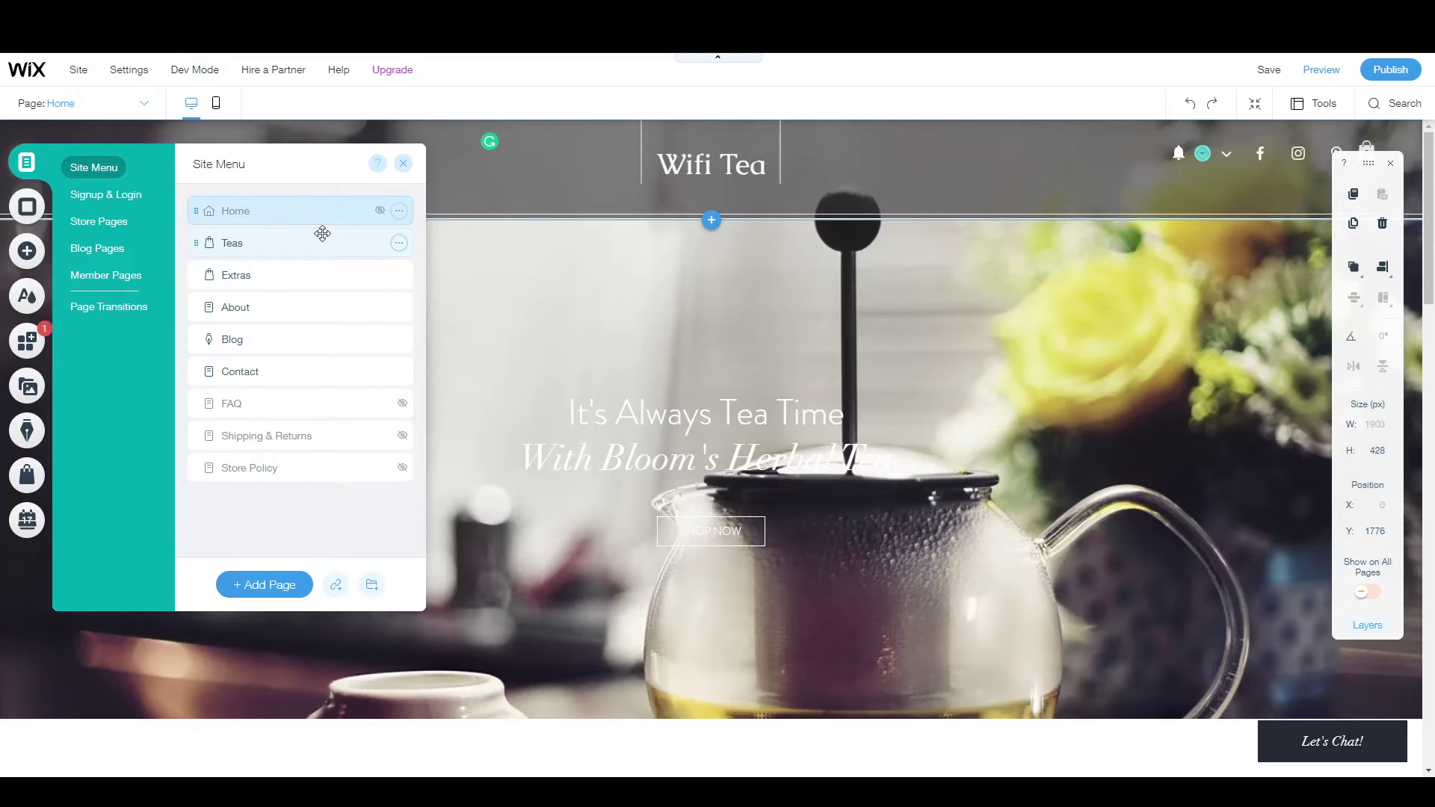
left_click(399, 405)
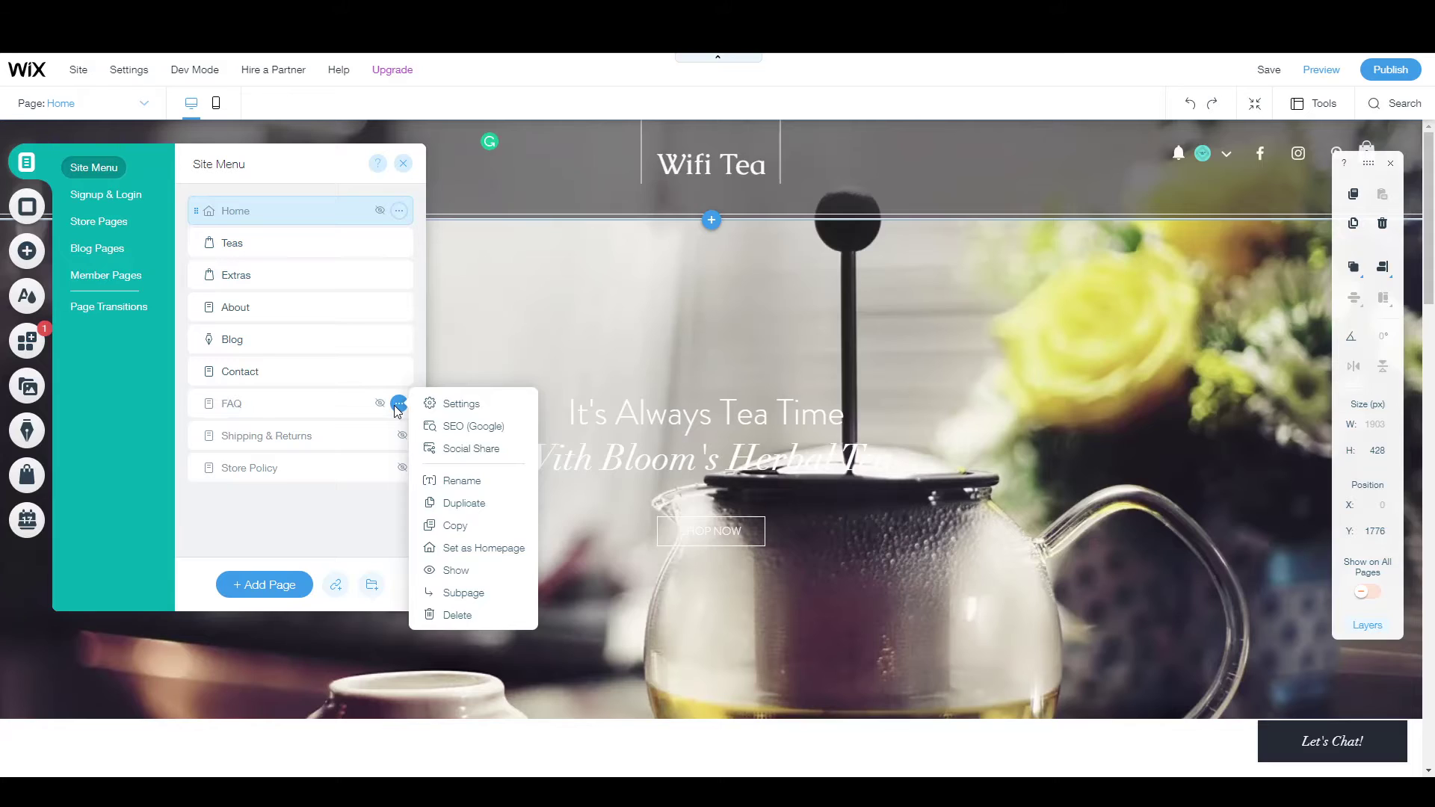
left_click(399, 406)
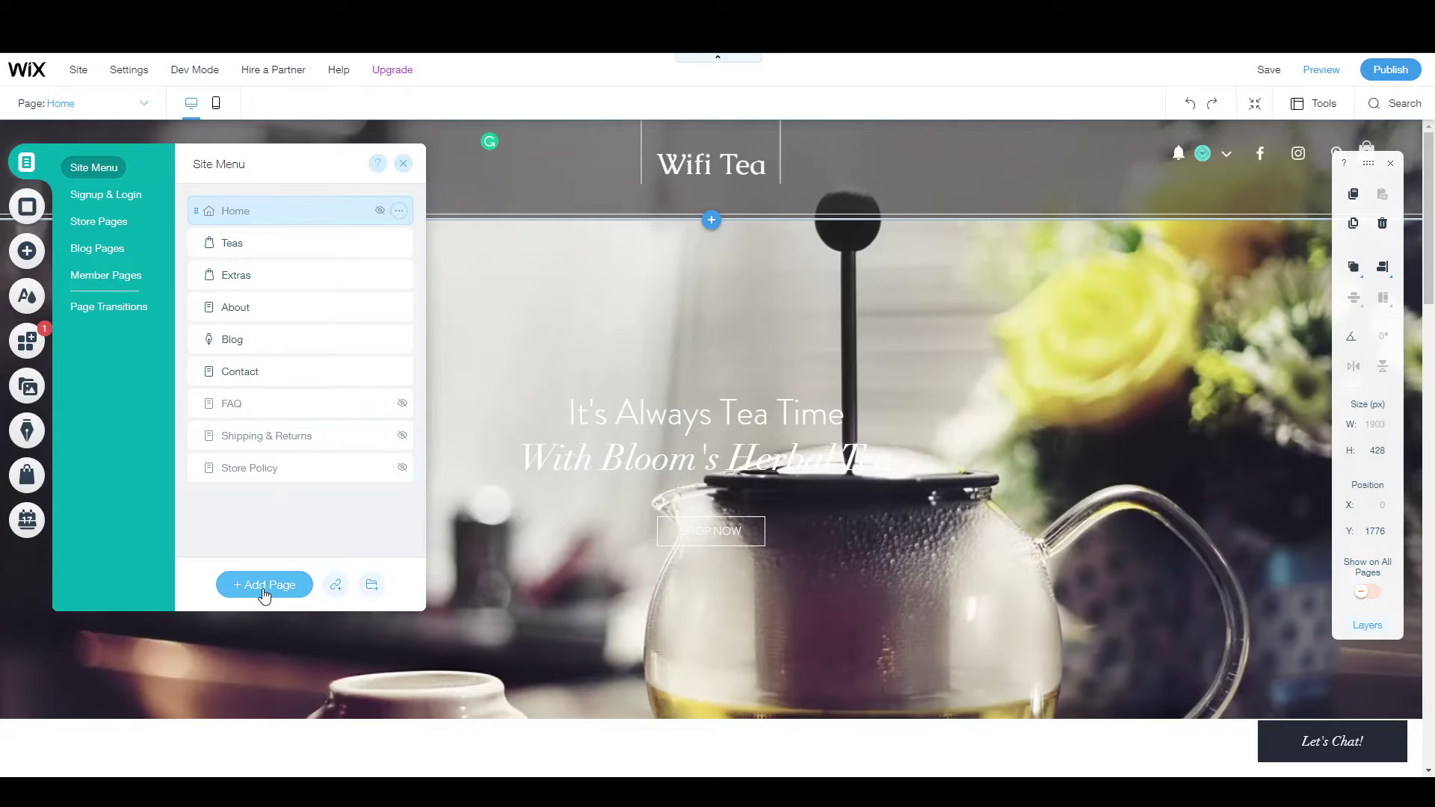
left_click(105, 195)
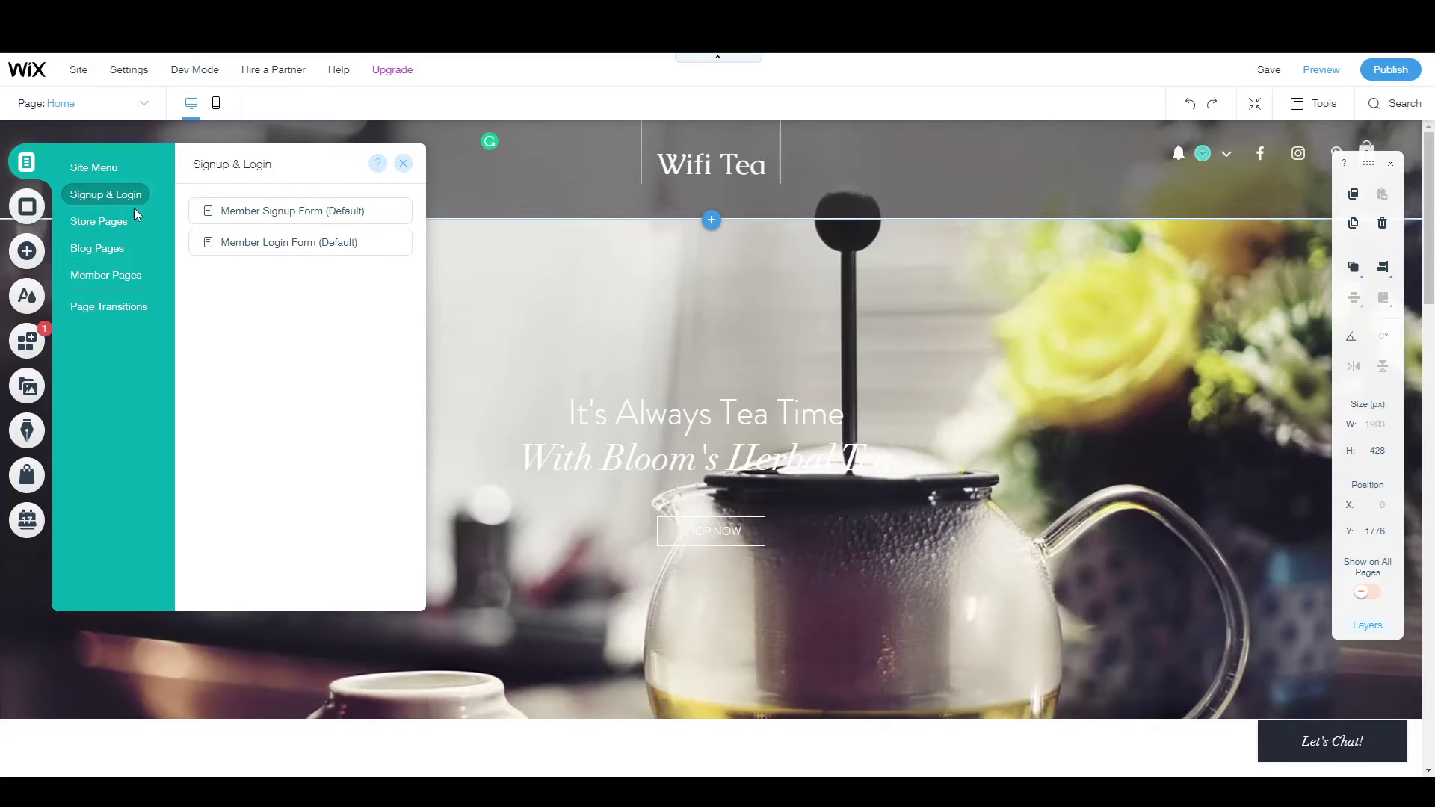
left_click(114, 222)
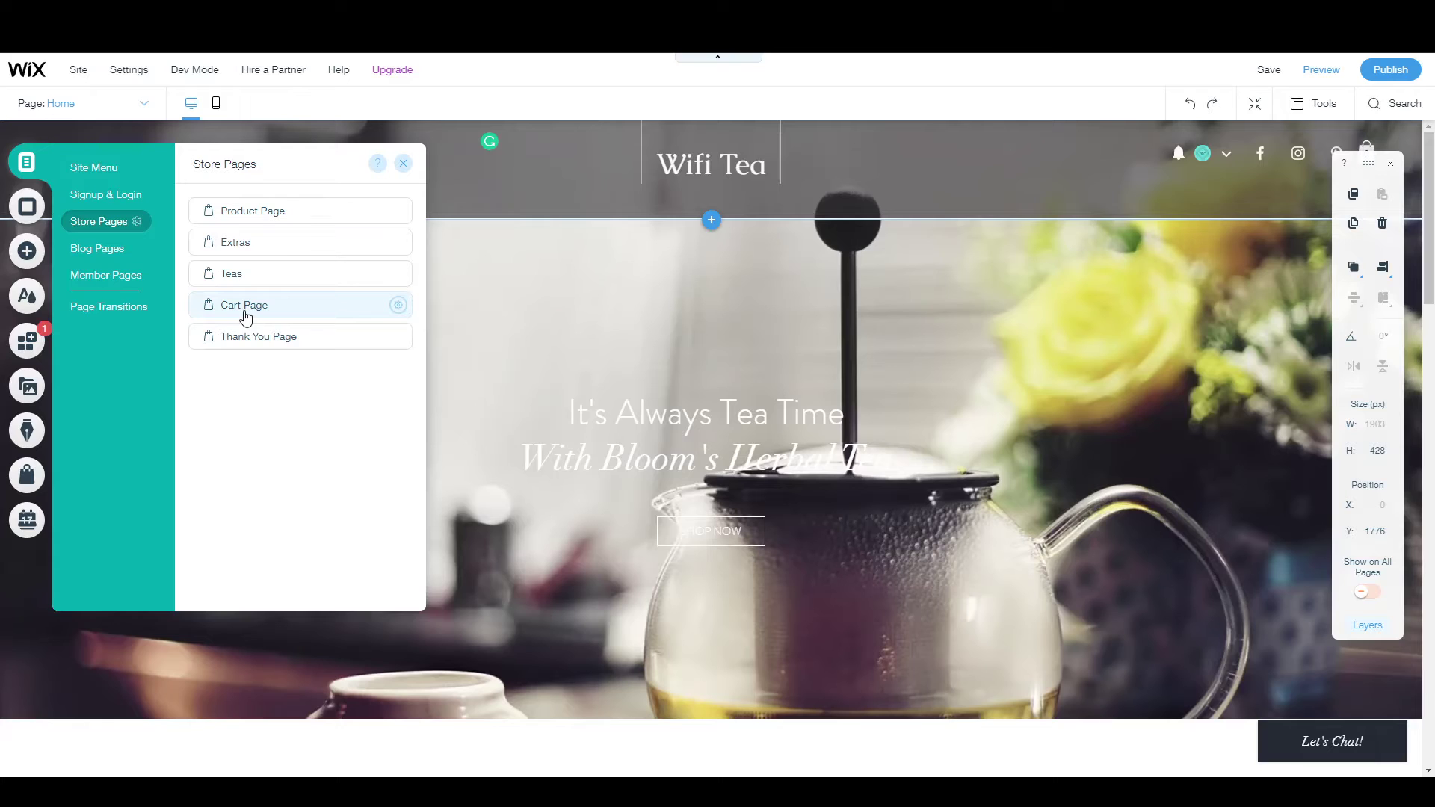
Review the page background and site color options, browse the recommended and trending apps in the App Market, and close it.
left_click(25, 210)
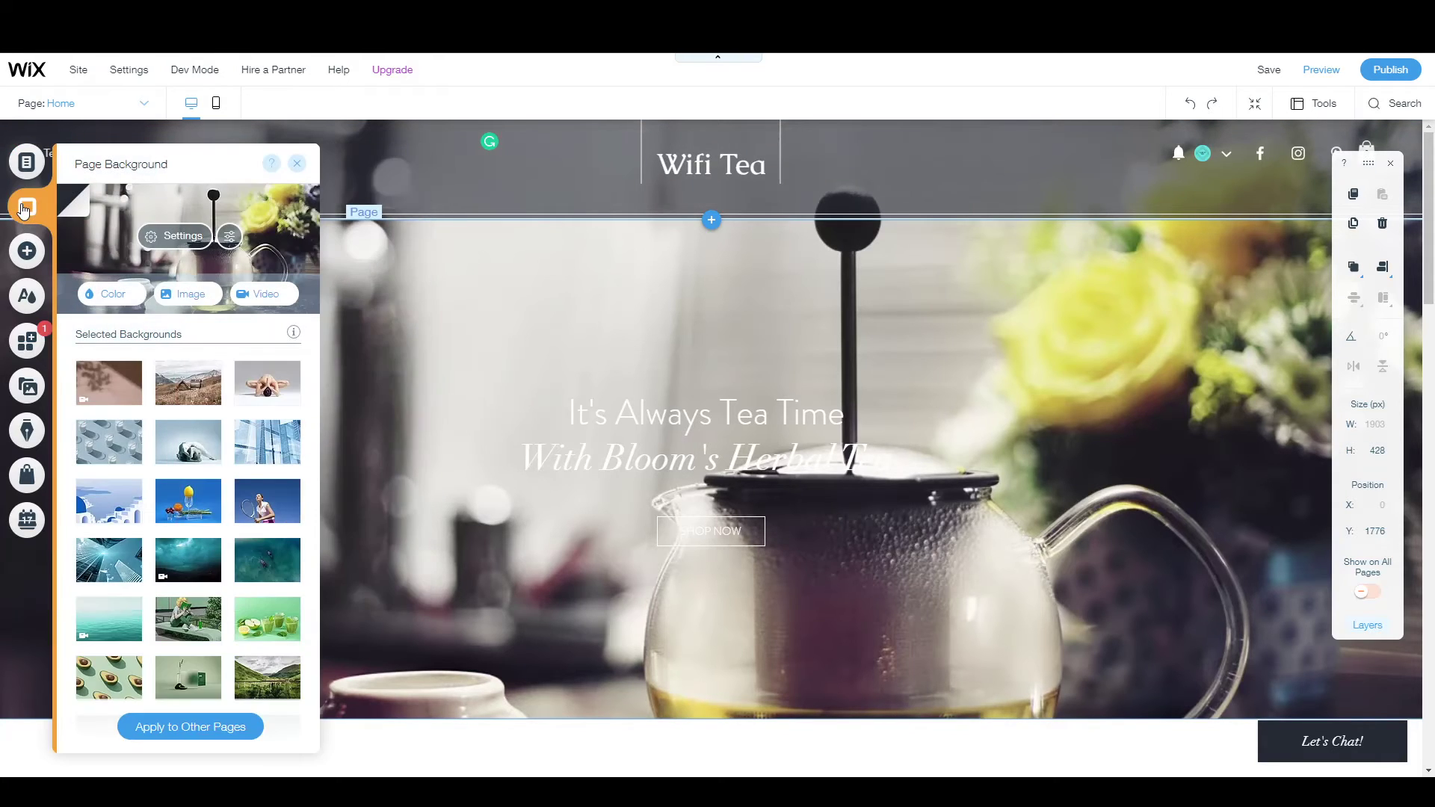
left_click(29, 296)
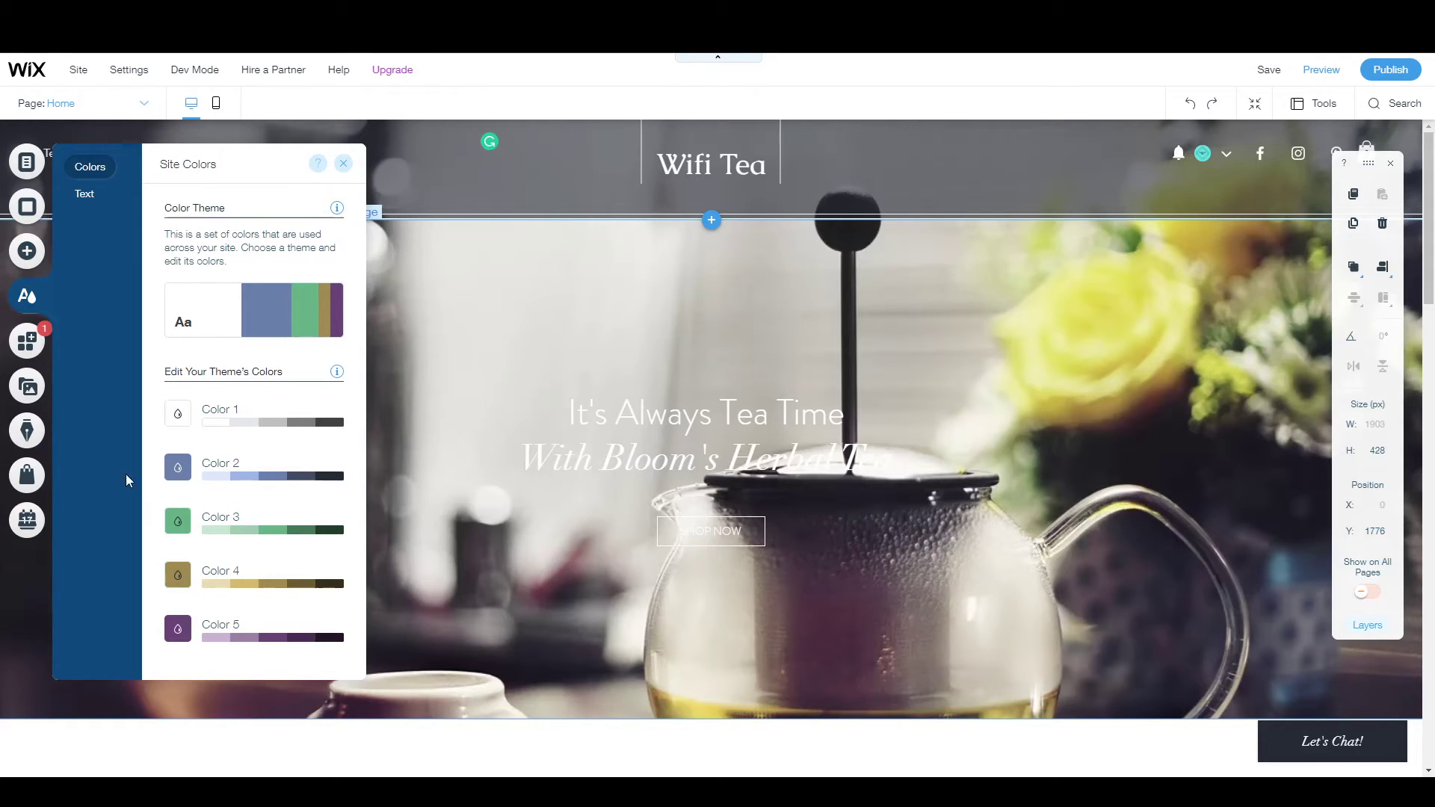
left_click(25, 345)
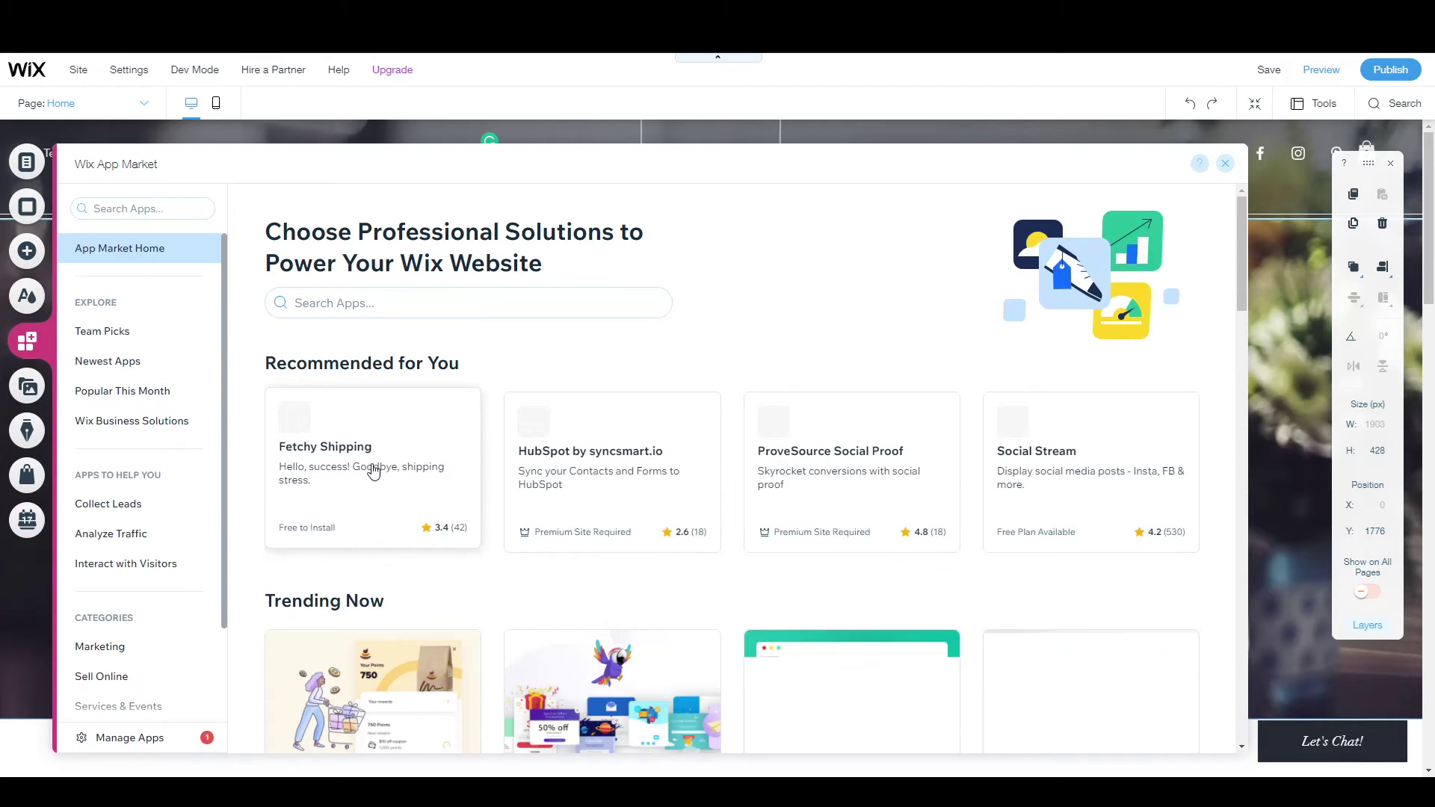
scroll(497, 471, "down", 3)
scroll(497, 489, "down", 2)
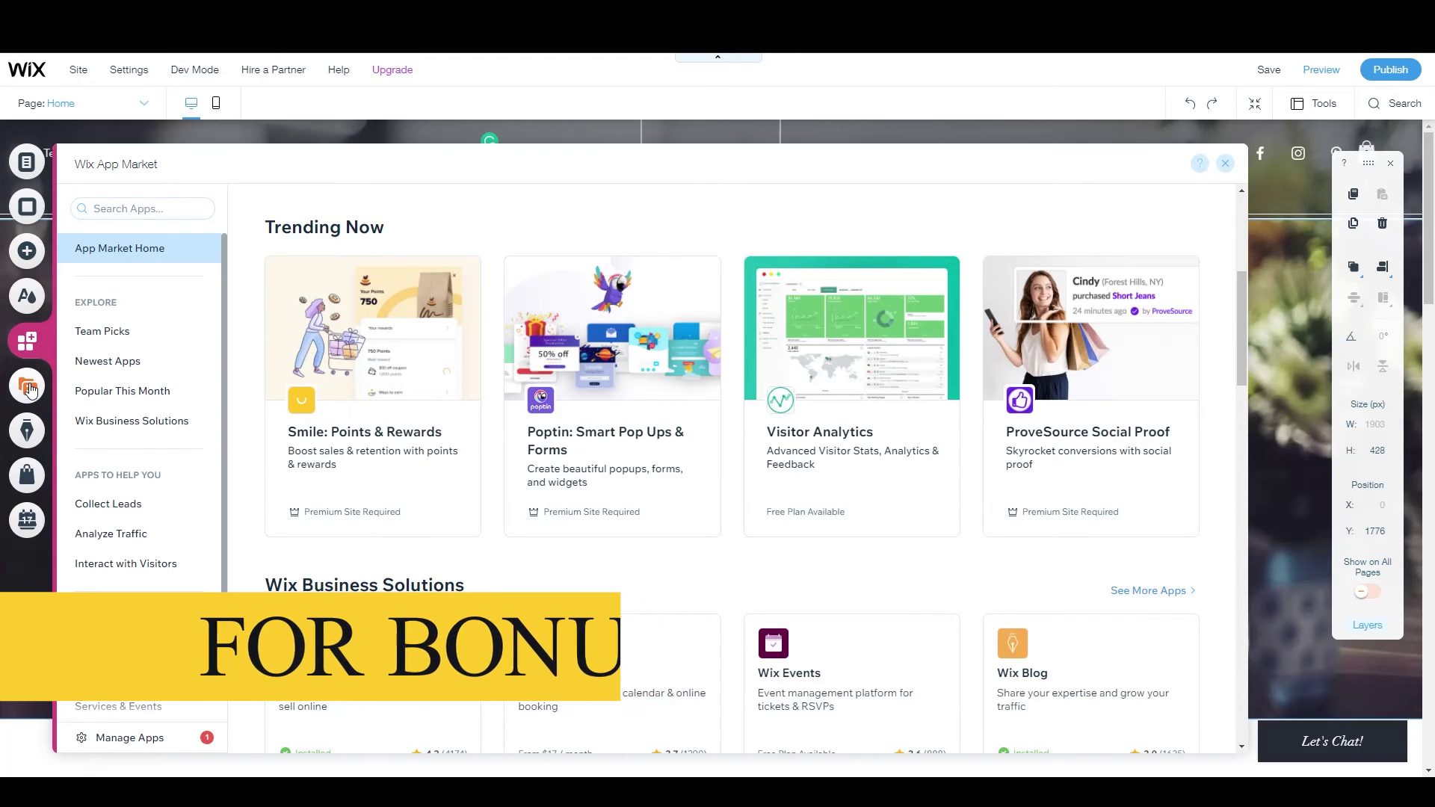
left_click(1226, 164)
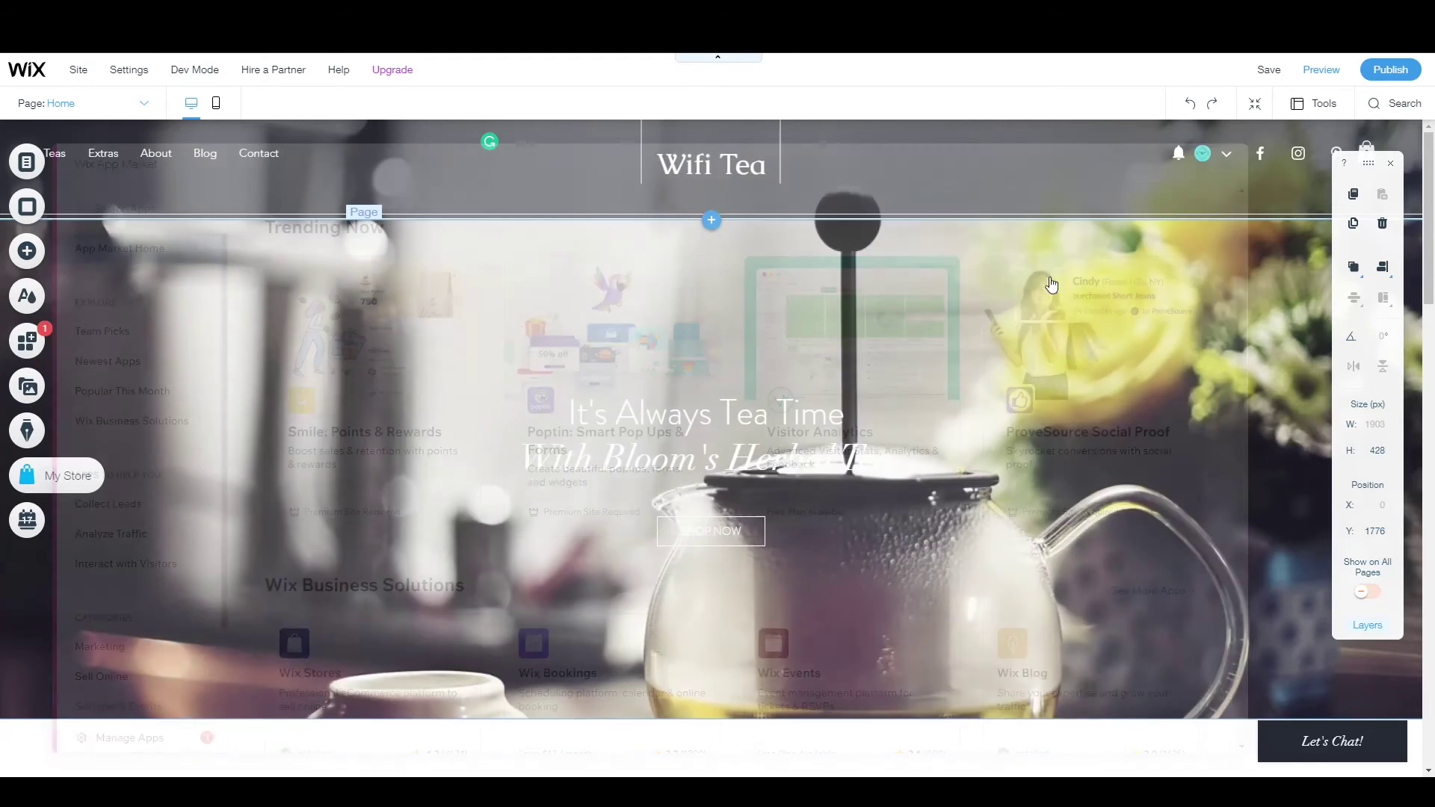
Unpin the social bar from the screen and move it below the notification and account icons in the header, to about X 1079, Y 75.
left_click(1281, 155)
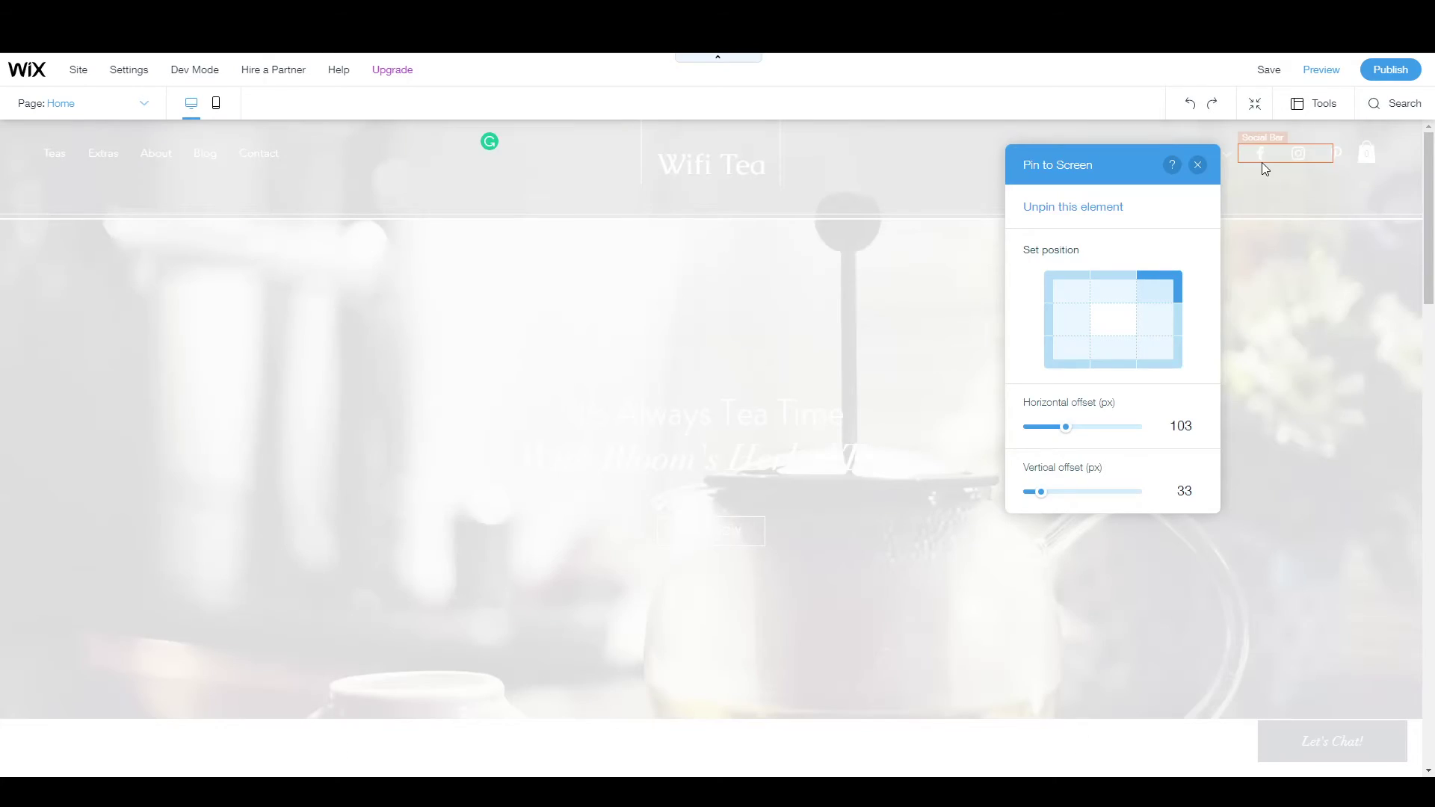
left_click(1263, 167)
left_click(1098, 210)
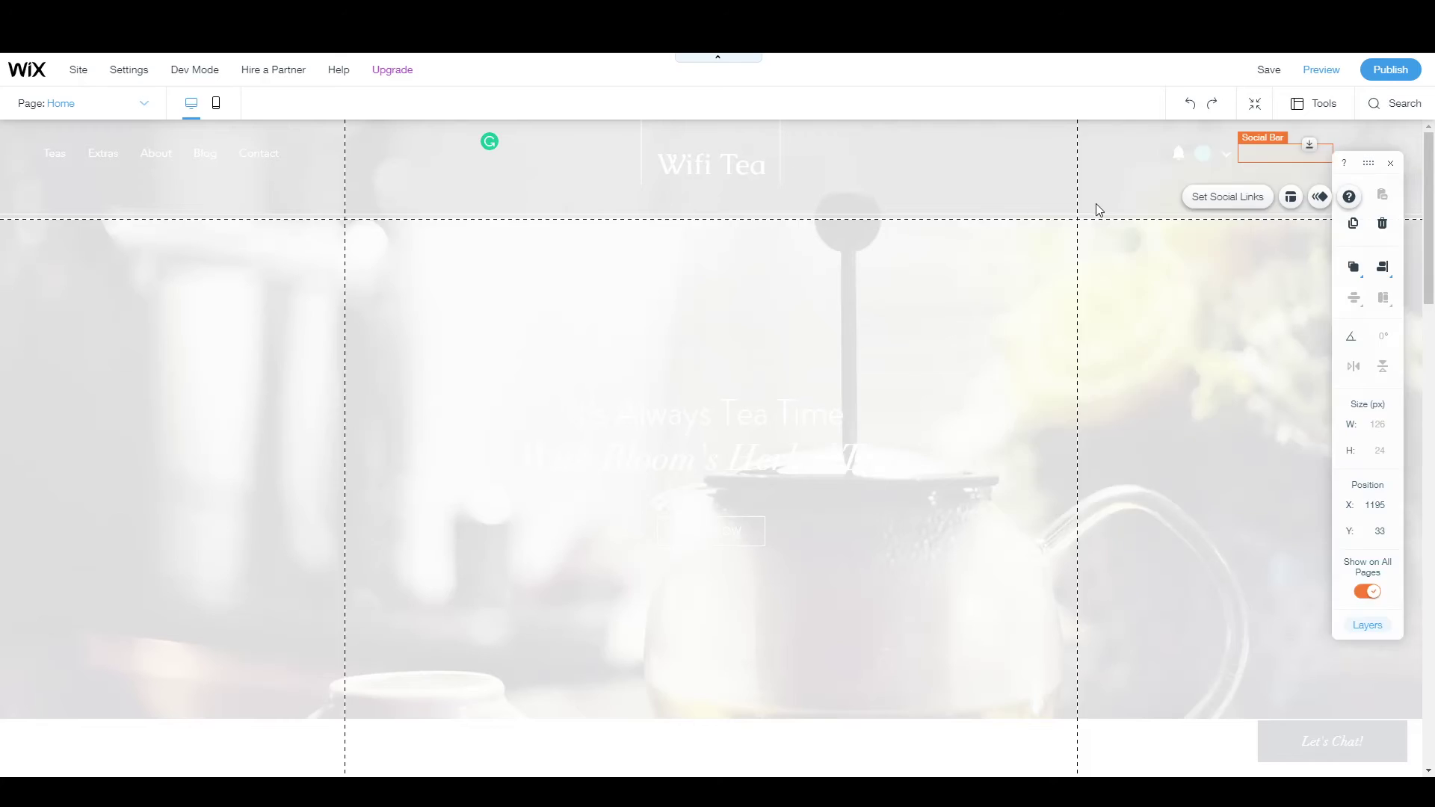
left_click_drag(1271, 156, 1183, 187)
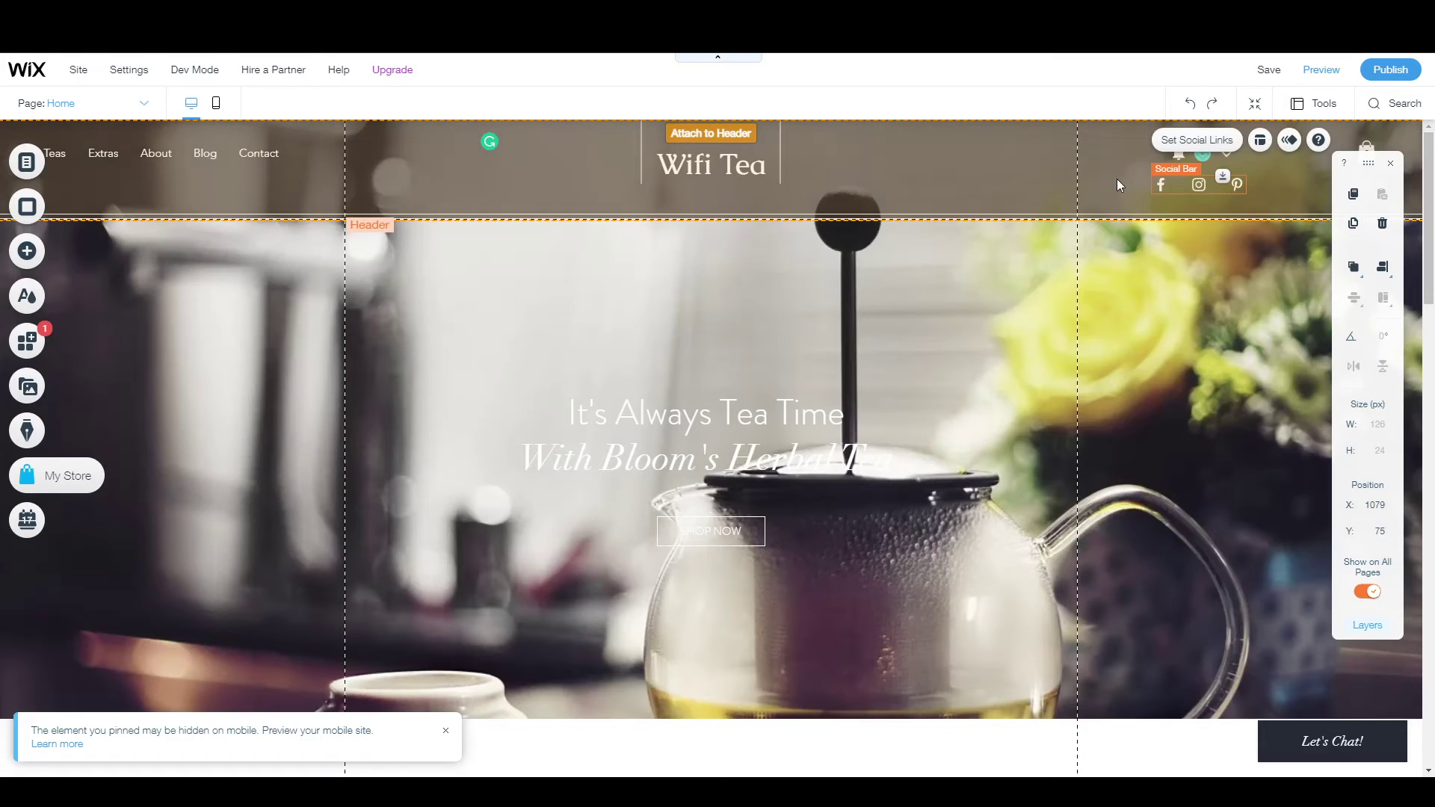
left_click(1084, 204)
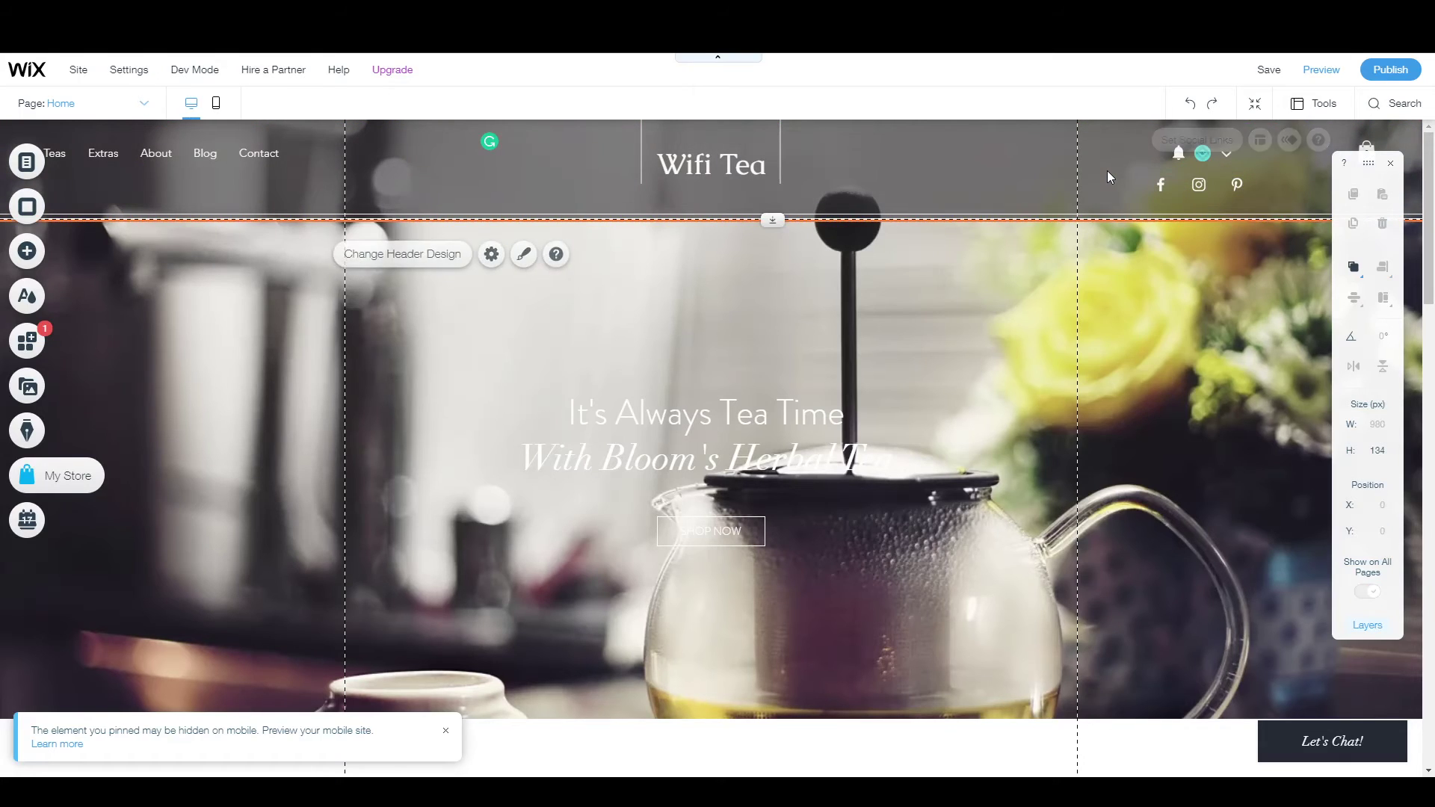
Move the hero's two text lines and "SHOP NOW" button up and left, the second line to about X -11, Y 254, the button to X 331, Y 375.
left_click(644, 460)
left_click(656, 417)
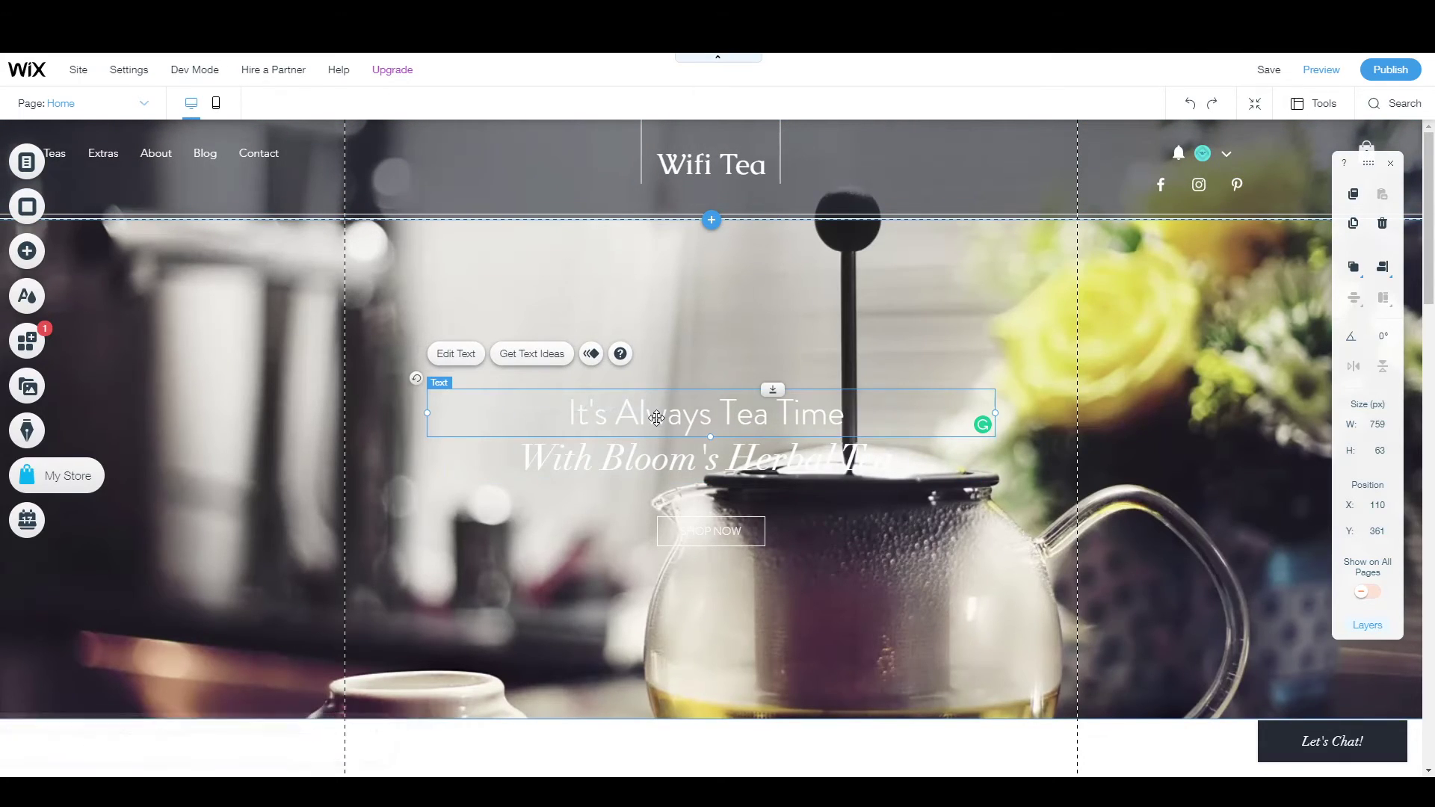
left_click_drag(656, 417, 476, 285)
left_click_drag(649, 461, 543, 336)
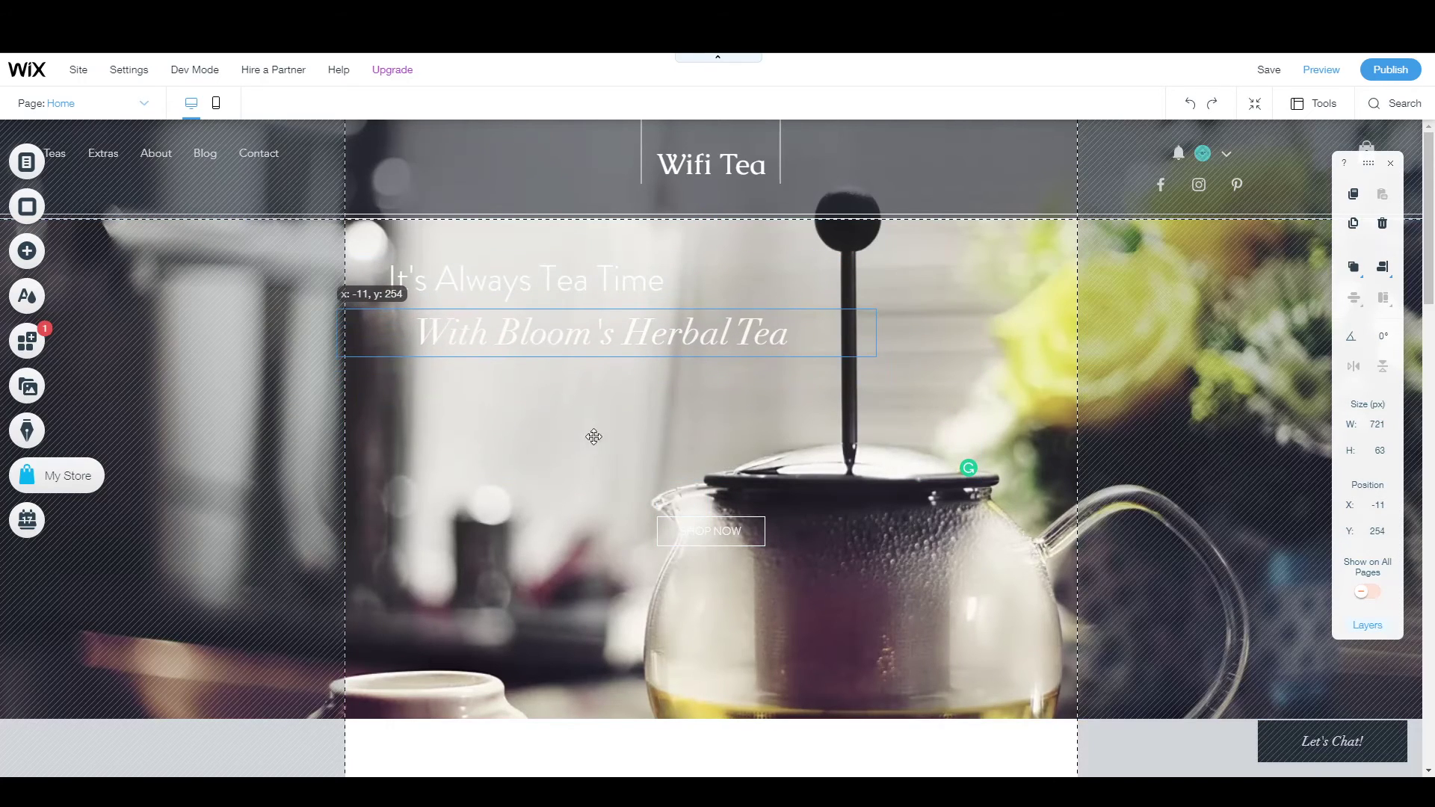
left_click_drag(700, 526, 636, 410)
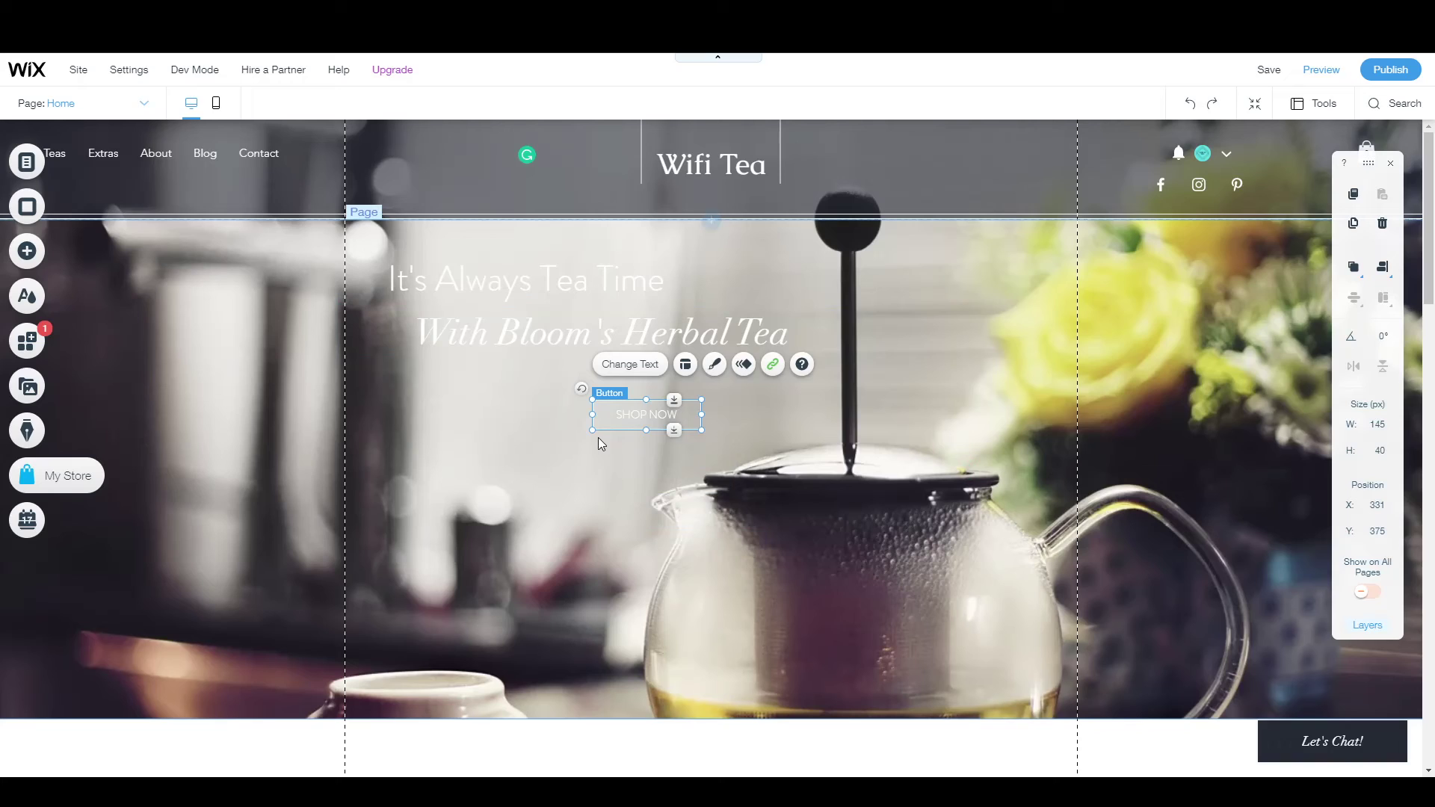
Try several preset designs on the hero's "SHOP NOW" button and apply the pink "SALE" style.
left_click(714, 364)
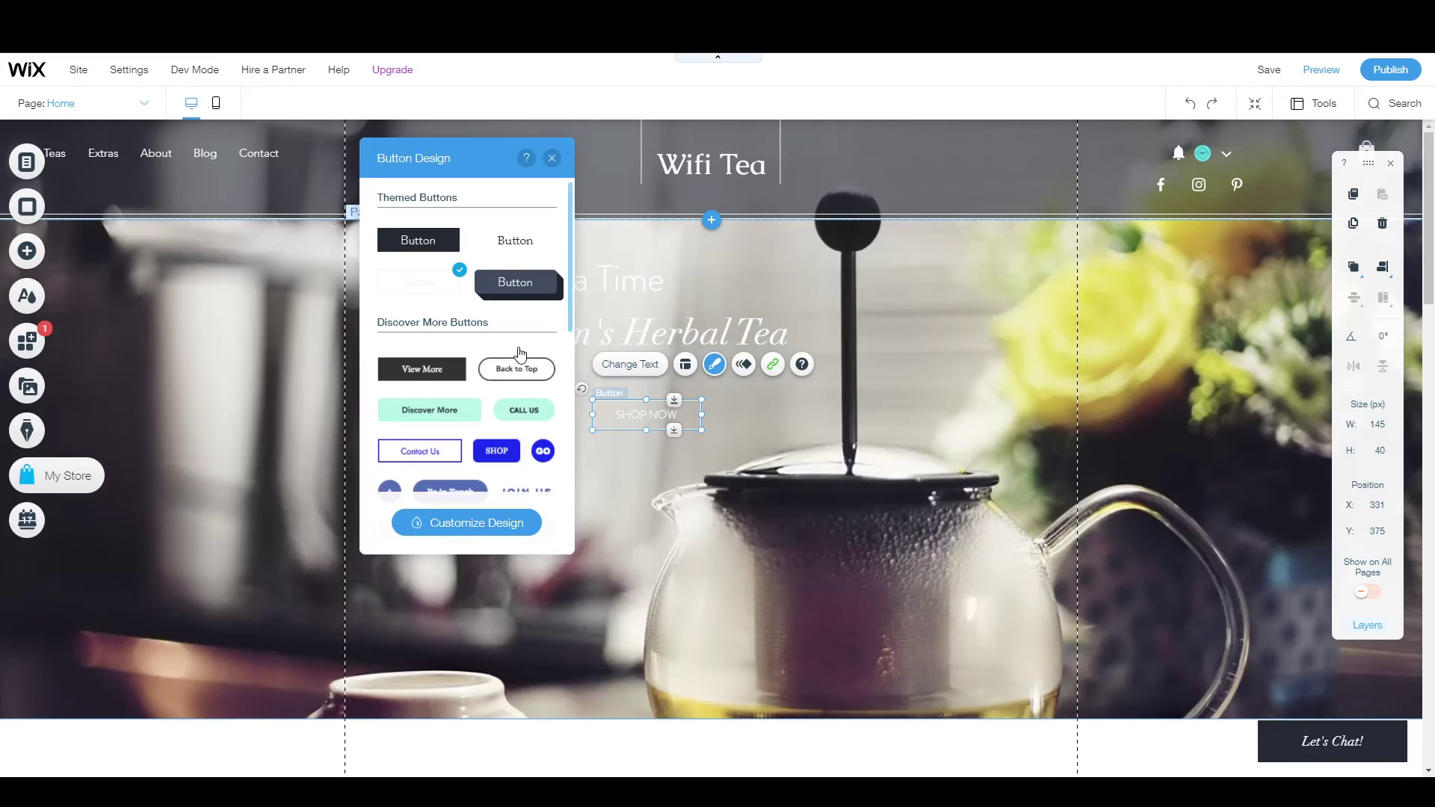
left_click(524, 291)
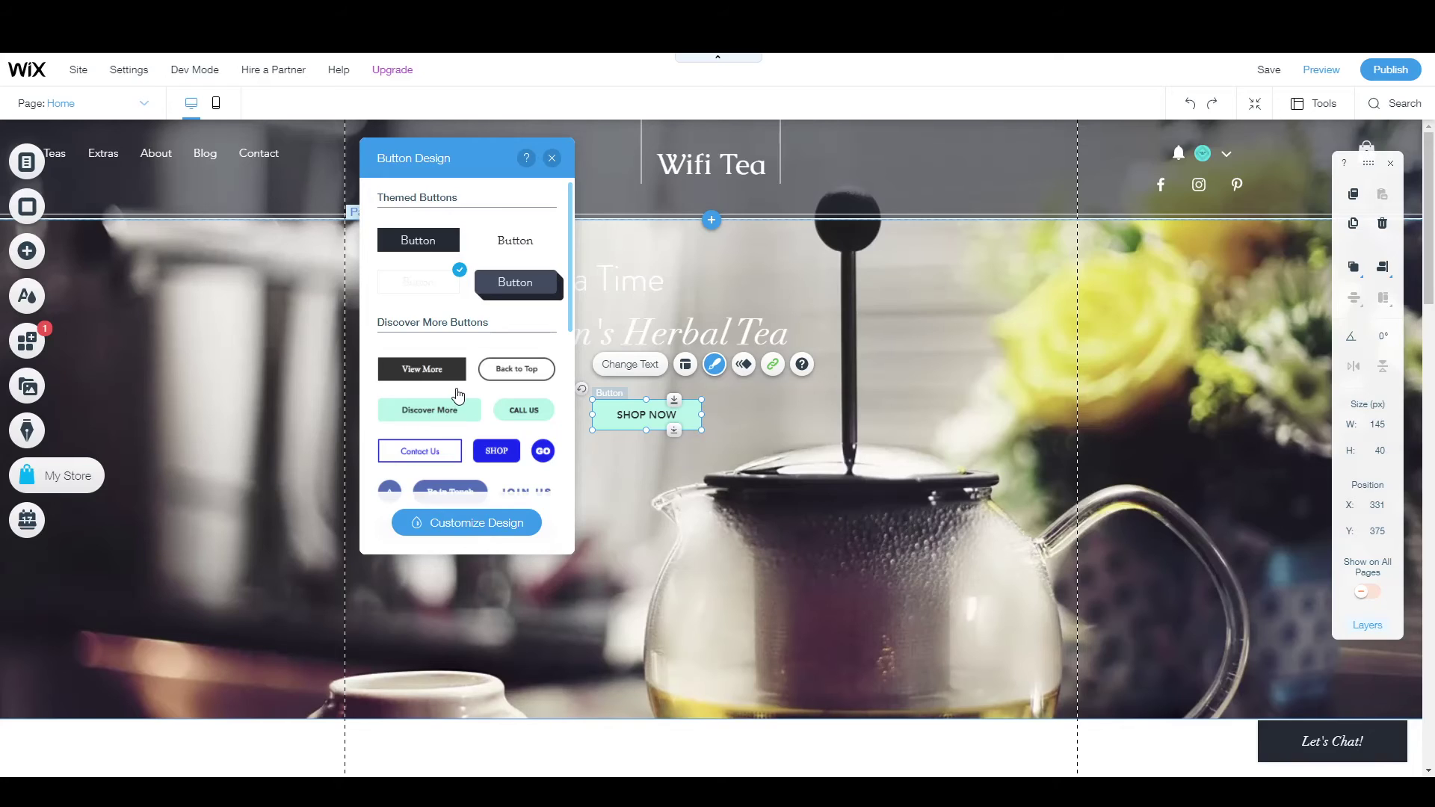
scroll(448, 396, "down", 3)
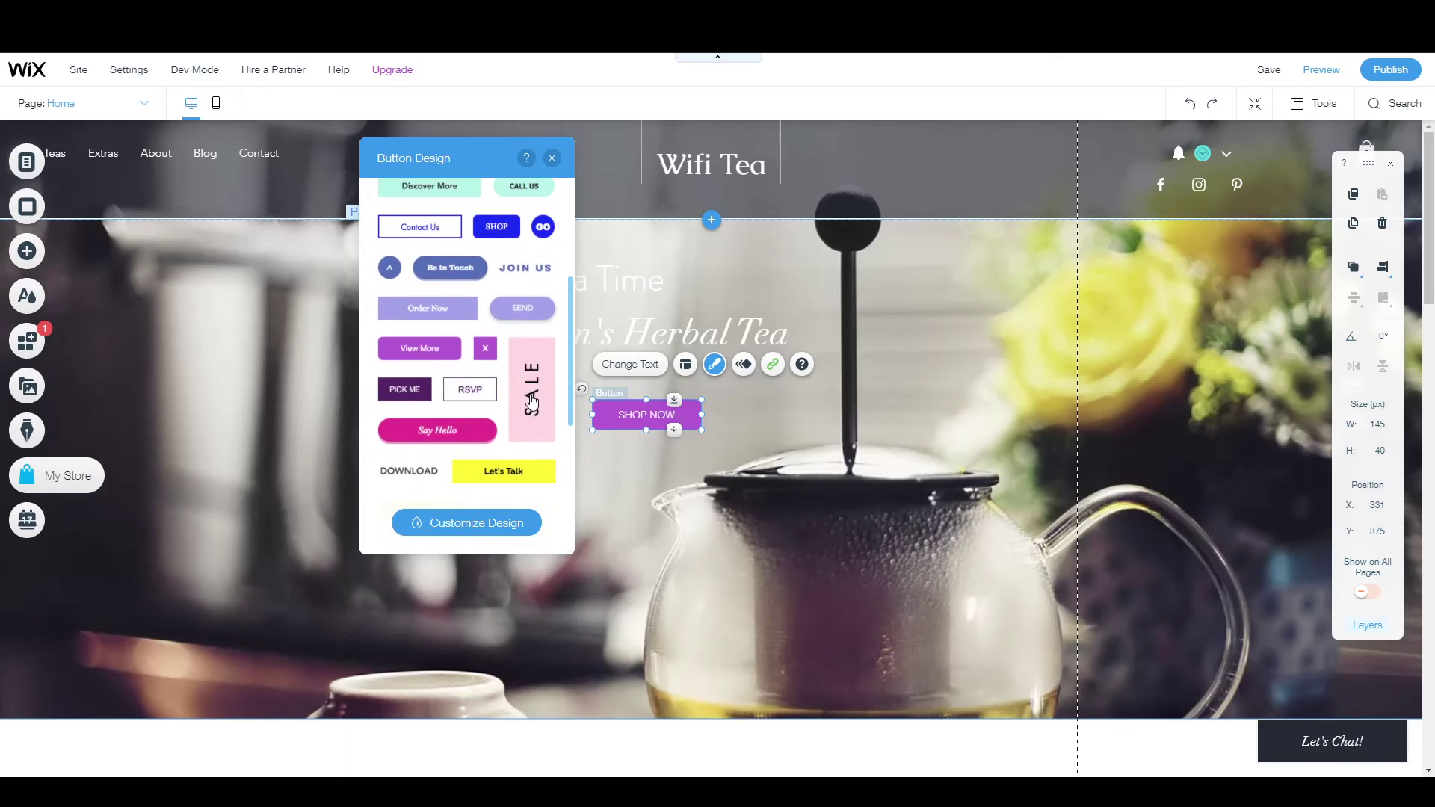
scroll(483, 413, "down", 3)
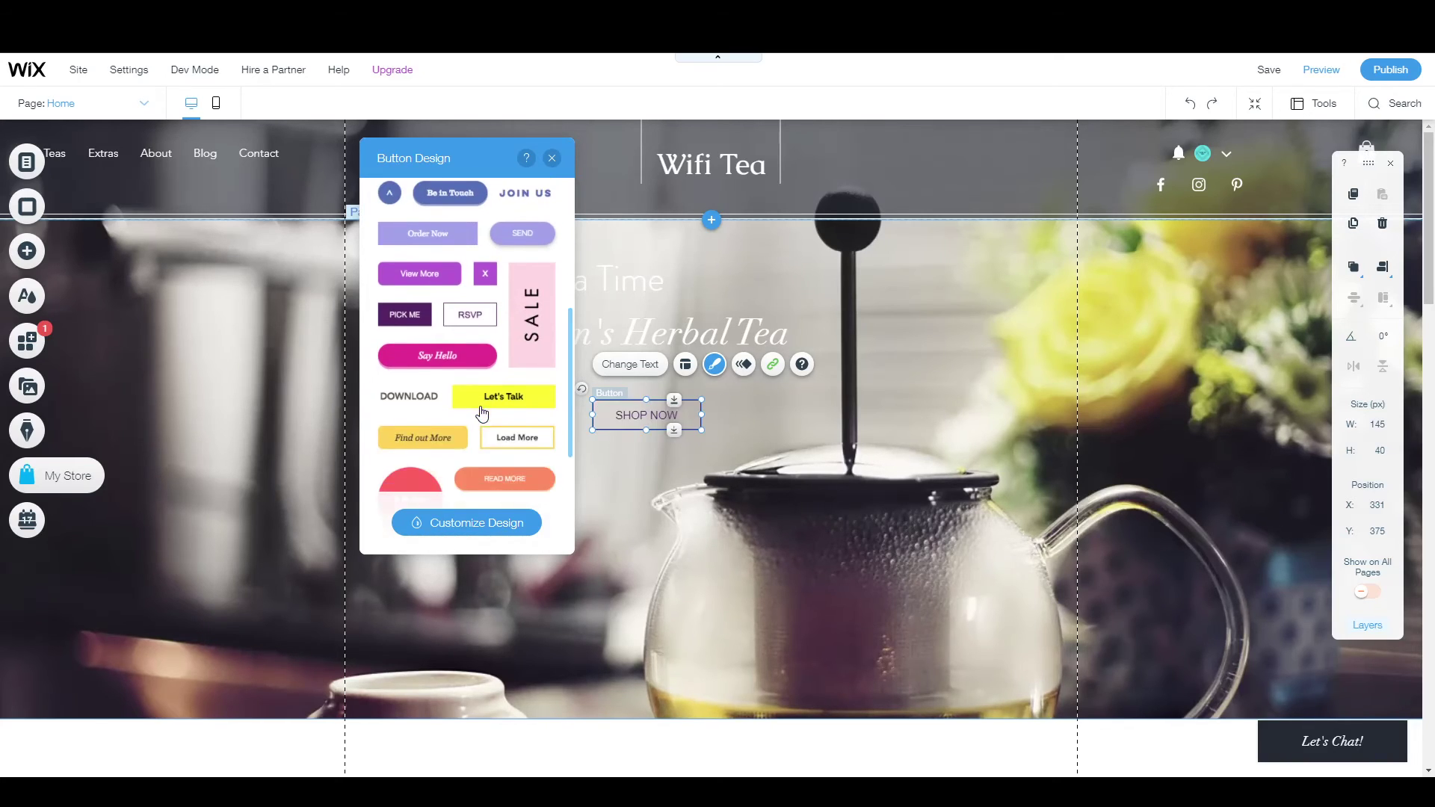
scroll(481, 416, "down", 1)
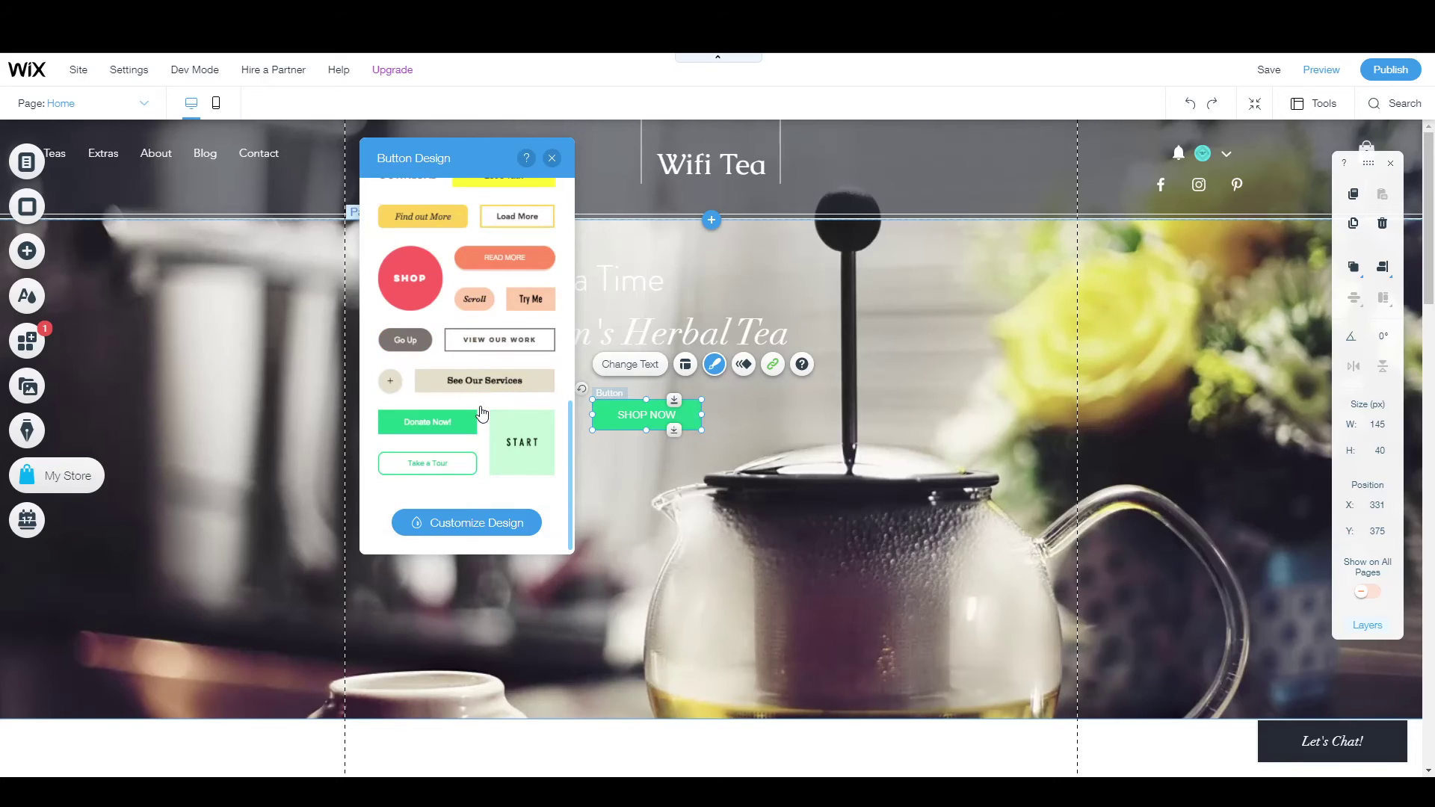
scroll(484, 407, "up", 4)
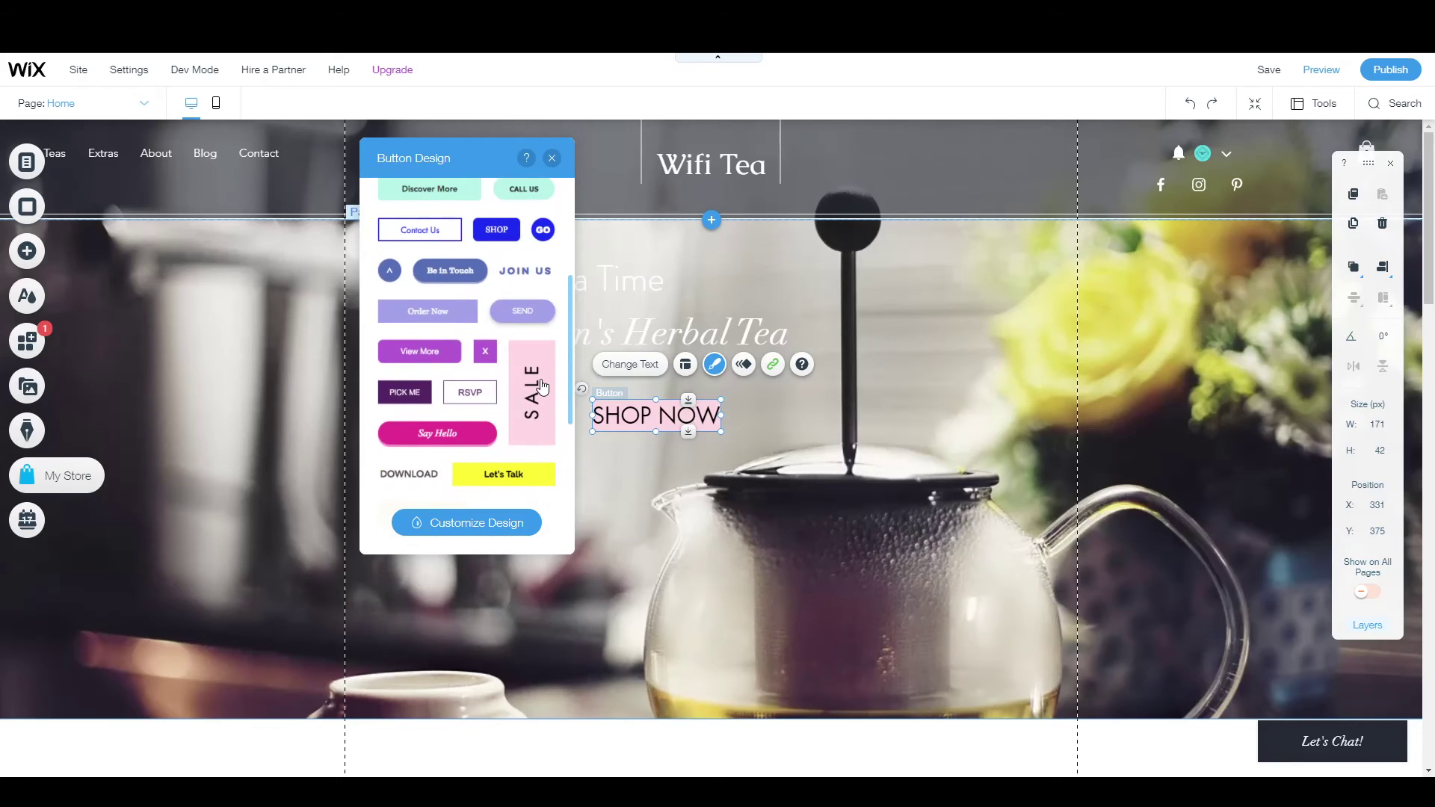
Keep the pink "SALE" preset on the hero's "SHOP NOW" button and close its design options.
left_click(543, 385)
left_click(702, 506)
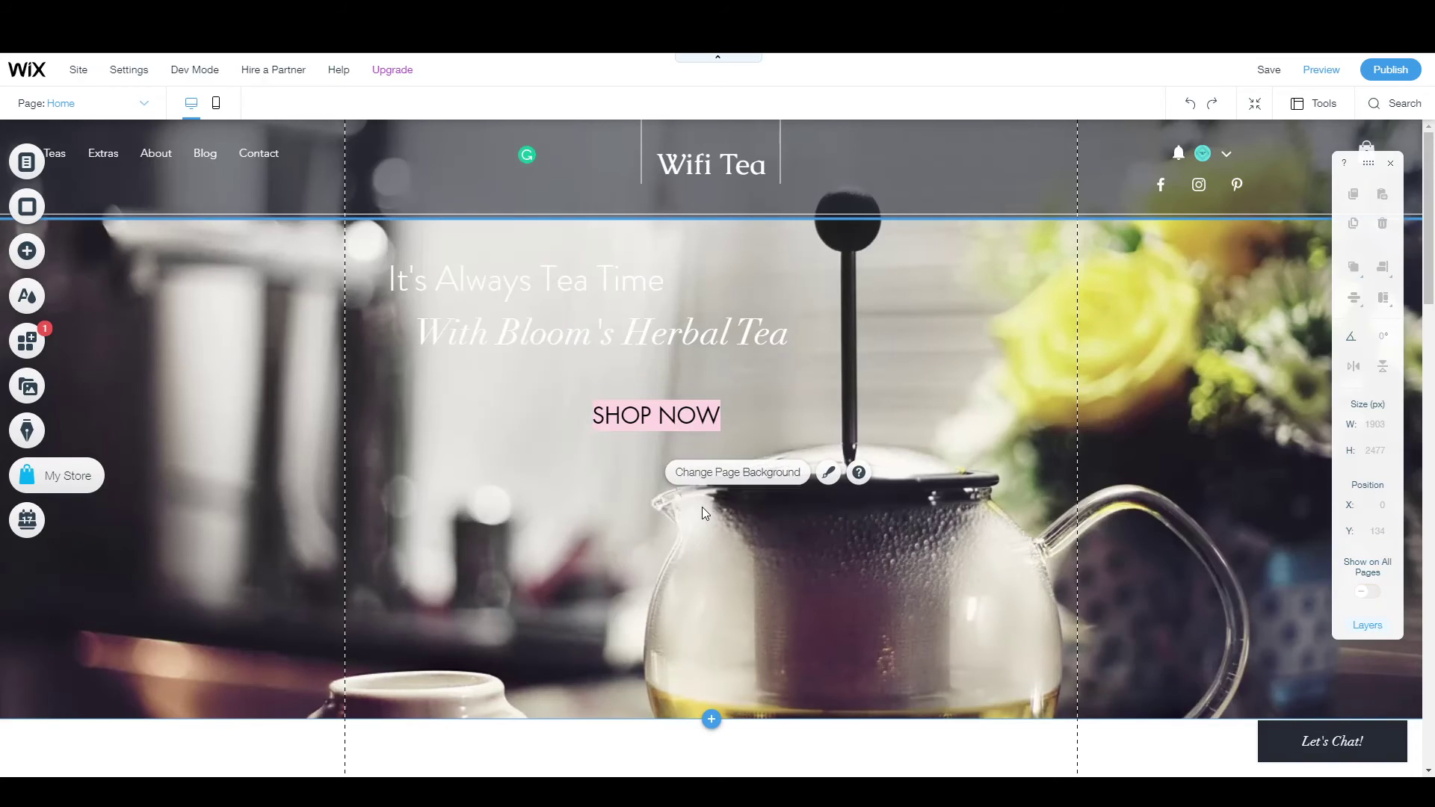
left_click(654, 375)
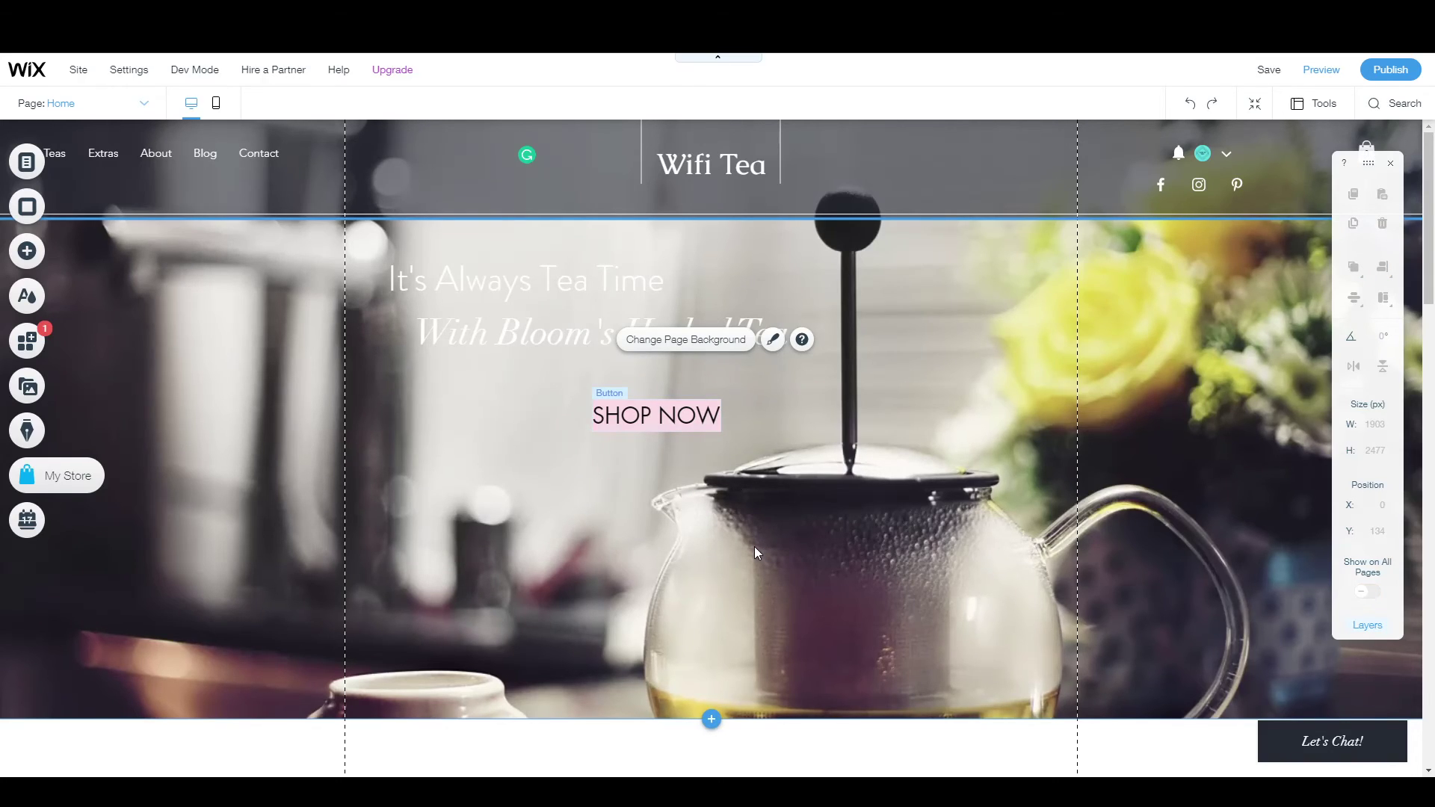
Check the home page's hero and New Arrivals section, publish the site and open its live version.
scroll(755, 549, "down", 3)
scroll(757, 550, "down", 1)
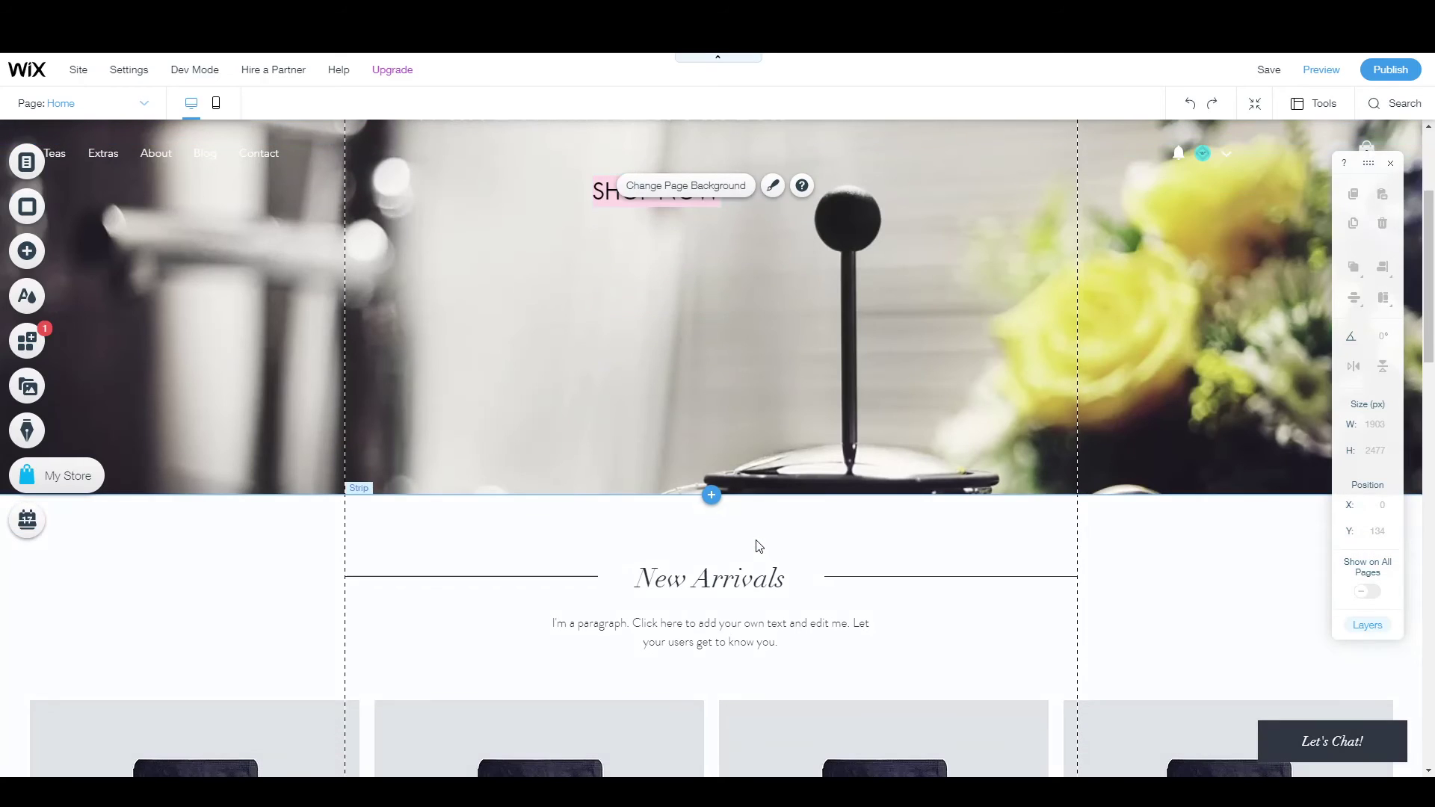
scroll(759, 544, "up", 4)
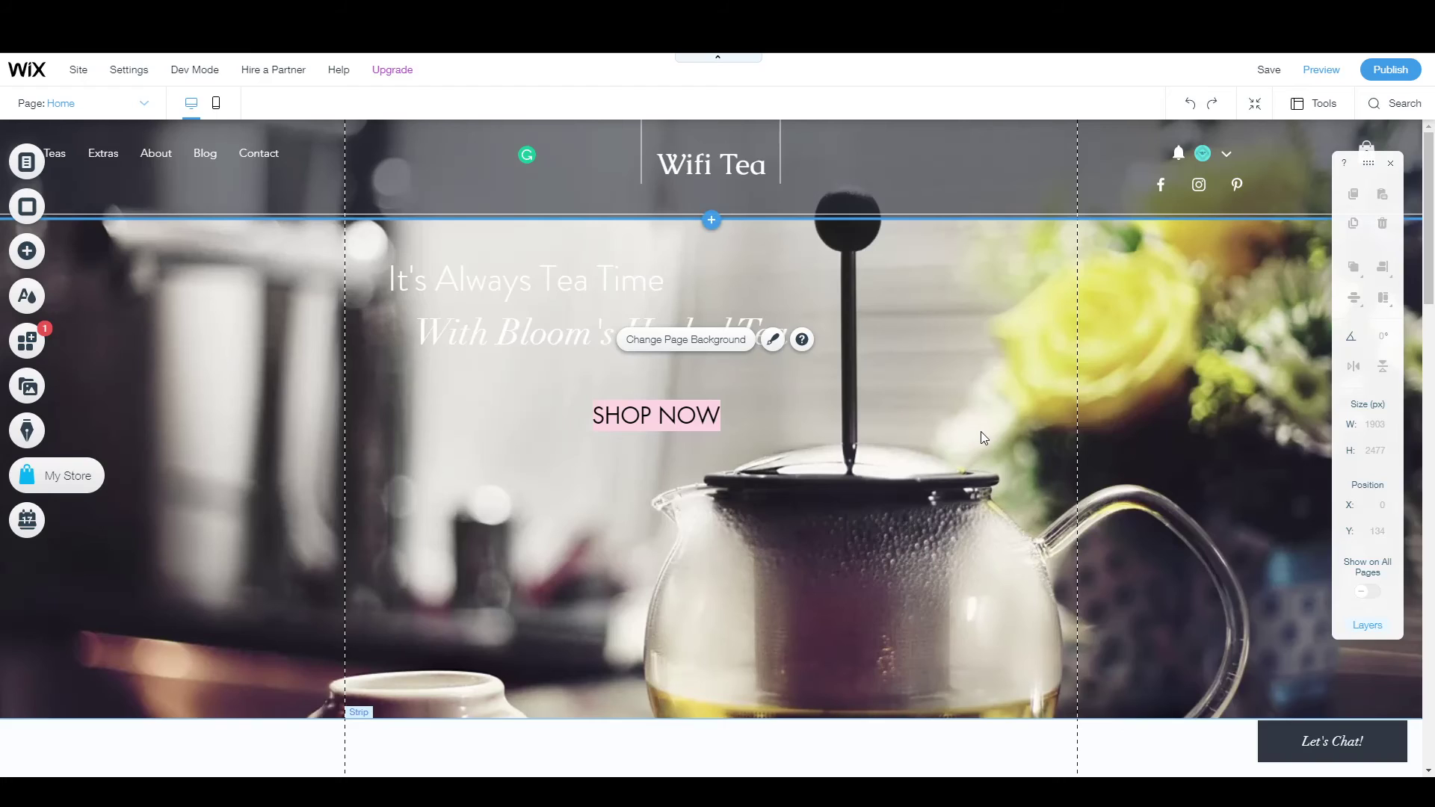
left_click(1379, 73)
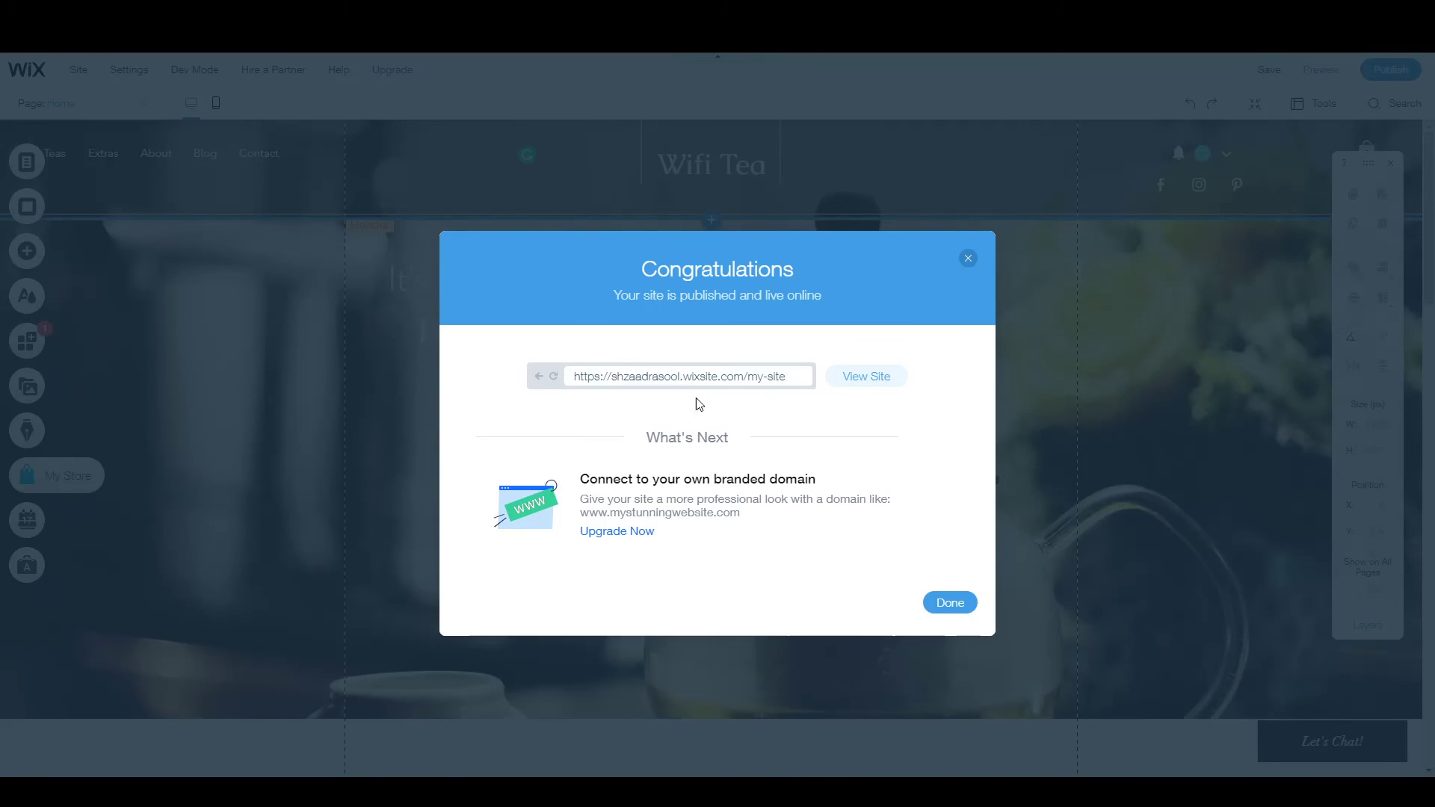
left_click(863, 383)
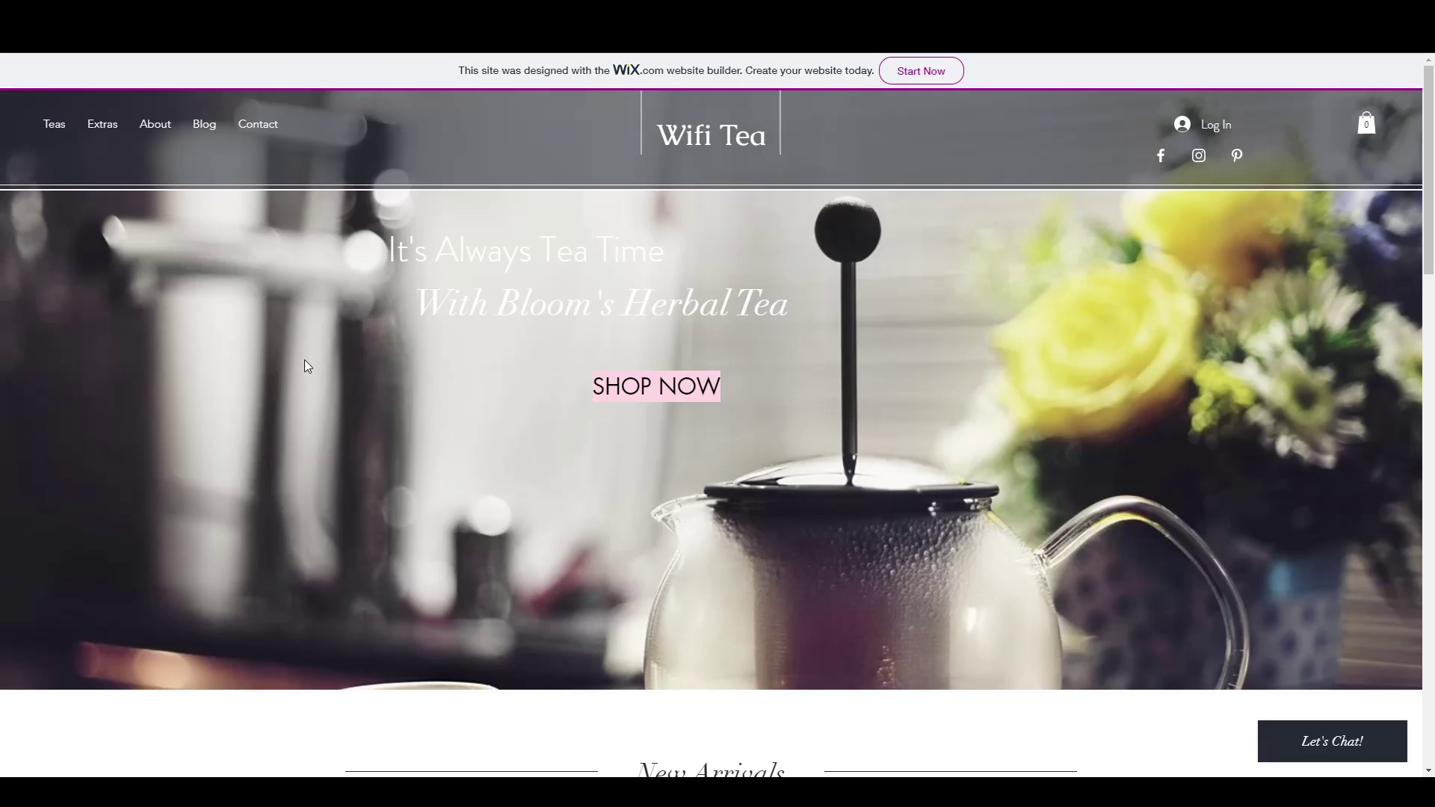
Review the New Arrivals products on the live site and open the quick view of Chamomile Tea.
scroll(312, 362, "down", 7)
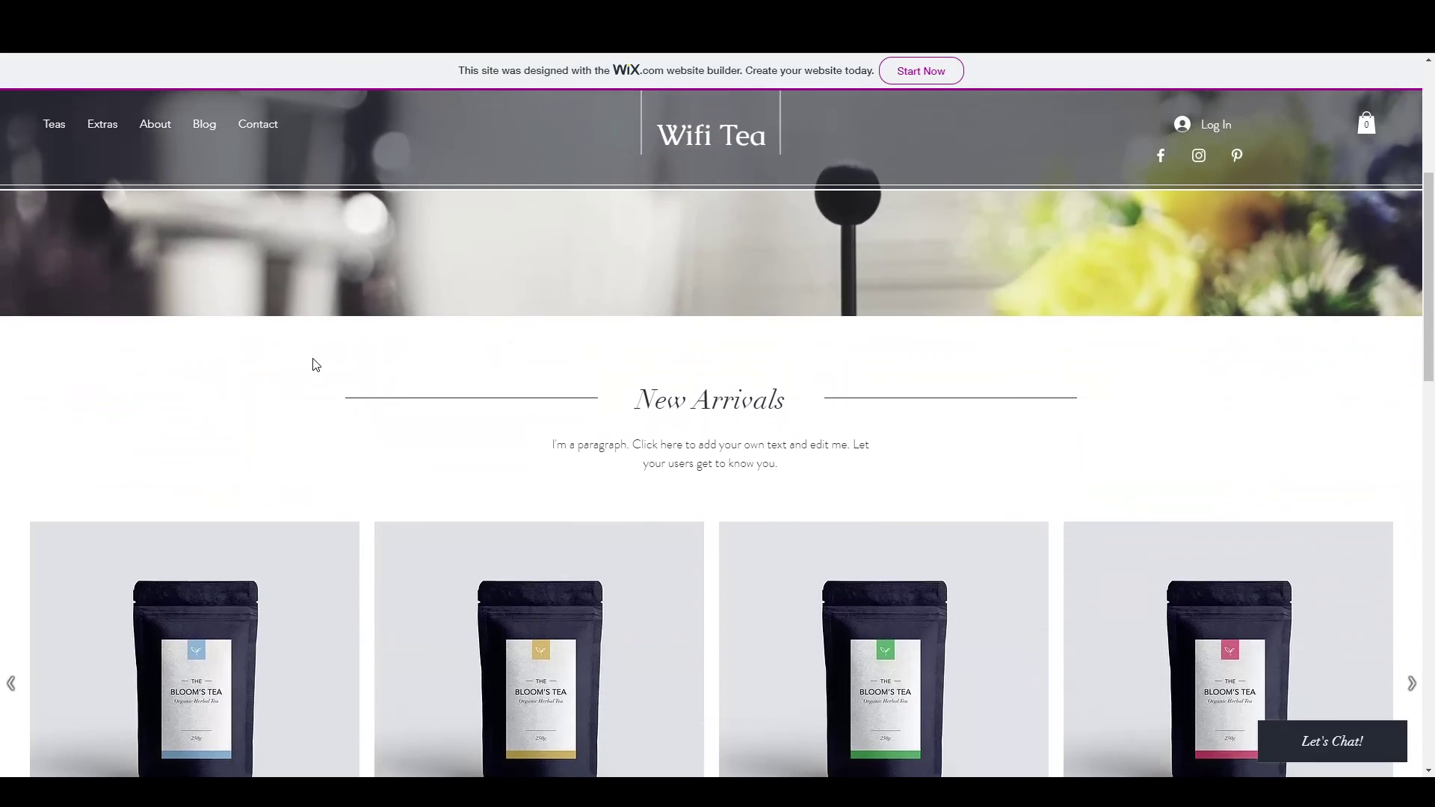
scroll(312, 359, "down", 4)
scroll(311, 363, "up", 2)
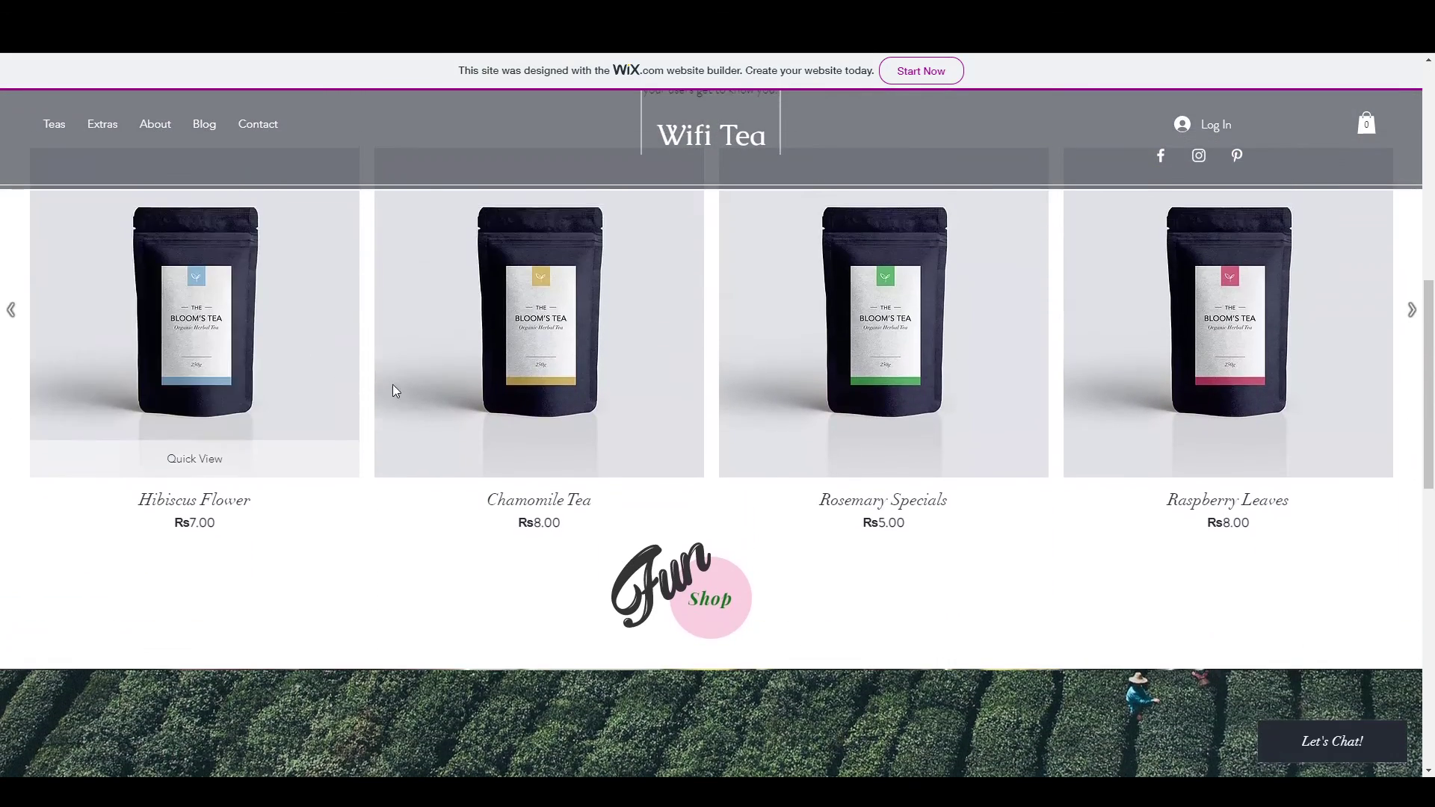
left_click(531, 458)
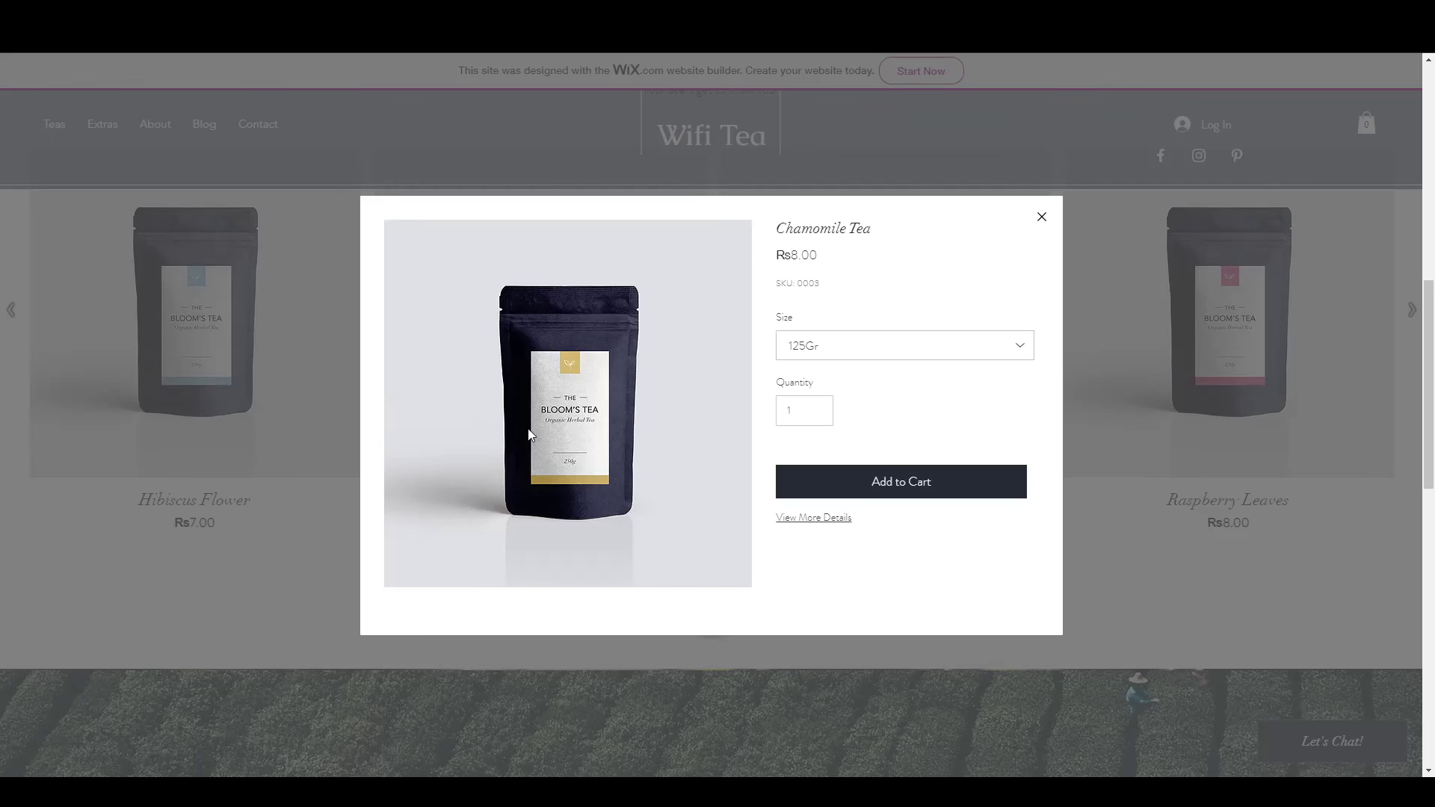